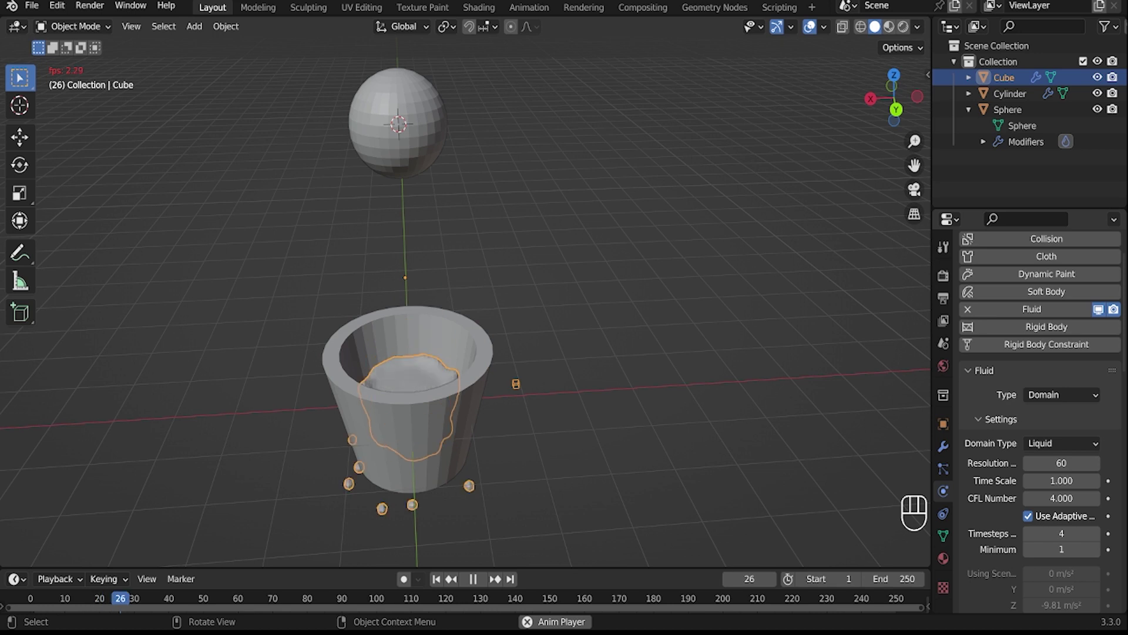
middle_click_drag(470, 306, 532, 346)
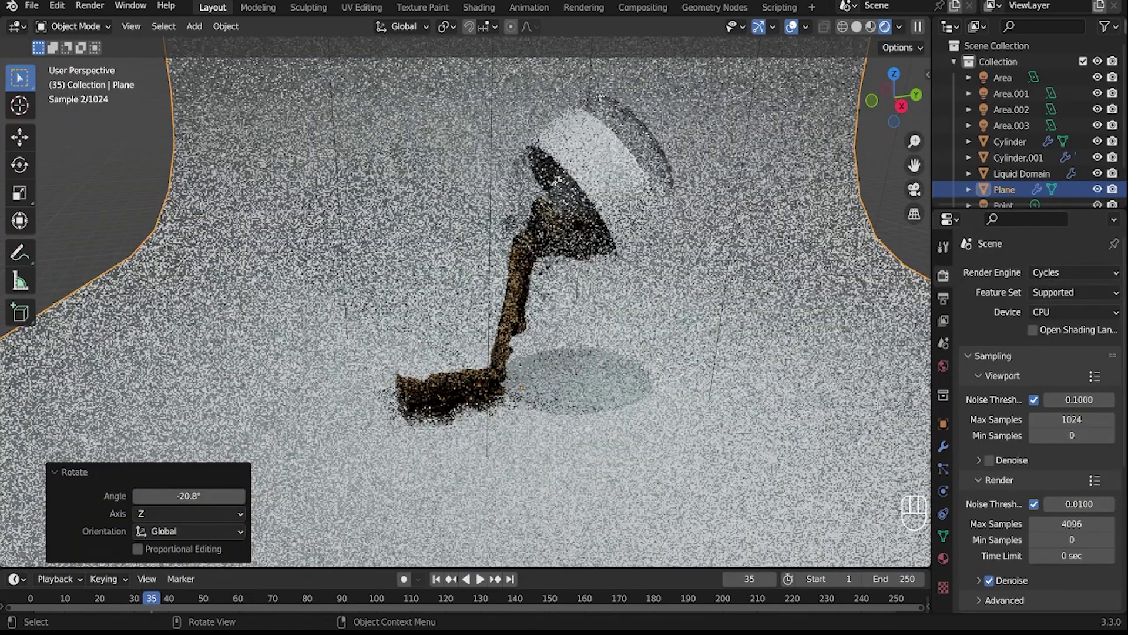
left_click_drag(1124, 359, 1123, 374)
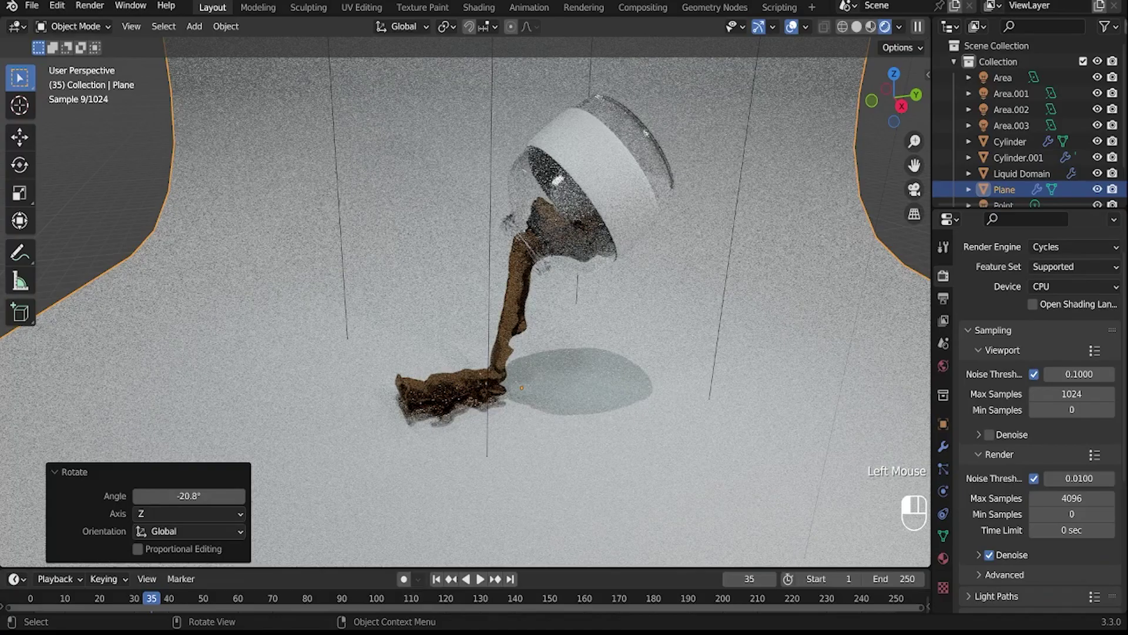
left_click(516, 294)
left_click(943, 559)
scroll(1031, 441, "down", 1)
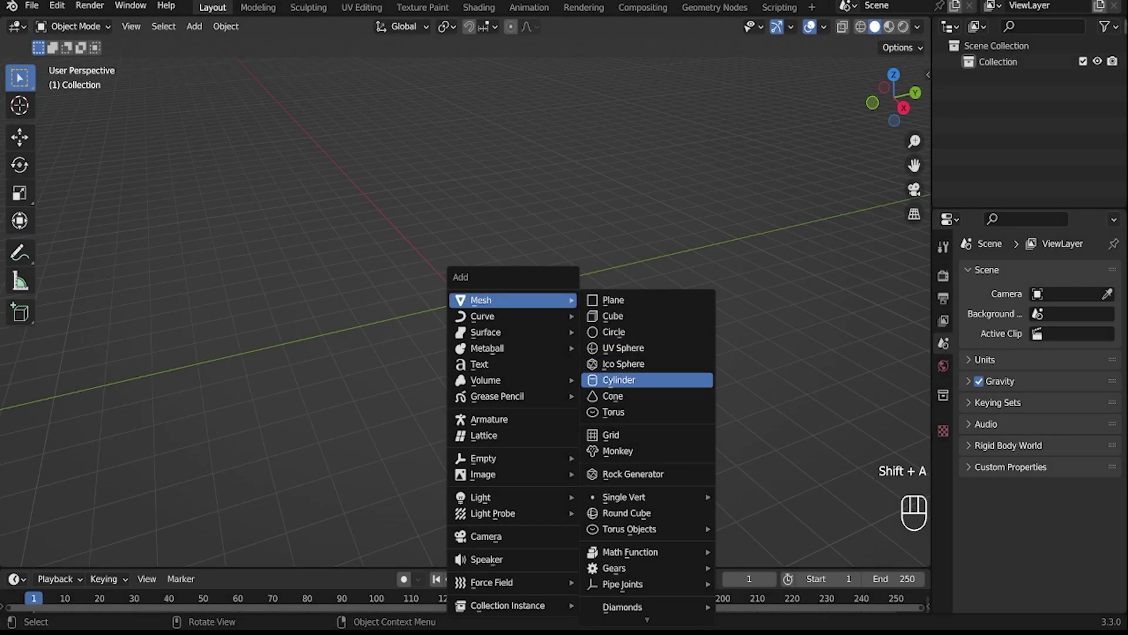
Step: Add a cylinder mesh and inset its top face to form a narrow rim
left_click(647, 380)
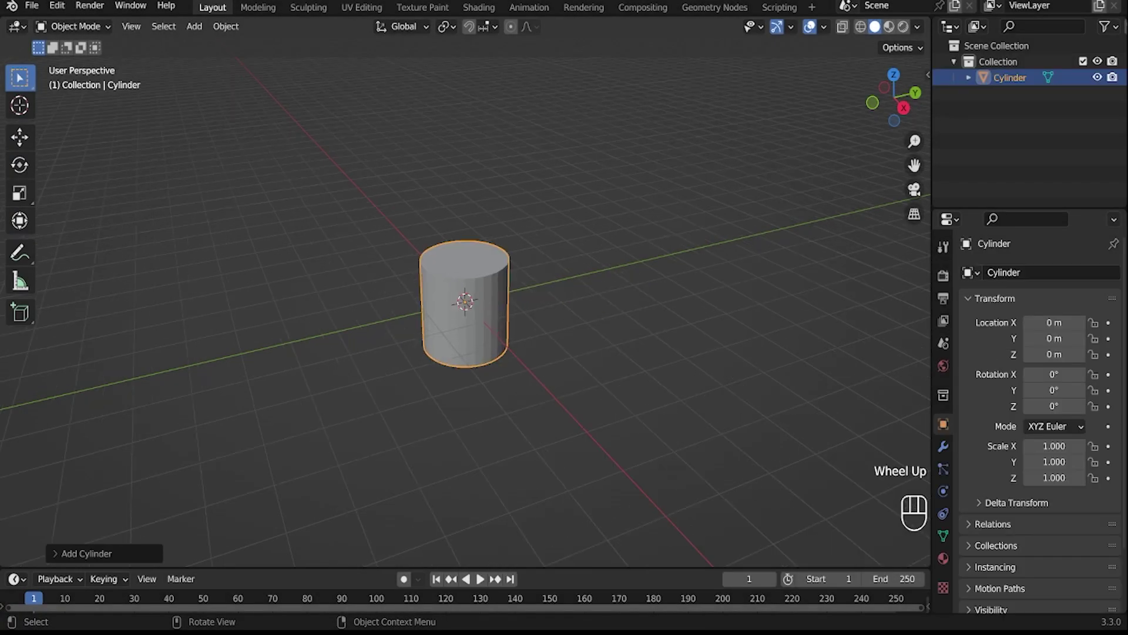
key("Tab")
key("3")
left_click(464, 258)
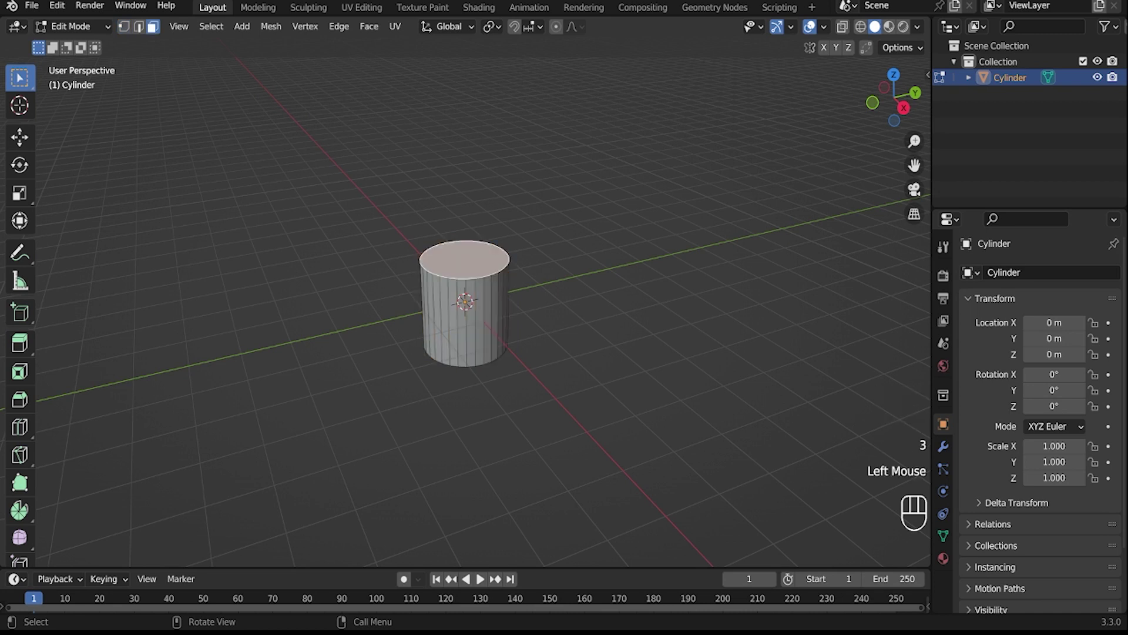
scroll(464, 303, "up", 1)
middle_click_drag(693, 335, 705, 448, "shift")
key("i")
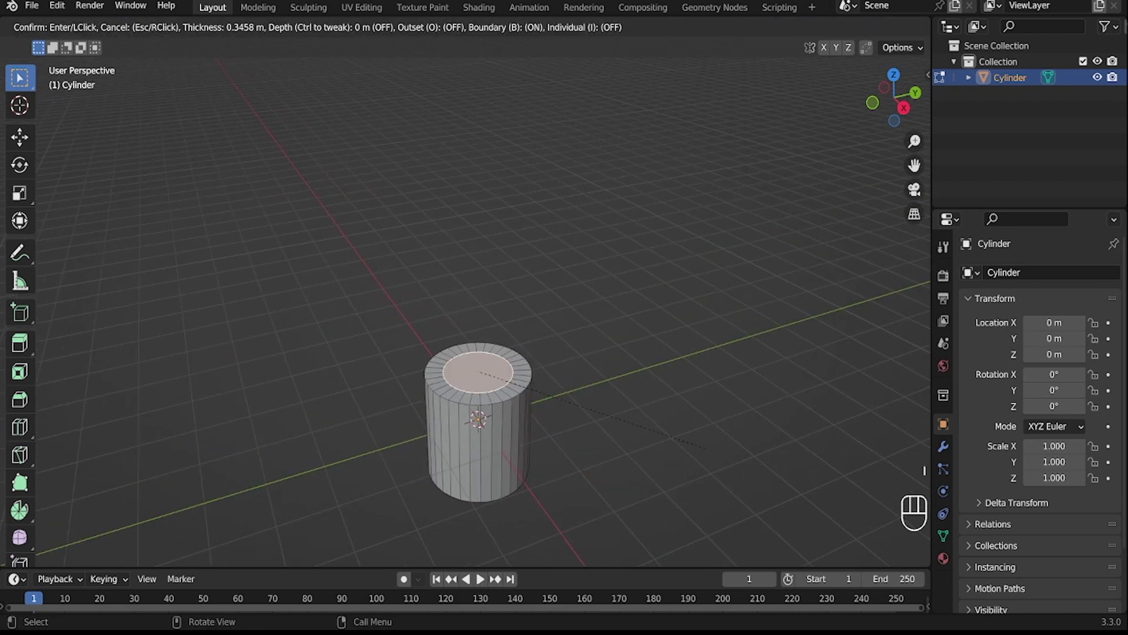
left_click(706, 453)
Step: Extrude the cylinder's inset top face downward and lower it close to the base to hollow out a cup
key("e")
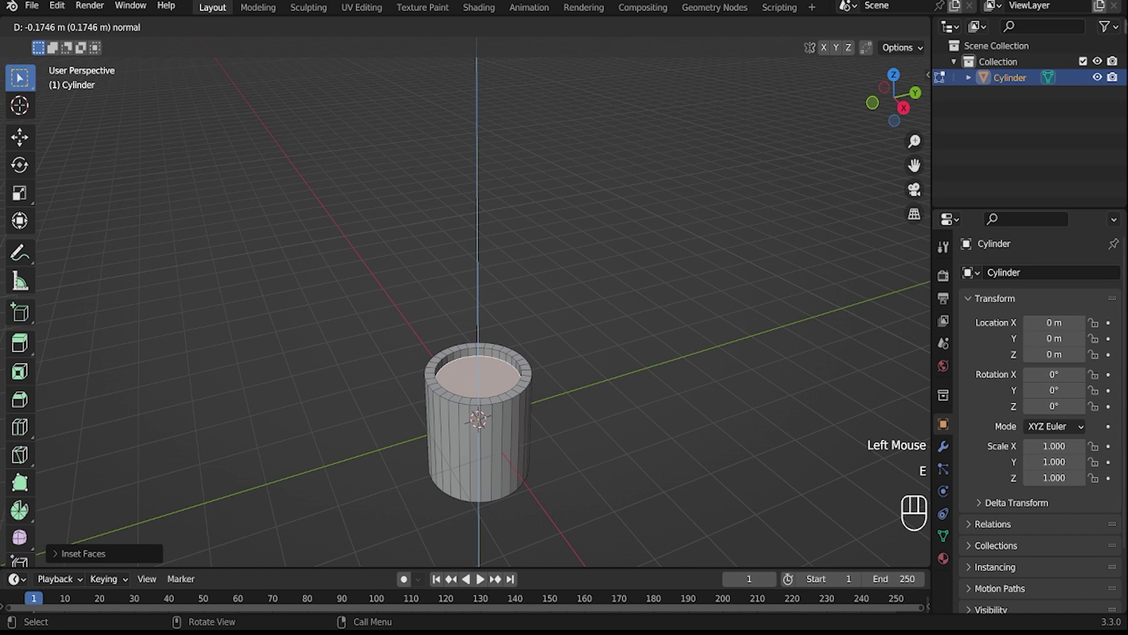
left_click(707, 470)
key("alt+z")
middle_click_drag(707, 470, 699, 421)
key("g")
key("z")
left_click(700, 411)
key("Tab")
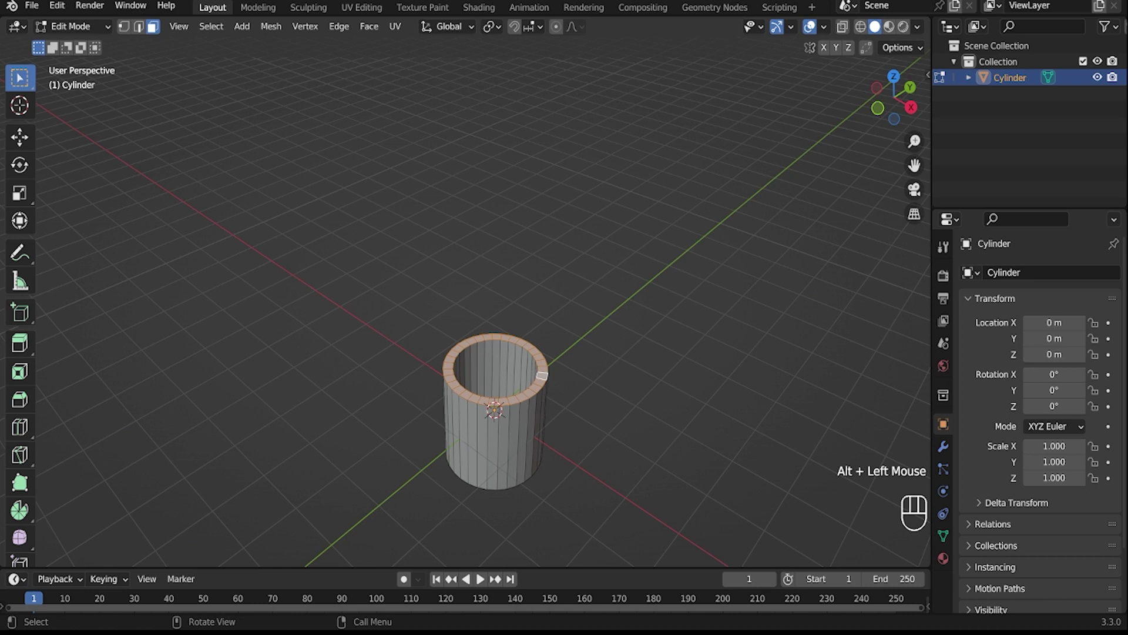
Step: Scale the cup's top rim face loop outward so the walls flare, and return to Object Mode
key("s")
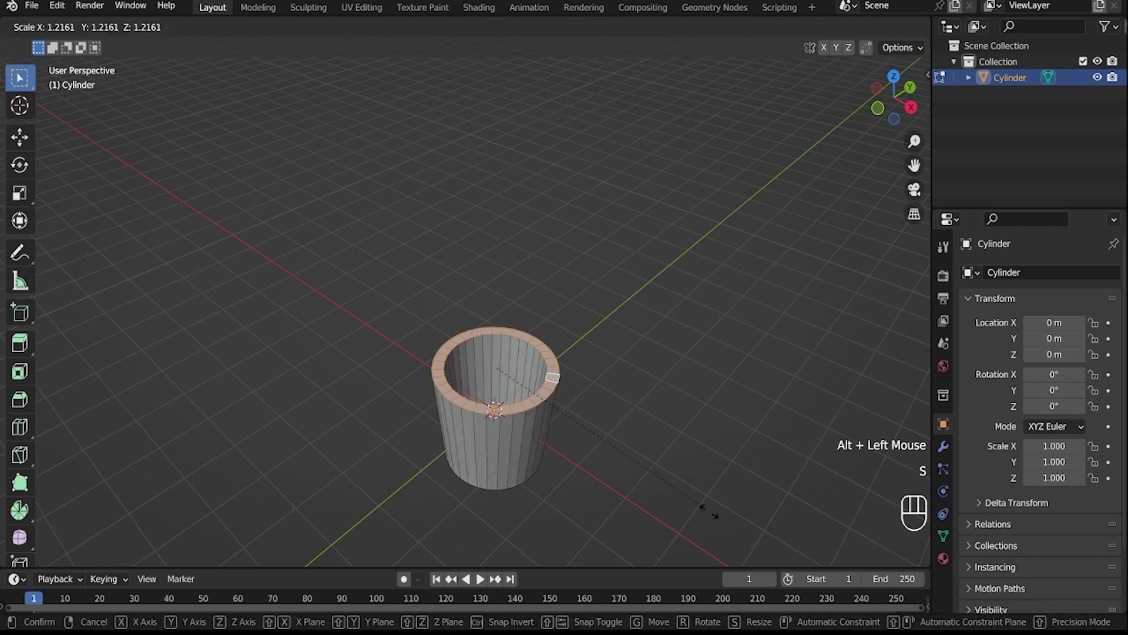
left_click(726, 524)
middle_click_drag(725, 523, 729, 382)
scroll(729, 382, "down", 1)
key("Tab")
scroll(581, 309, "down", 1)
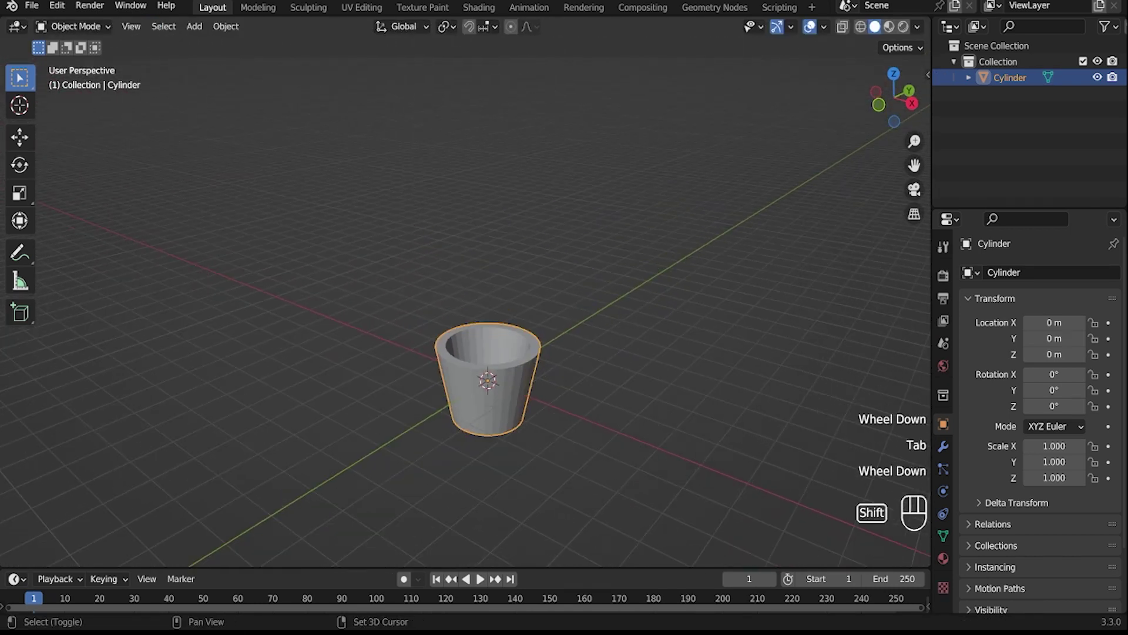
Step: Add a UV sphere, raise it about 4.47 m along Z above the cup, and scale it to about 0.888
key("shift+a")
mouse_move(582, 309)
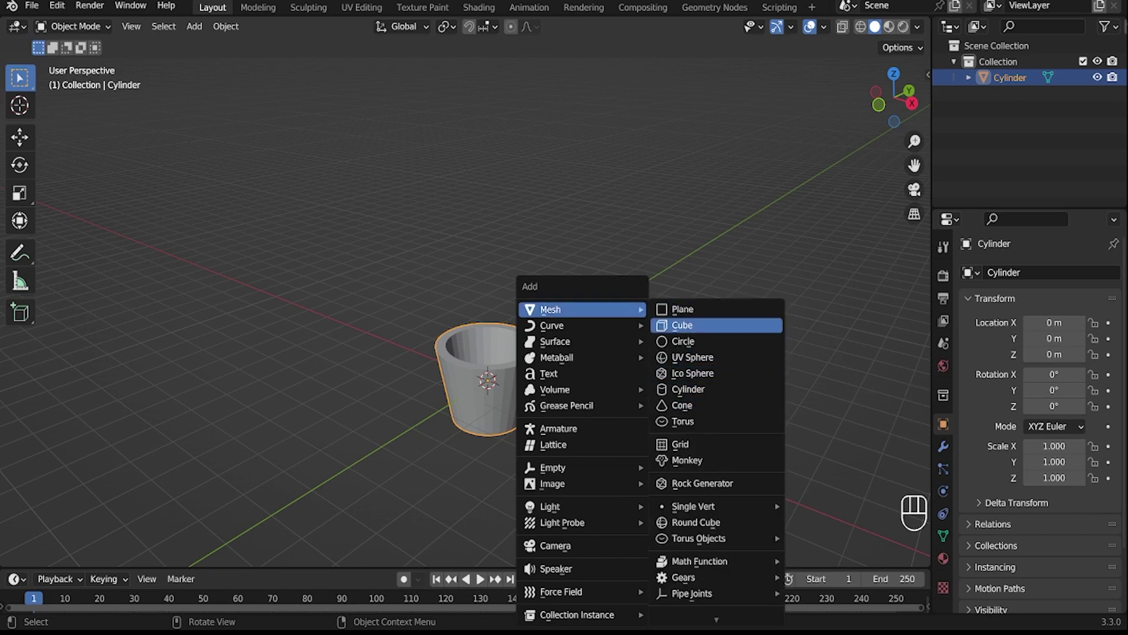
left_click(692, 357)
key("g")
key("z")
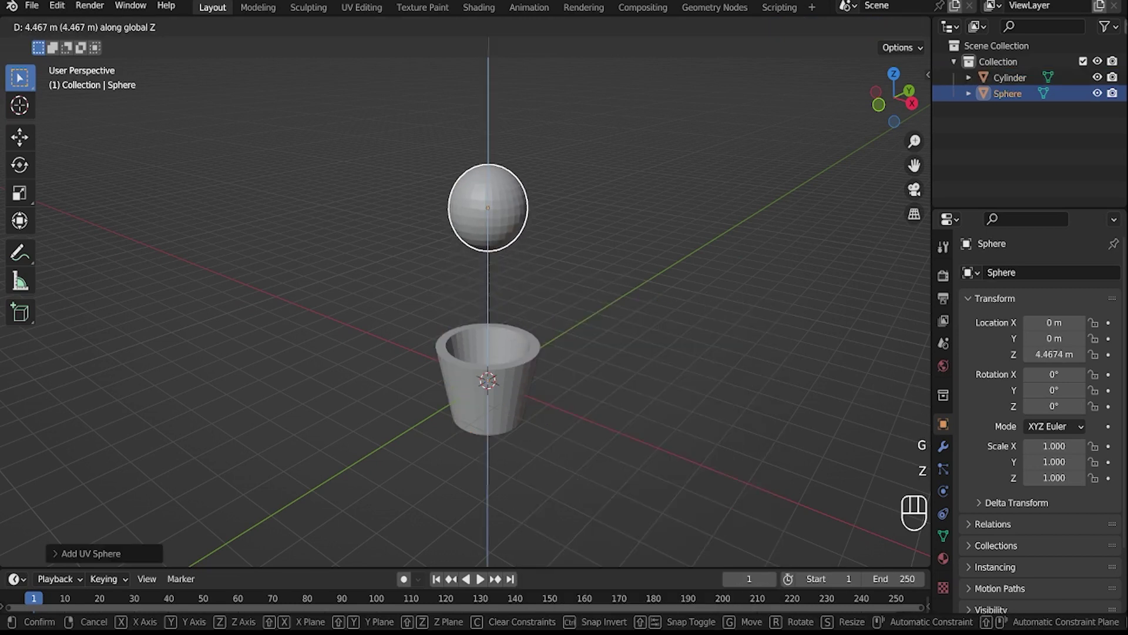
left_click(758, 296)
key("s")
left_click(733, 288)
Step: Add a cube at the sphere's centre using the 3D cursor, and scale it to about 2.09
key("shift+s")
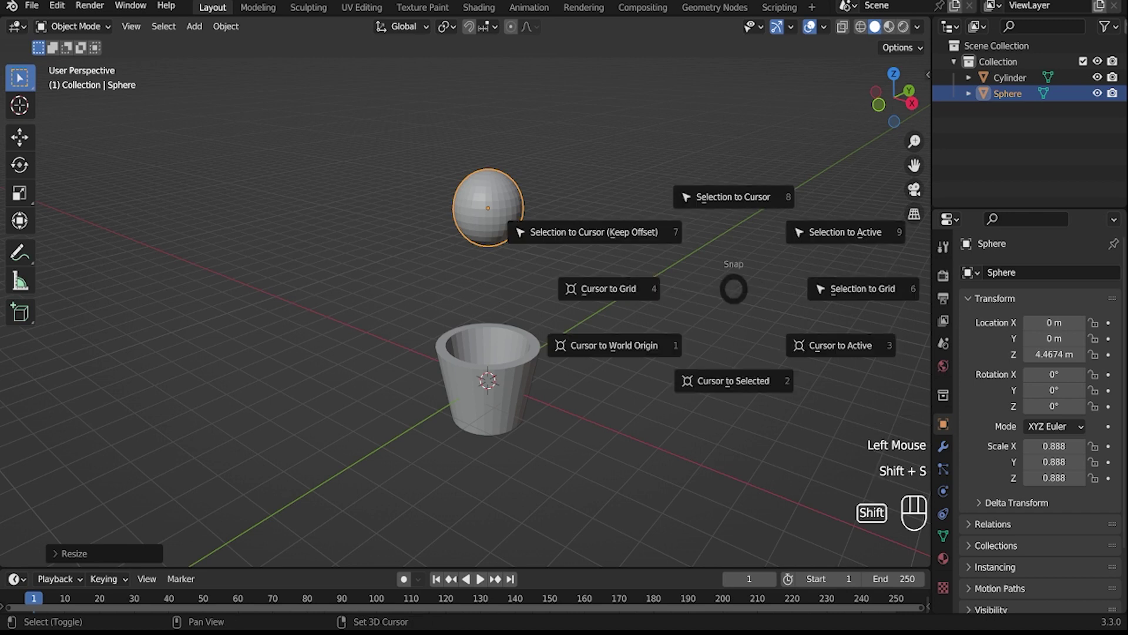
left_click(732, 380)
key("shift+a")
mouse_move(658, 309)
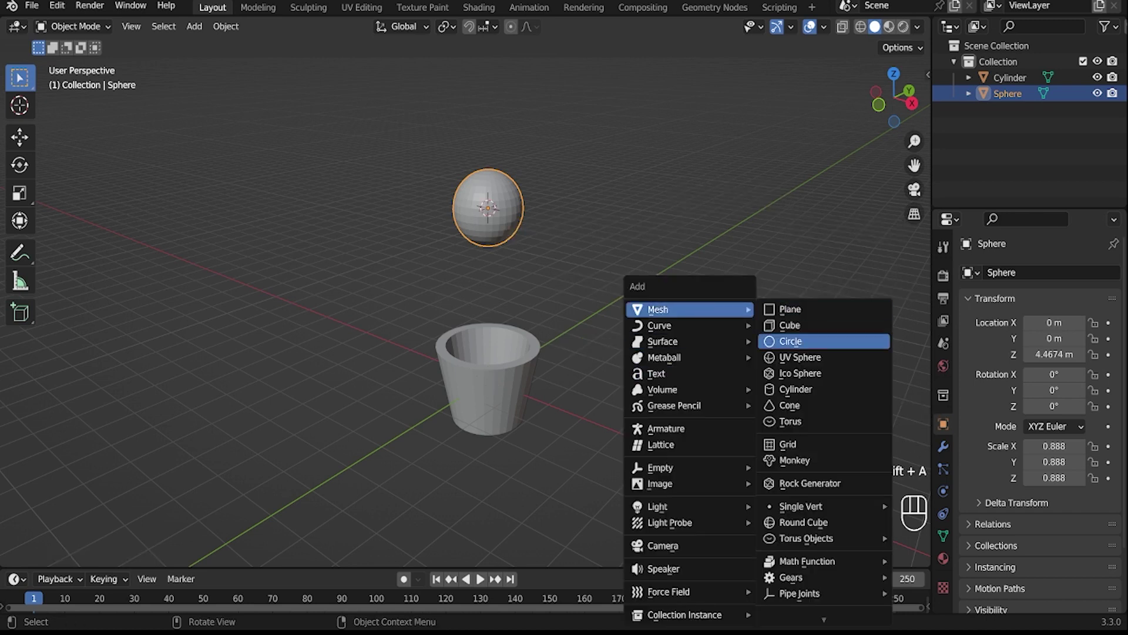
left_click(790, 325)
middle_click_drag(790, 325, 521, 330)
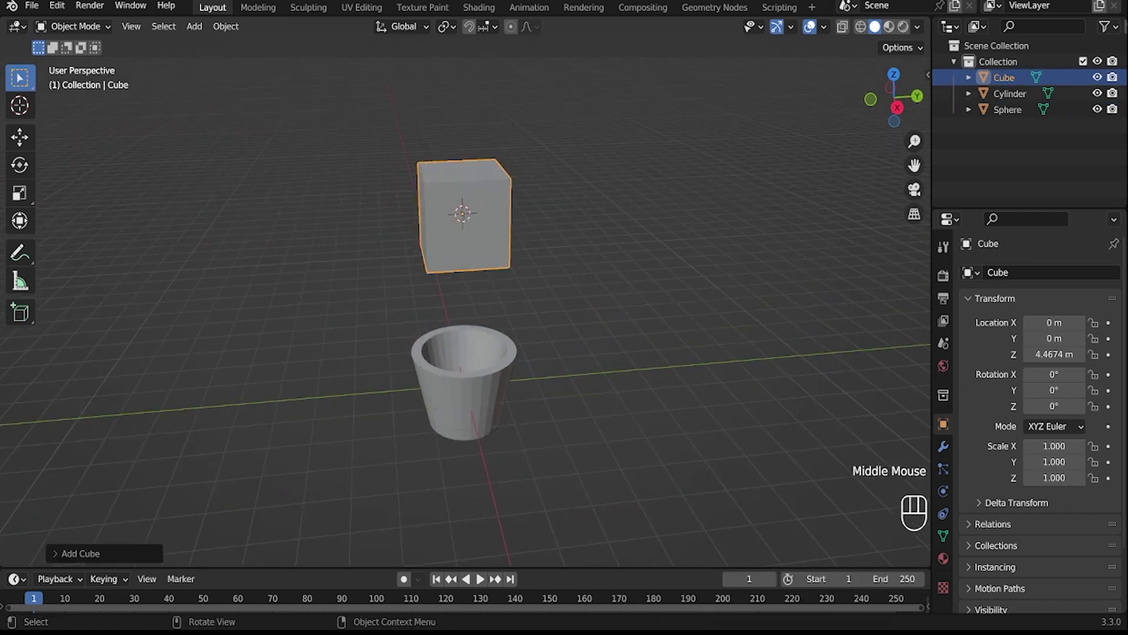
key("s")
left_click(649, 423)
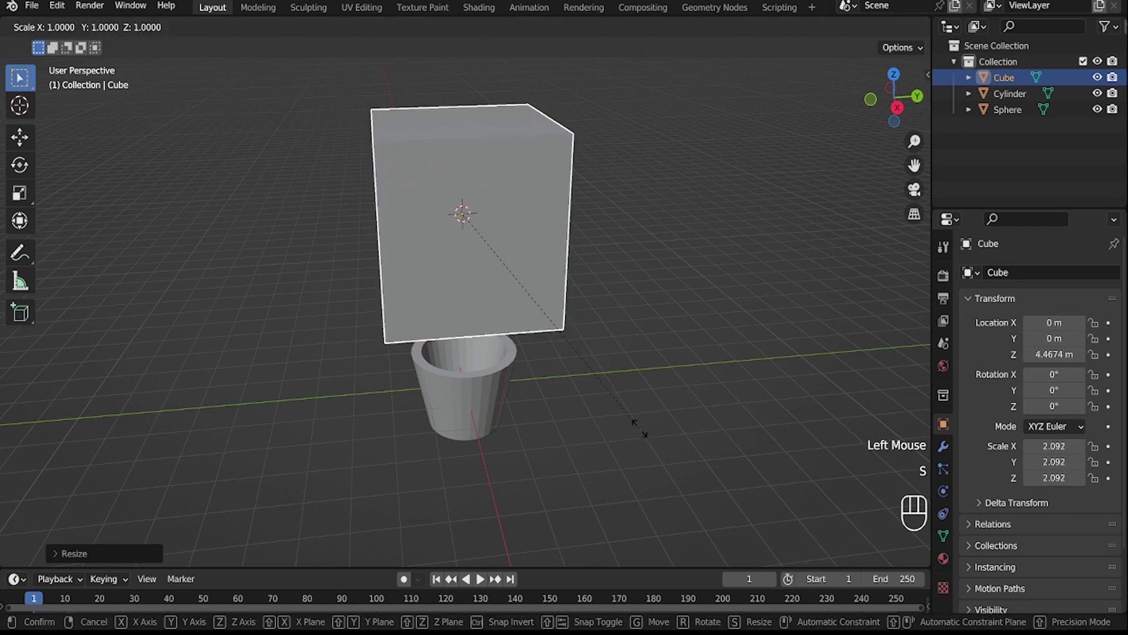
Step: Stretch and lower the cube to enclose sphere and cup, at Z about 2.23 m with scale about 2.375 × 2.375 × 3.672
key("s")
key("z")
left_click(752, 538)
key("KP_3")
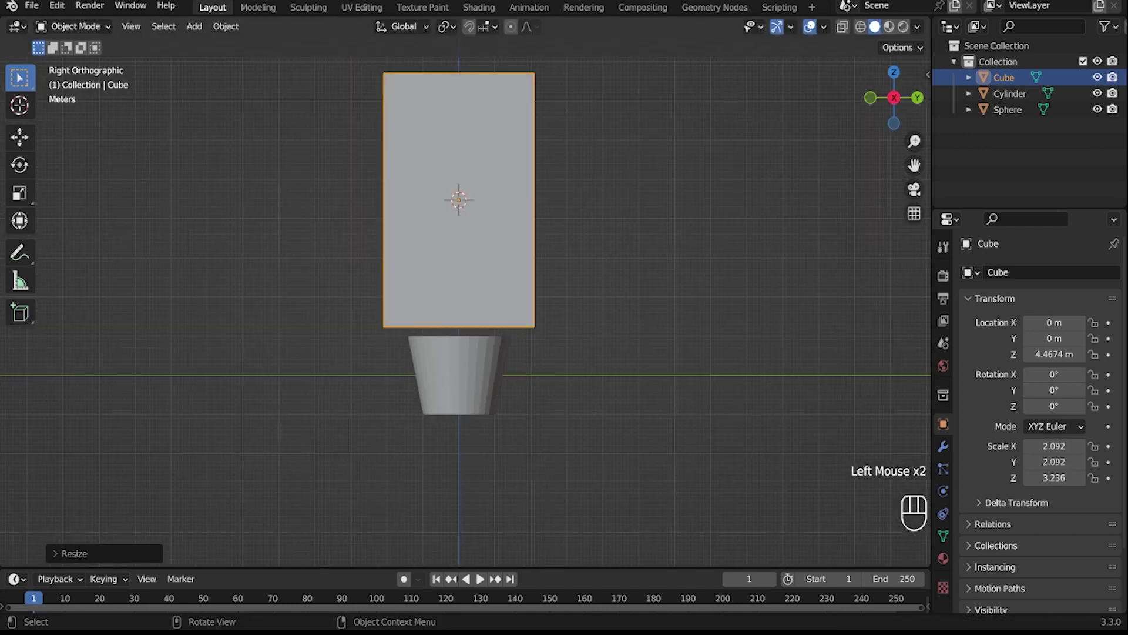
key("g")
key("z")
left_click(650, 333)
key("s")
left_click(658, 329)
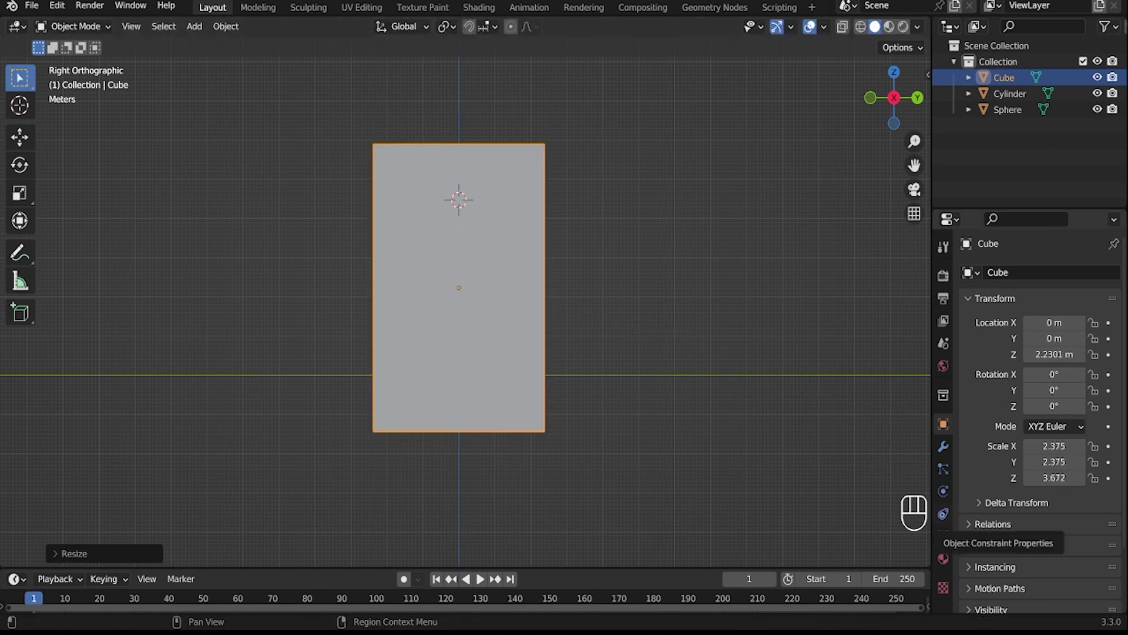
Step: Give the cube Fluid physics as a Domain, with domain type Liquid and resolution 48
left_click(943, 490)
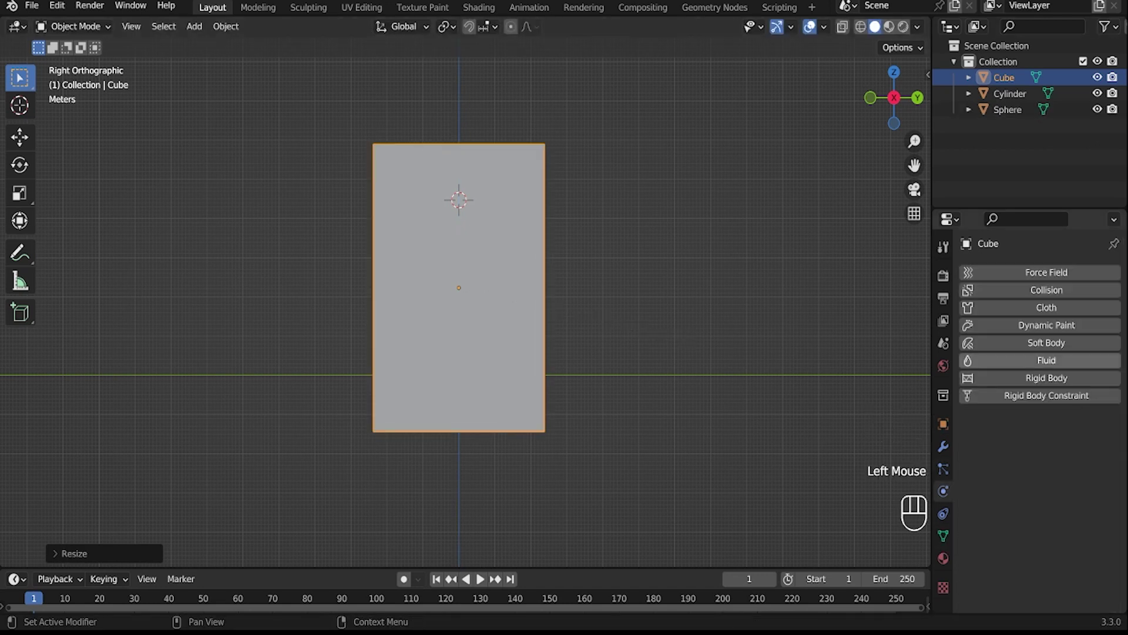
left_click(1031, 360)
left_click(1061, 445)
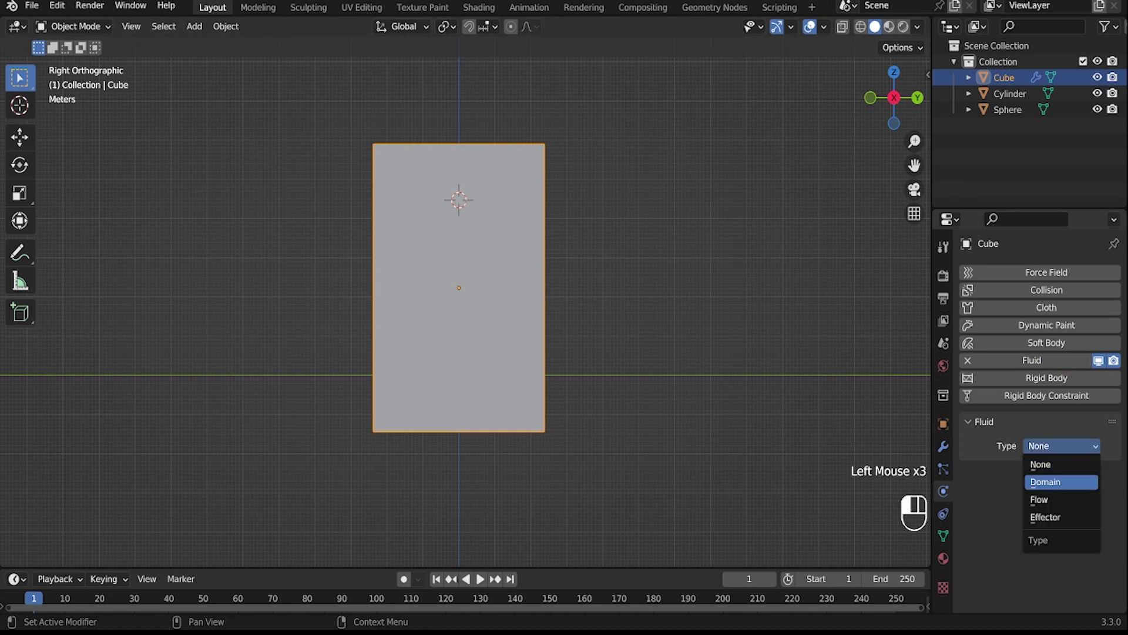
left_click(1061, 481)
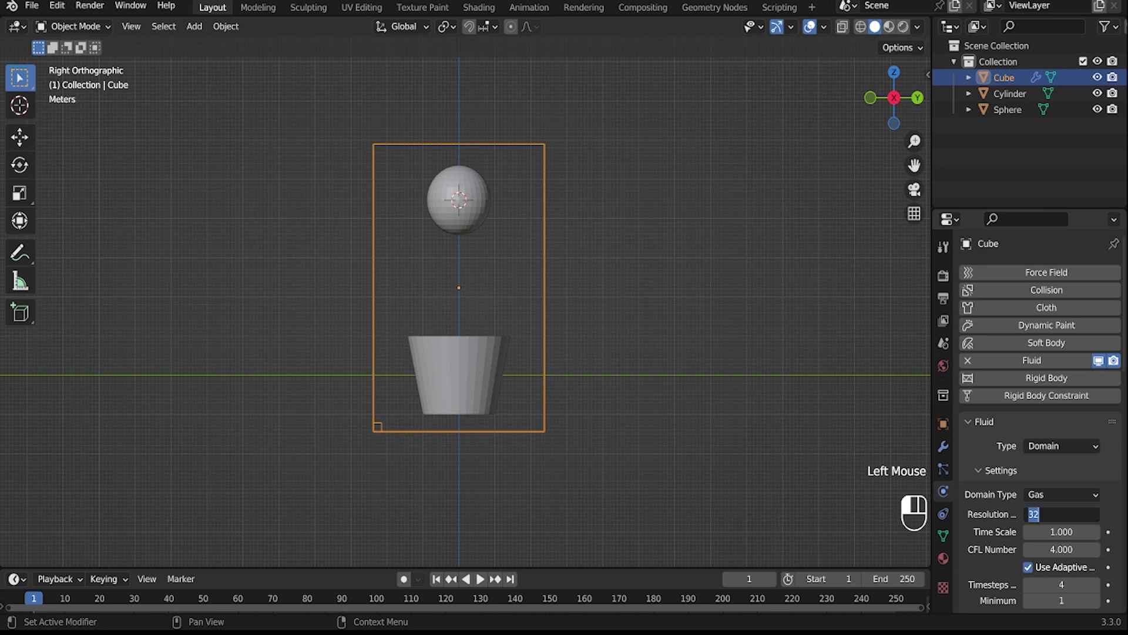
left_click(1062, 494)
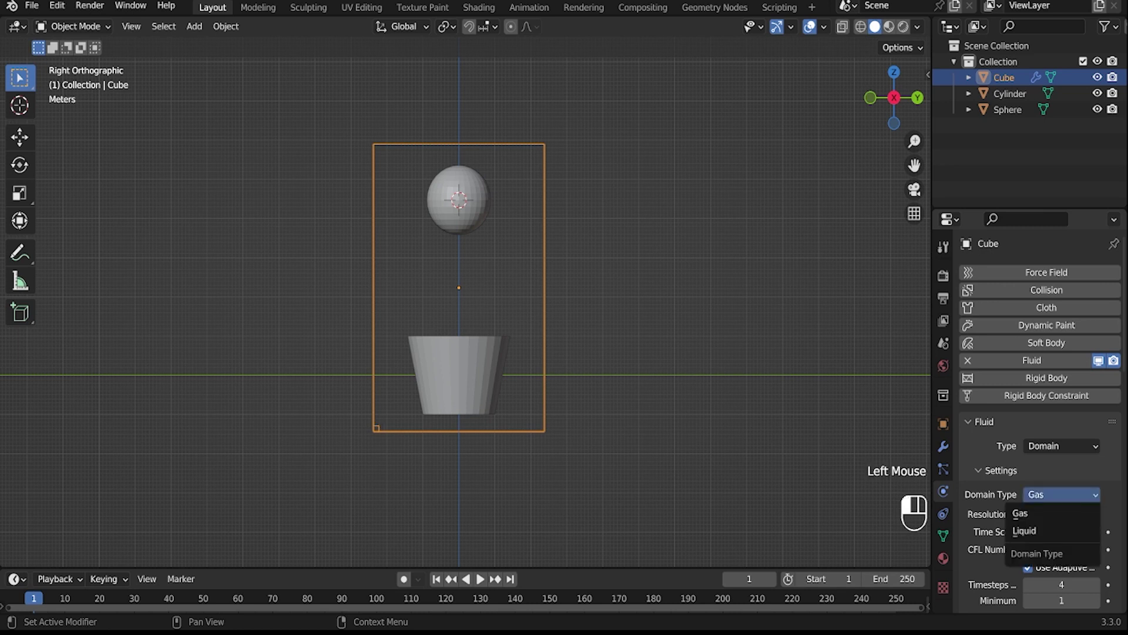
left_click(1051, 531)
Step: Try the Mesh option in the cube's liquid domain settings
scroll(1057, 517, "down", 12)
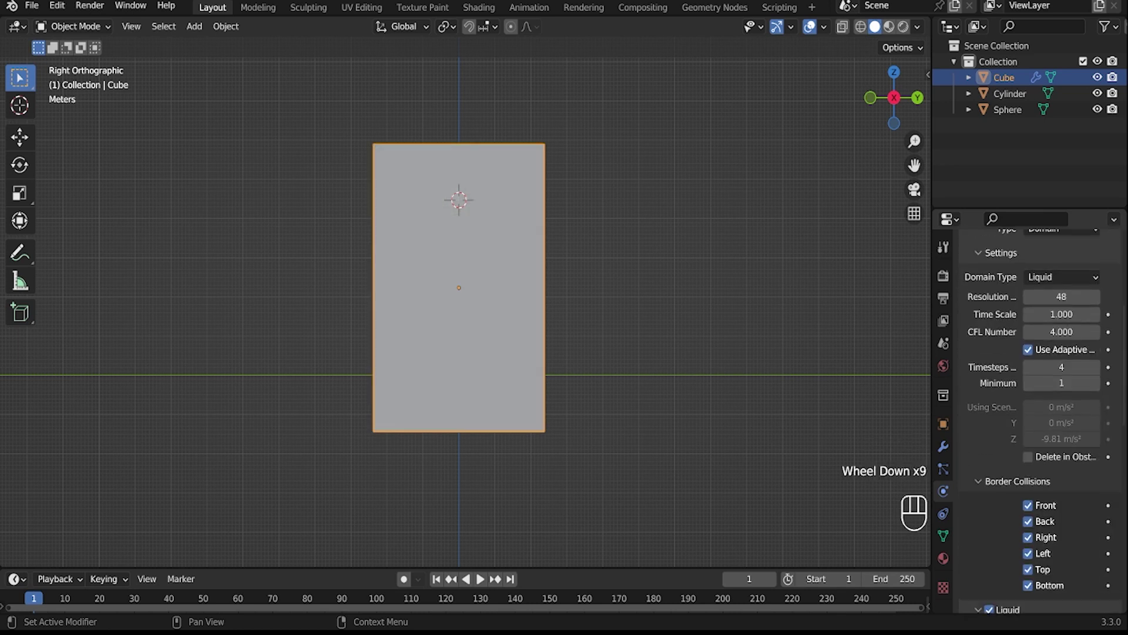
scroll(1061, 511, "down", 9)
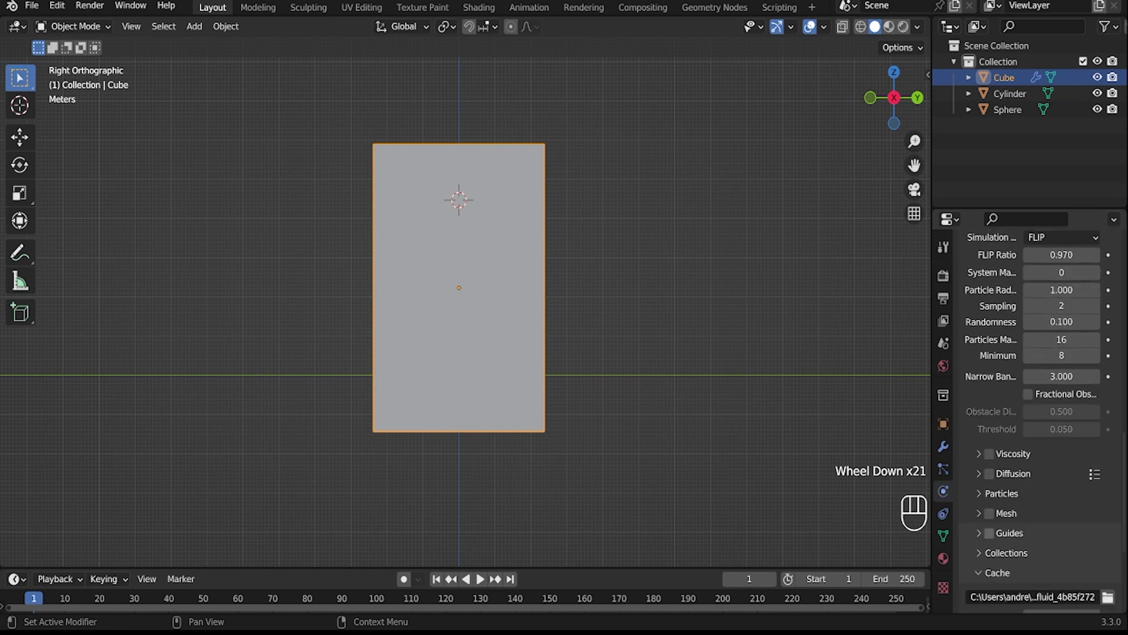
double_click(990, 513)
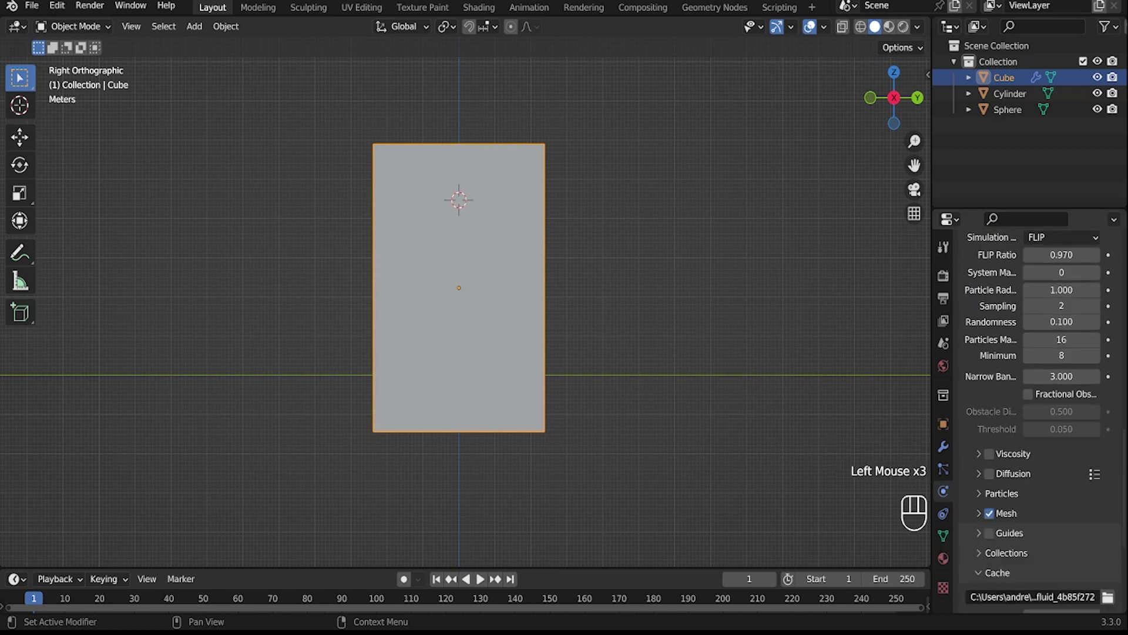
Step: Give the sphere Fluid physics as a Flow object, with flow behavior Geometry and flow type Liquid
left_click(1007, 109)
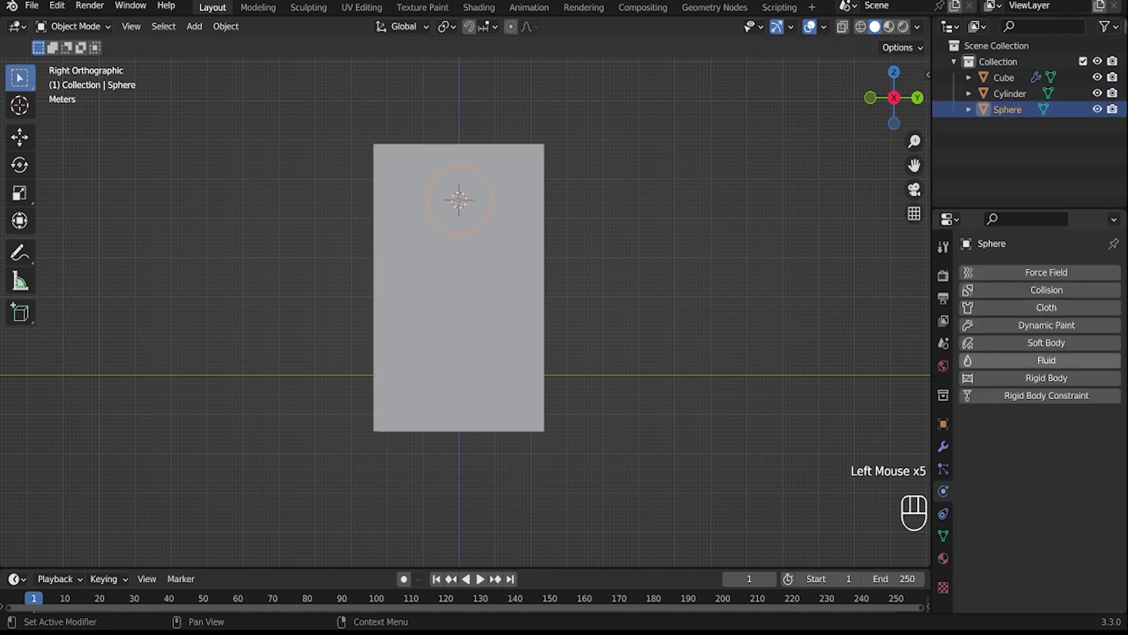
left_click(1031, 361)
left_click(1061, 446)
left_click(1052, 499)
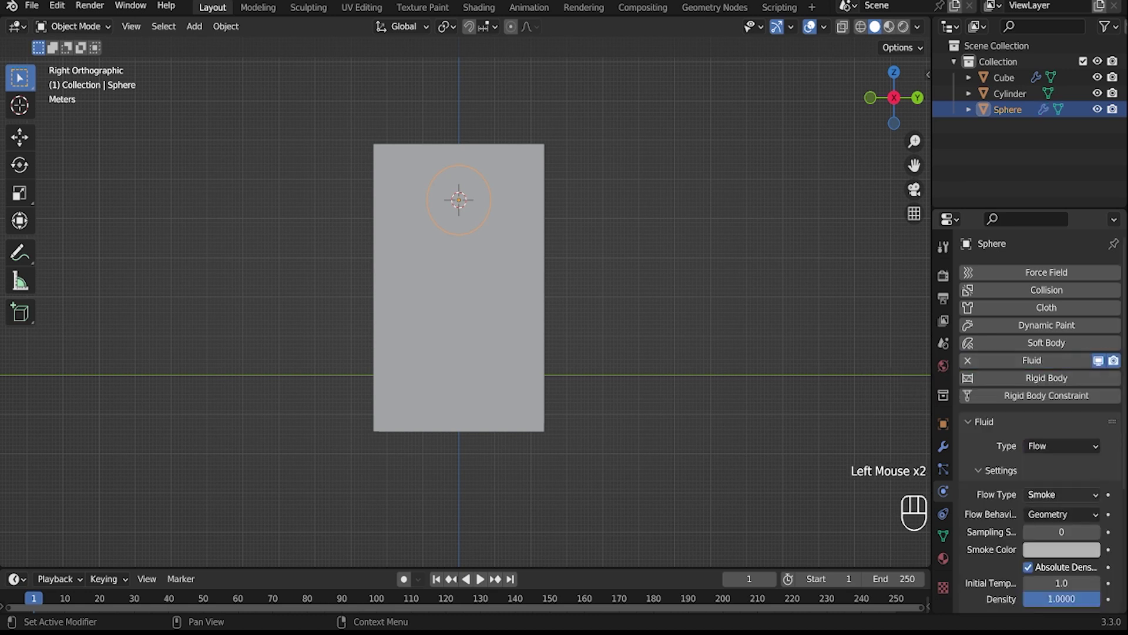
left_click(1061, 514)
left_click(1050, 532)
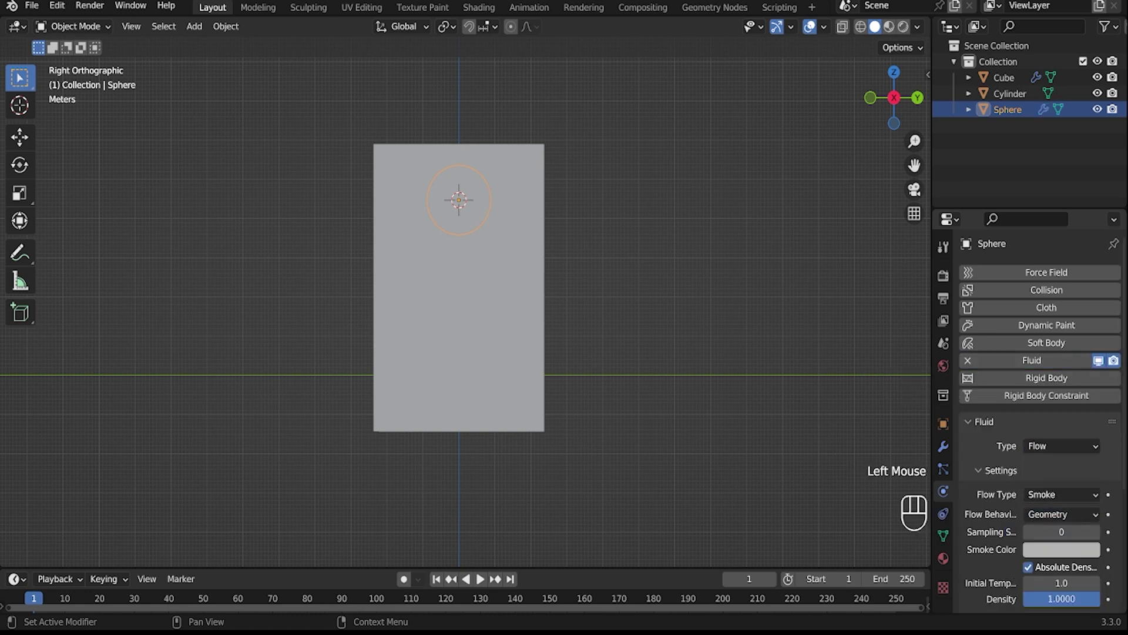
left_click(1061, 494)
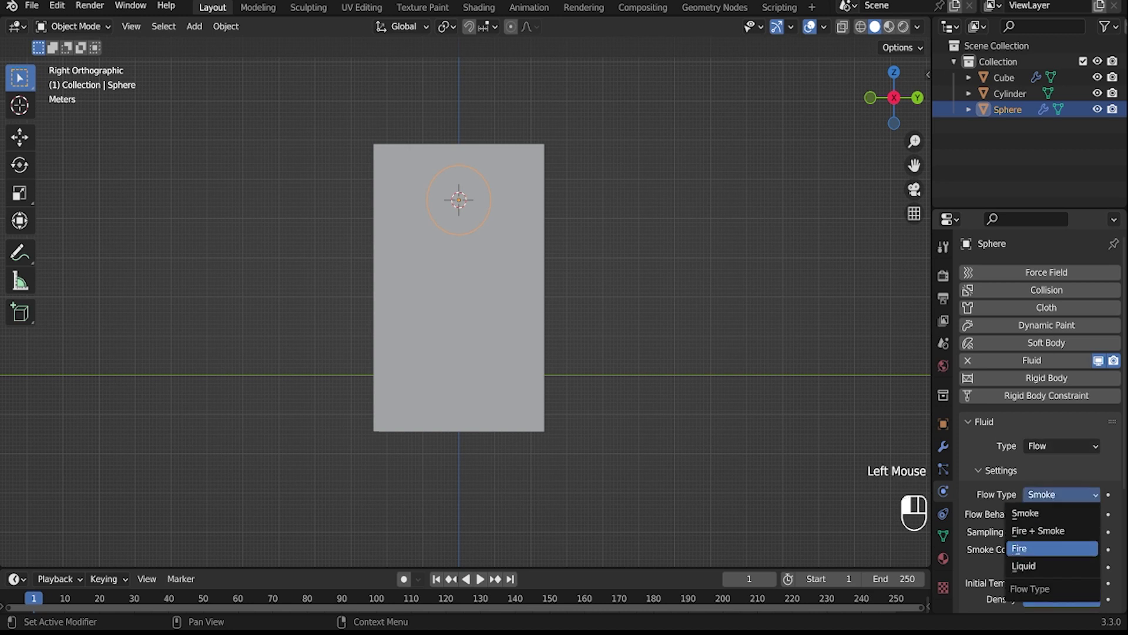
left_click(1051, 564)
Step: Enable Mesh in the cube's liquid domain settings
left_click(1003, 77)
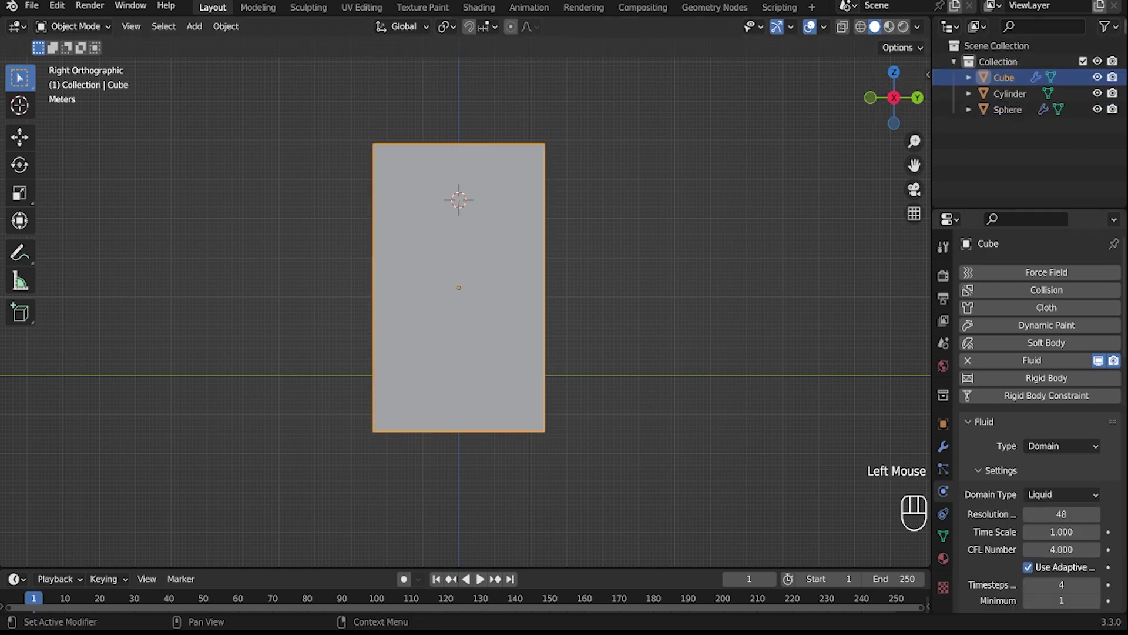
scroll(1040, 411, "down", 9)
scroll(1040, 411, "down", 7)
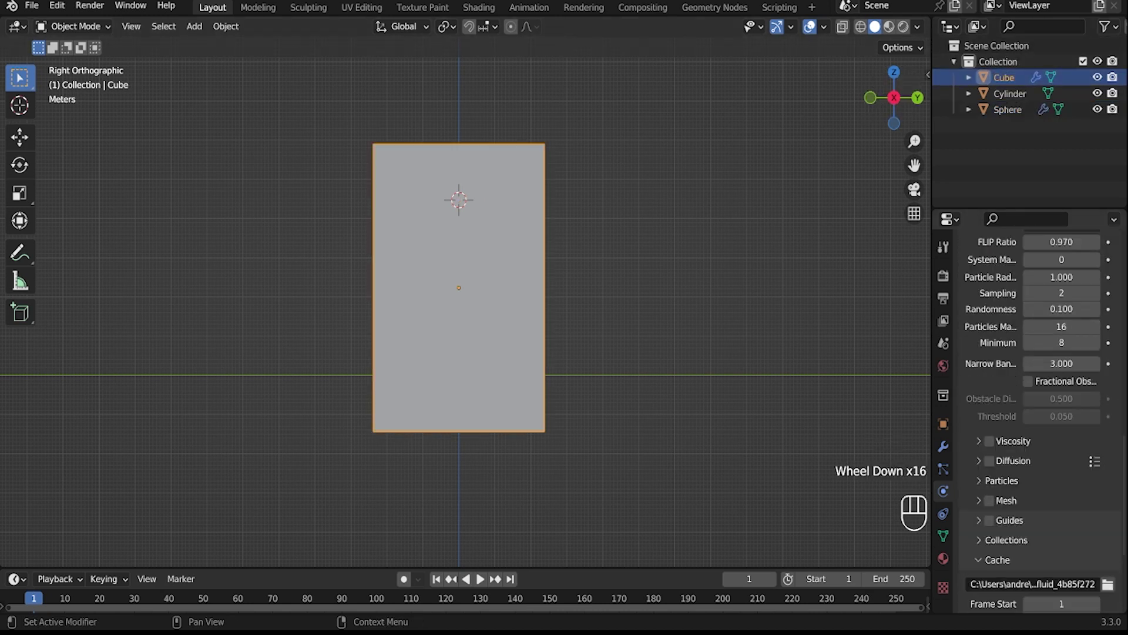
left_click(989, 500)
Step: Play the simulation to preview the liquid falling toward the cup, and return the timeline to frame 1
middle_click_drag(459, 294, 417, 273)
key("space")
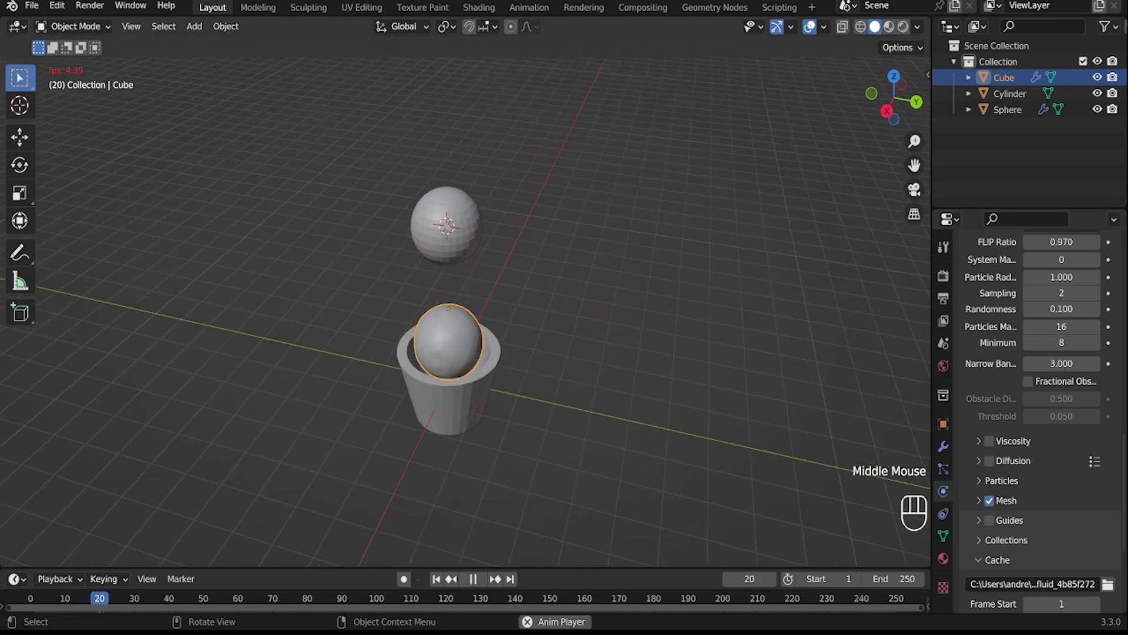
key("space")
left_click_drag(37, 598, 30, 598)
key("Right")
Step: Give the cup cylinder Fluid physics as an Effector with effector type Collision, and enable Is Planar
left_click(470, 387)
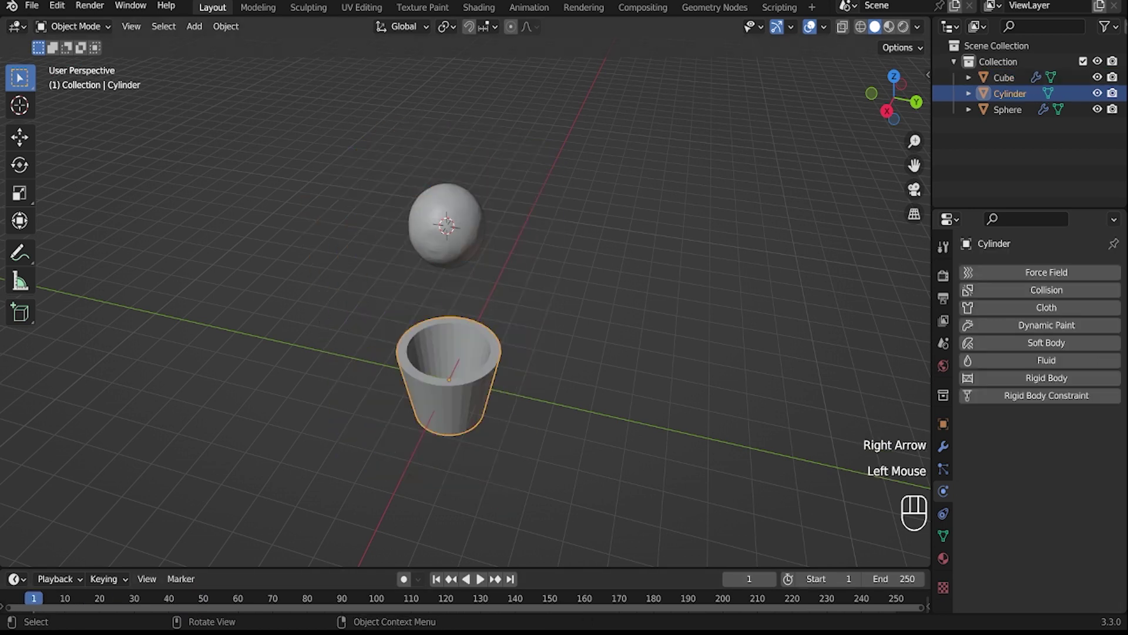
left_click(464, 244)
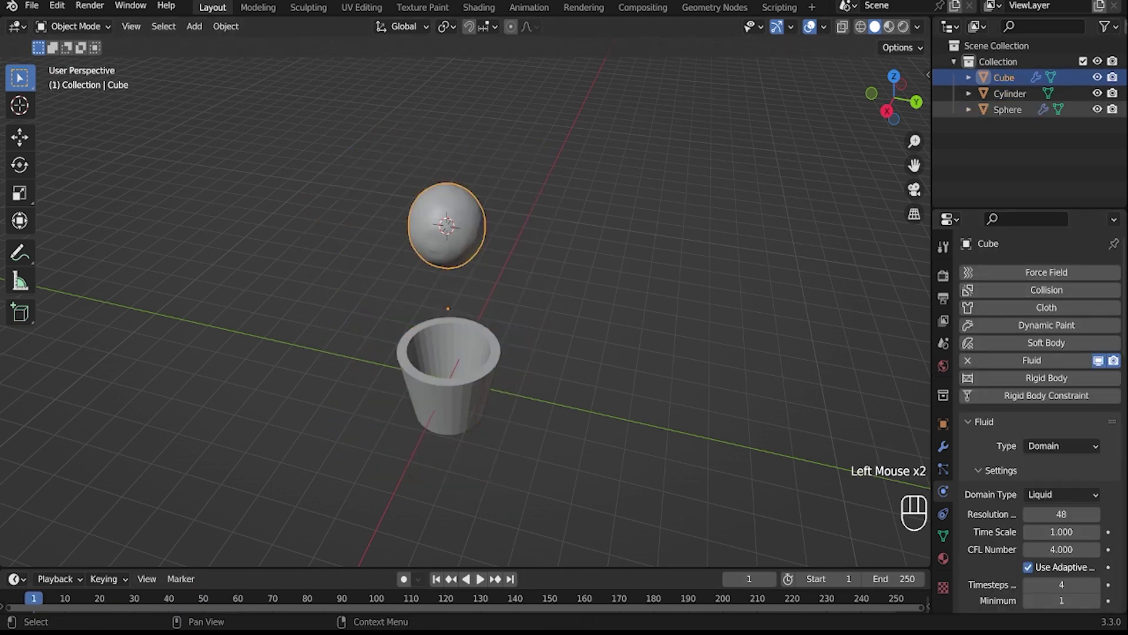
left_click(1008, 110)
left_click(1010, 94)
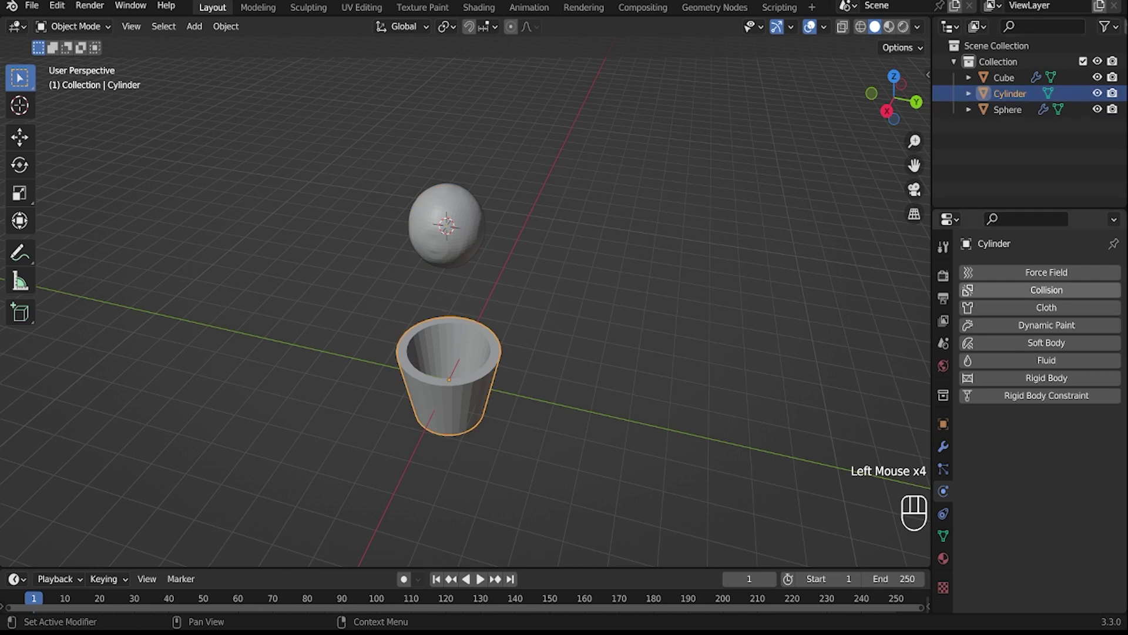
left_click(1047, 360)
left_click(1061, 446)
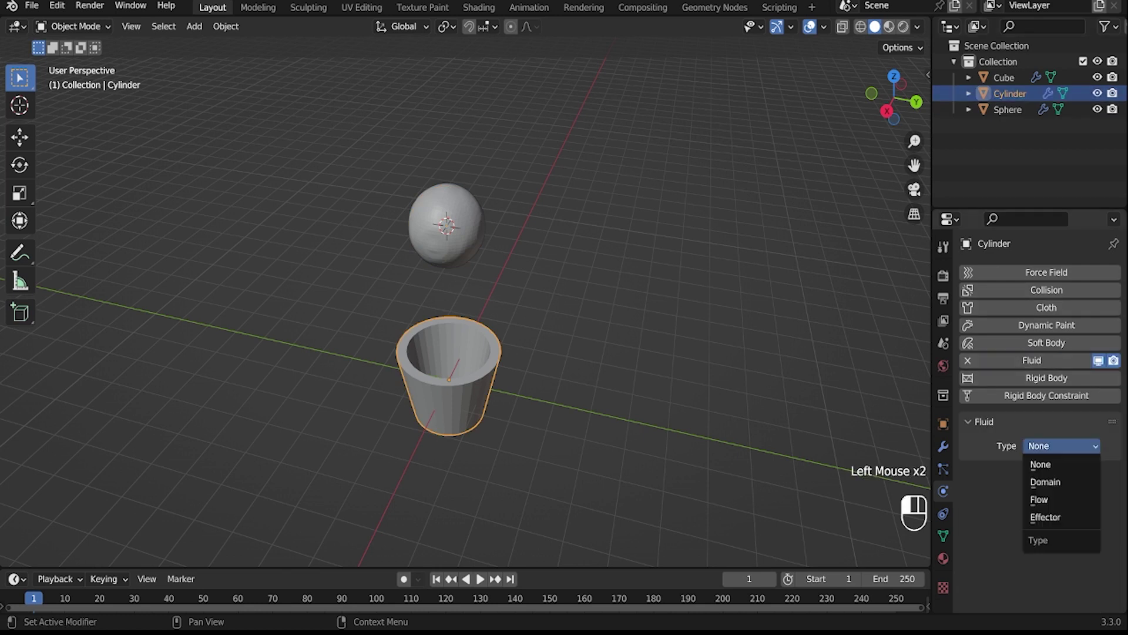
left_click(1061, 517)
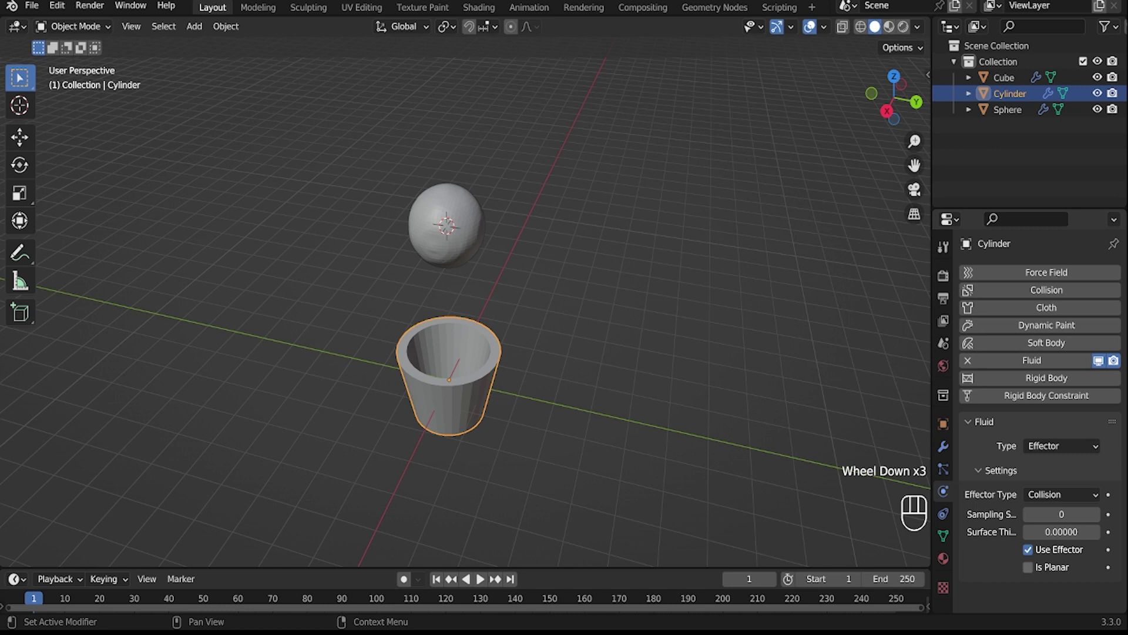
Step: Play the simulation to check how the liquid hits the cup, select the domain cube, and return the timeline to frame 1
key("space")
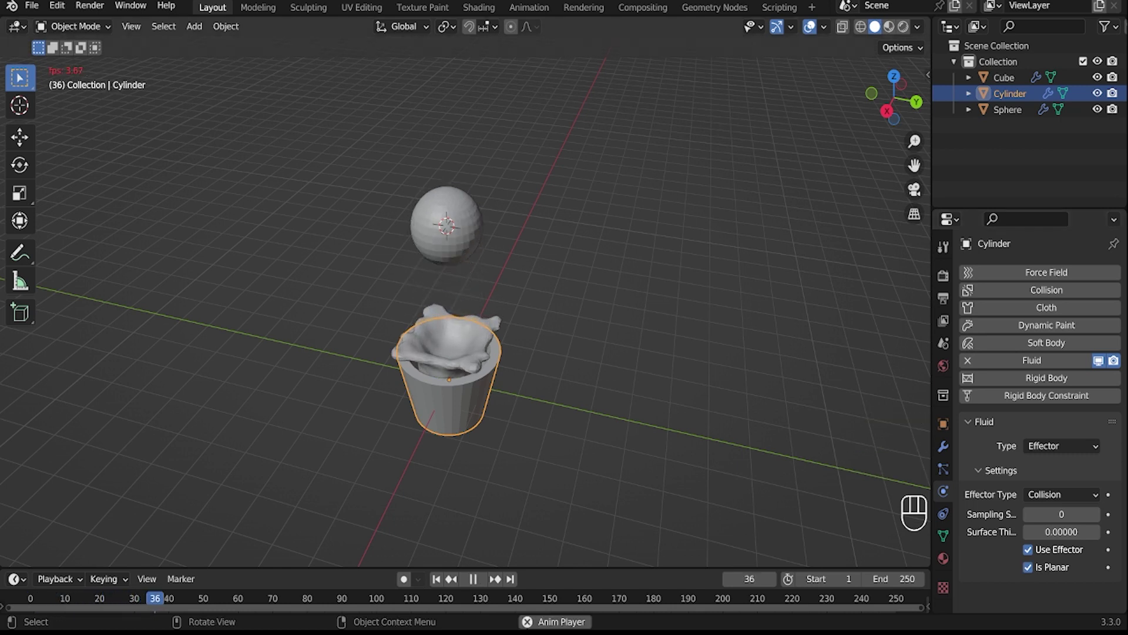
key("space")
scroll(442, 377, "up", 3)
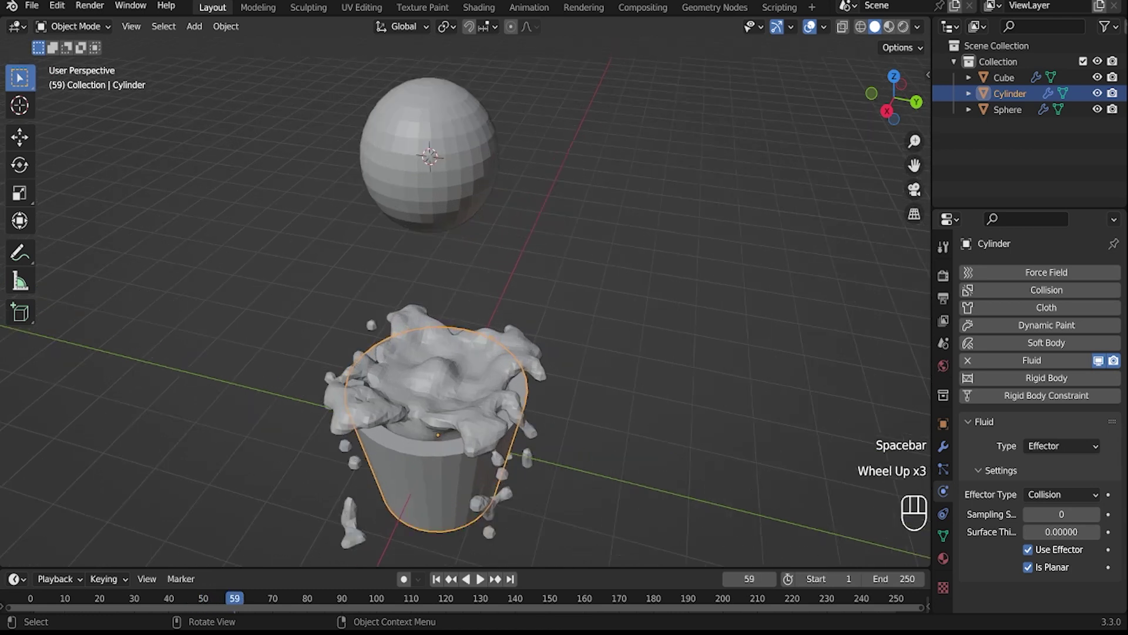
left_click(442, 376)
left_click_drag(235, 598, 30, 599)
key("Right")
key("s")
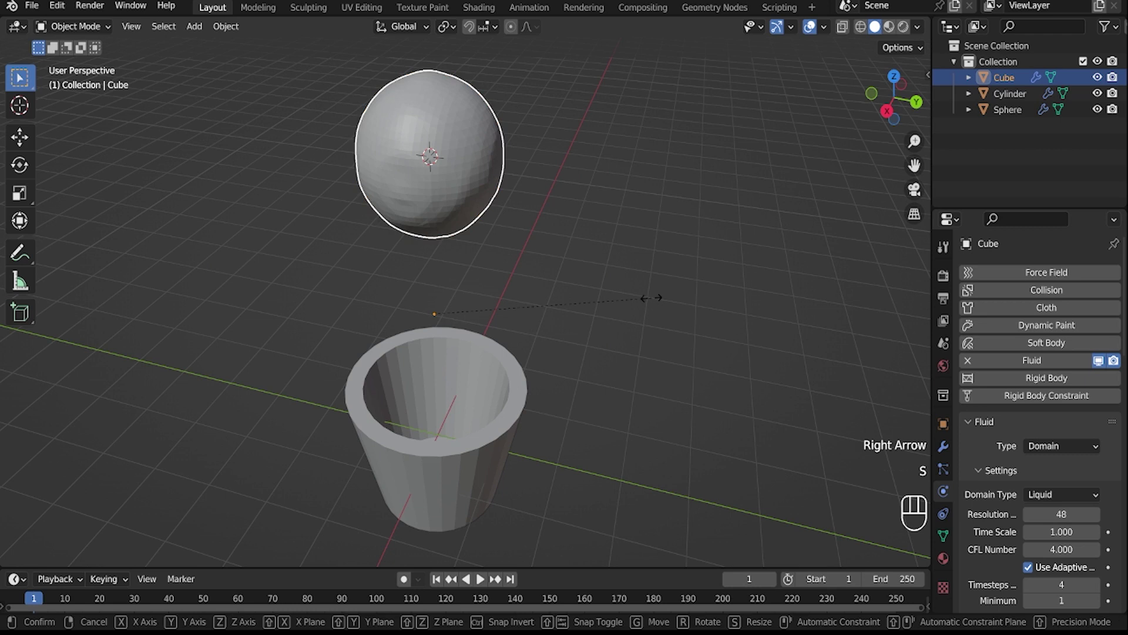
right_click(646, 295)
left_click(647, 297)
key("s")
left_click(711, 408)
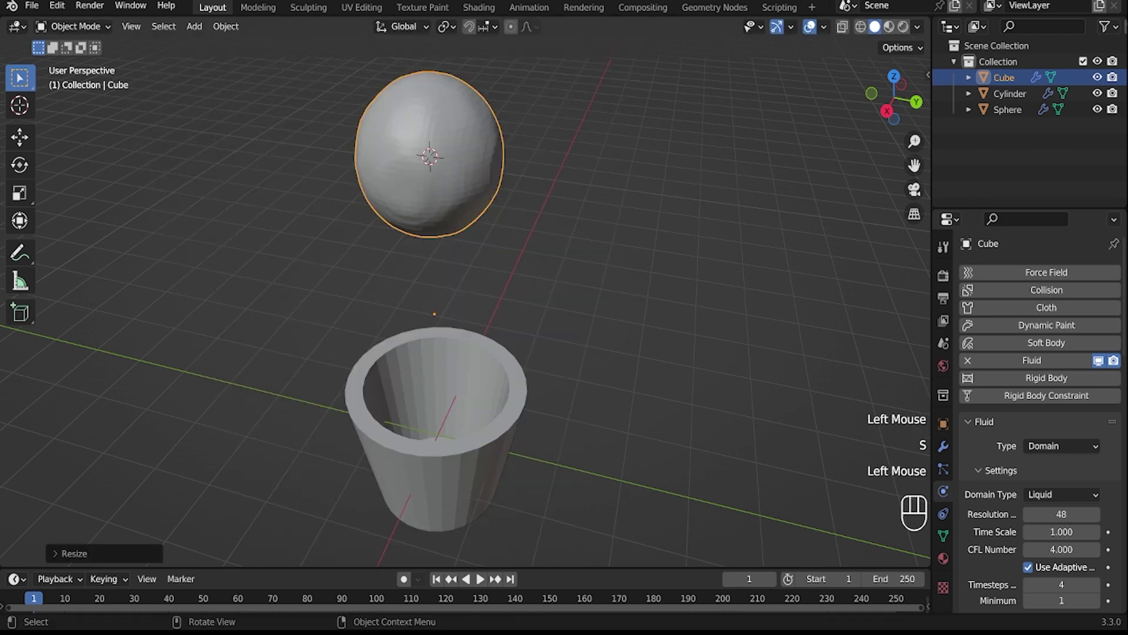
key("ctrl+z")
Step: Scale the fluid-emitting sphere down uniformly
left_click(1007, 109)
key("s")
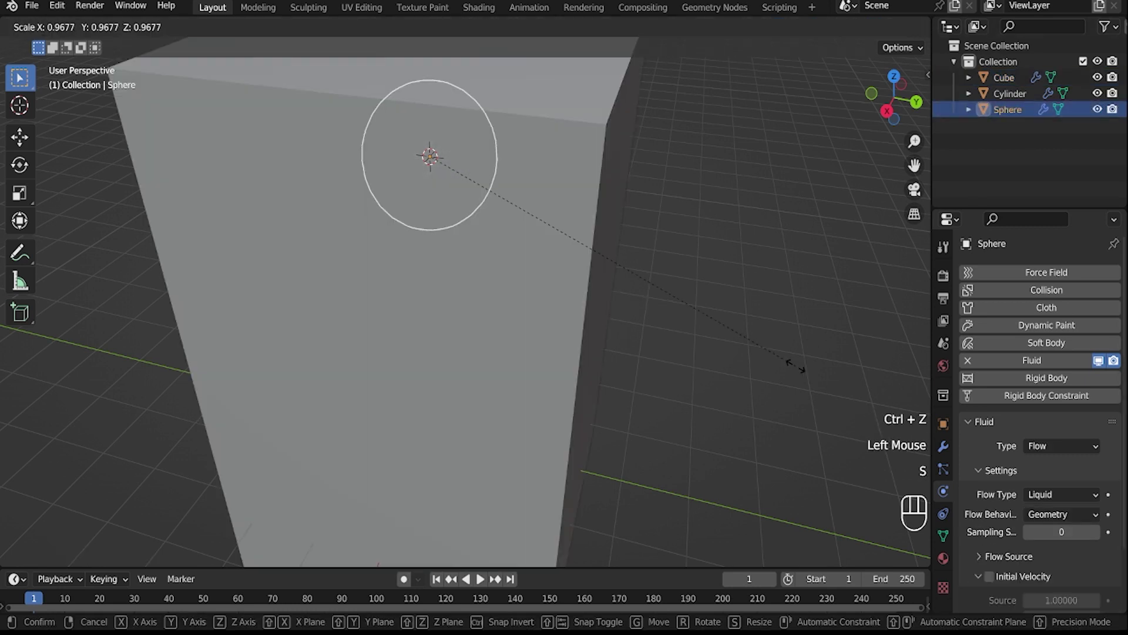
left_click(779, 359)
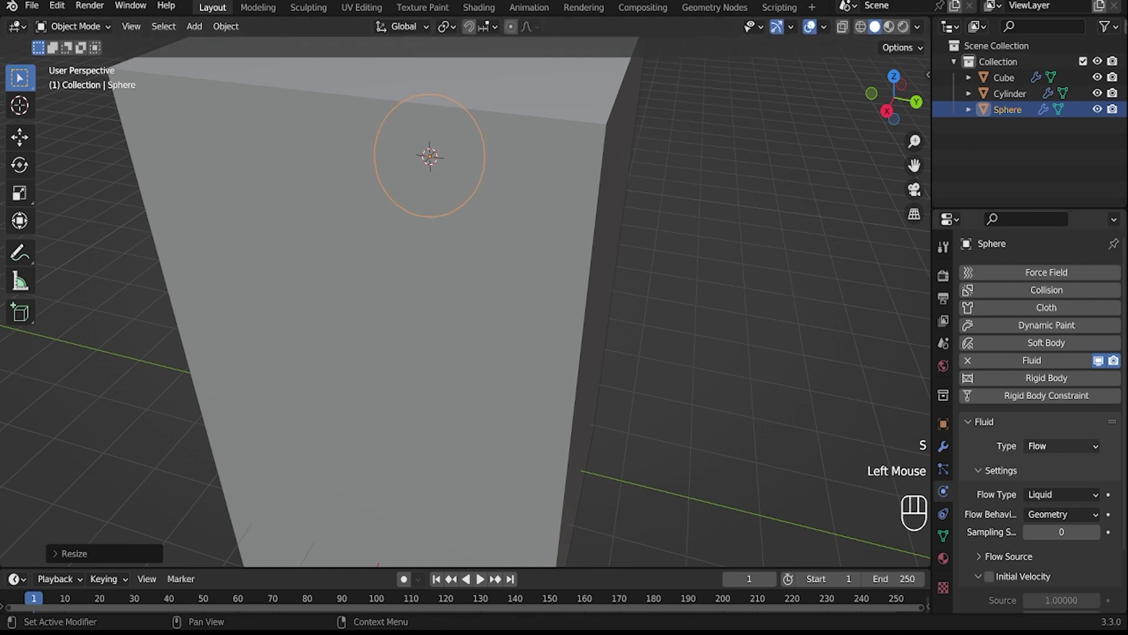
Step: Remove and re-add the sphere's Fluid physics as a Flow object with flow type Liquid and flow behavior Geometry
left_click(1033, 360)
left_click(1032, 360)
left_click(1061, 446)
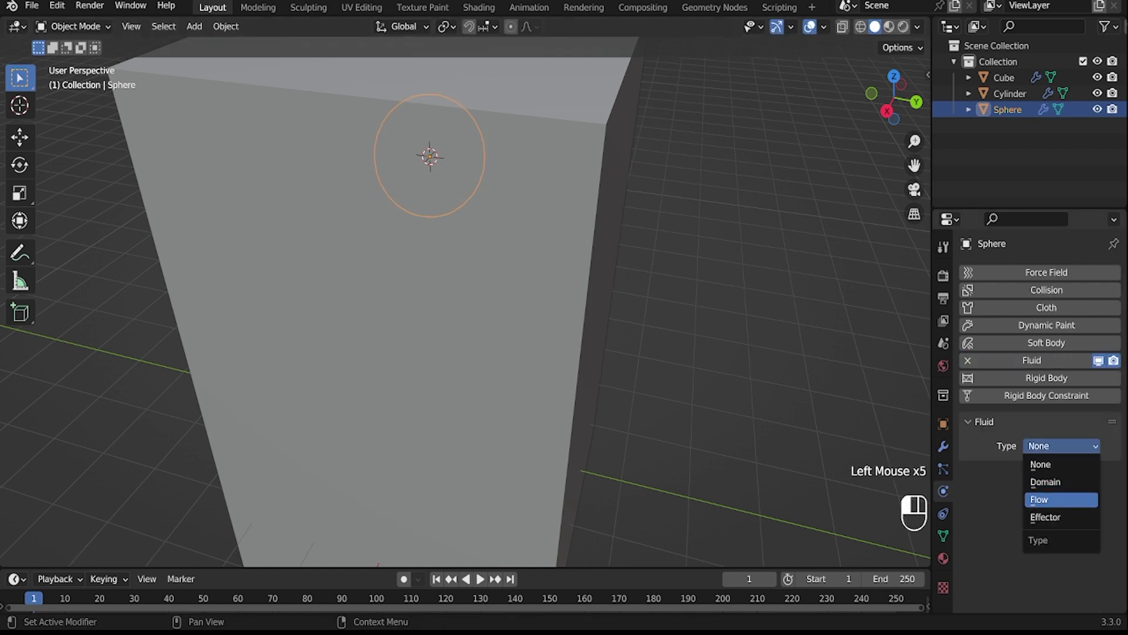
left_click(1057, 499)
left_click(1061, 495)
left_click(1052, 565)
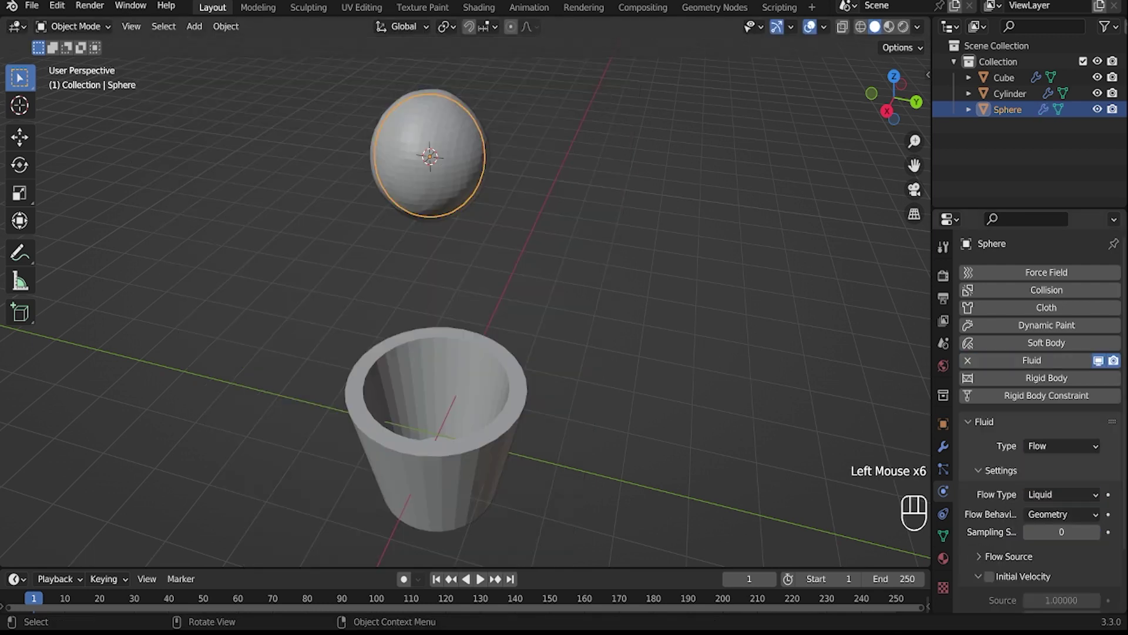
Step: Play the first frames of the simulation with the smaller sphere, select the domain cube, and return the timeline to frame 1
key("space")
middle_click_drag(487, 388, 516, 384)
key("space")
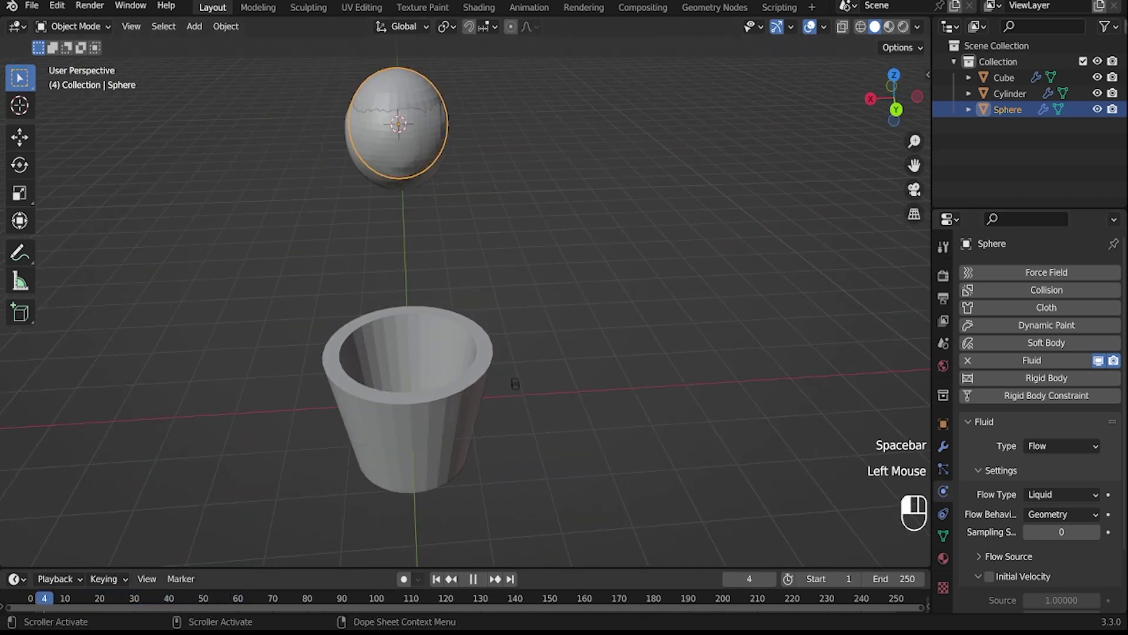
left_click(30, 598)
key("Right")
left_click(984, 78)
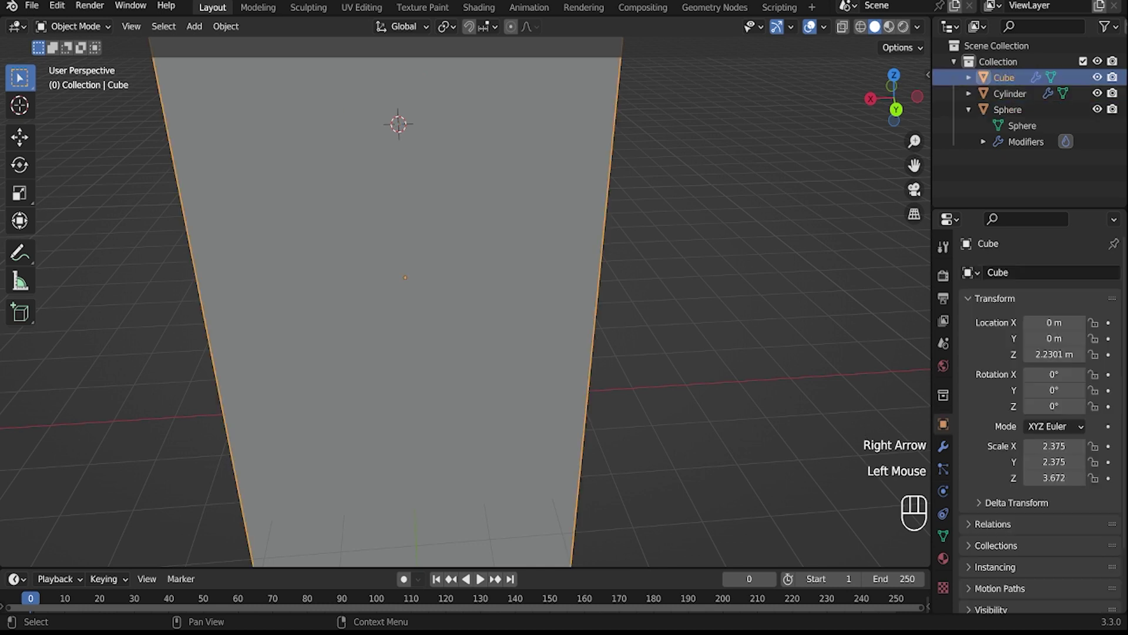
key("Right")
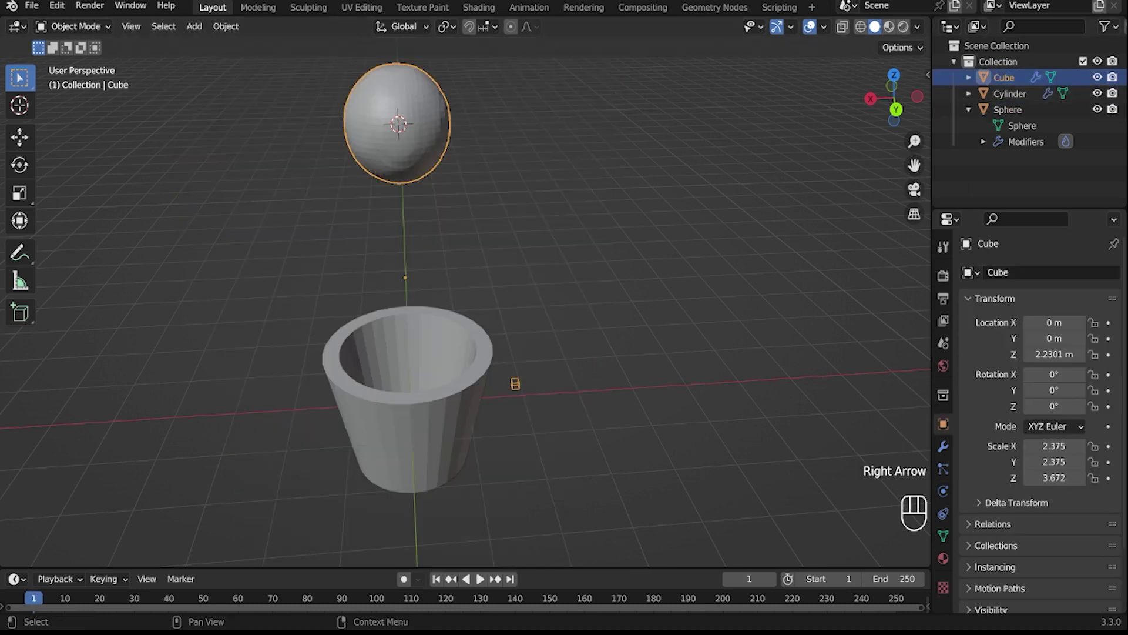
Step: Set the cube's liquid domain resolution to 60
left_click(943, 491)
scroll(1040, 382, "down", 2)
scroll(1040, 382, "up", 1)
scroll(1040, 382, "down", 1)
left_click(1061, 463)
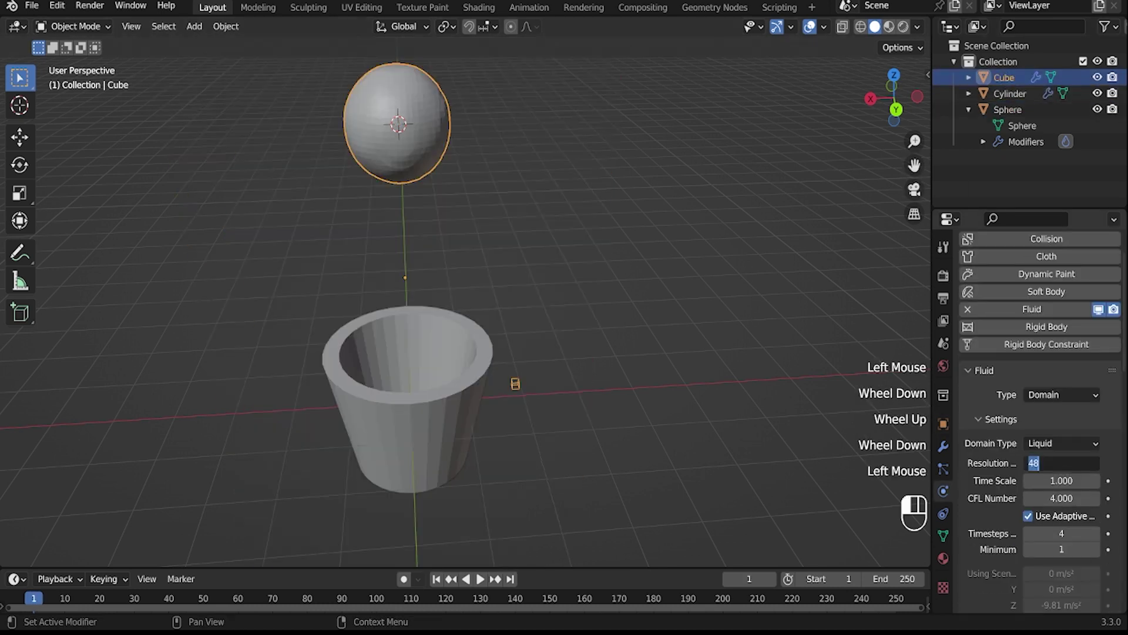
Step: Play the simulation while viewing the liquid inside the cup from above, and return the timeline to frame 1
key("space")
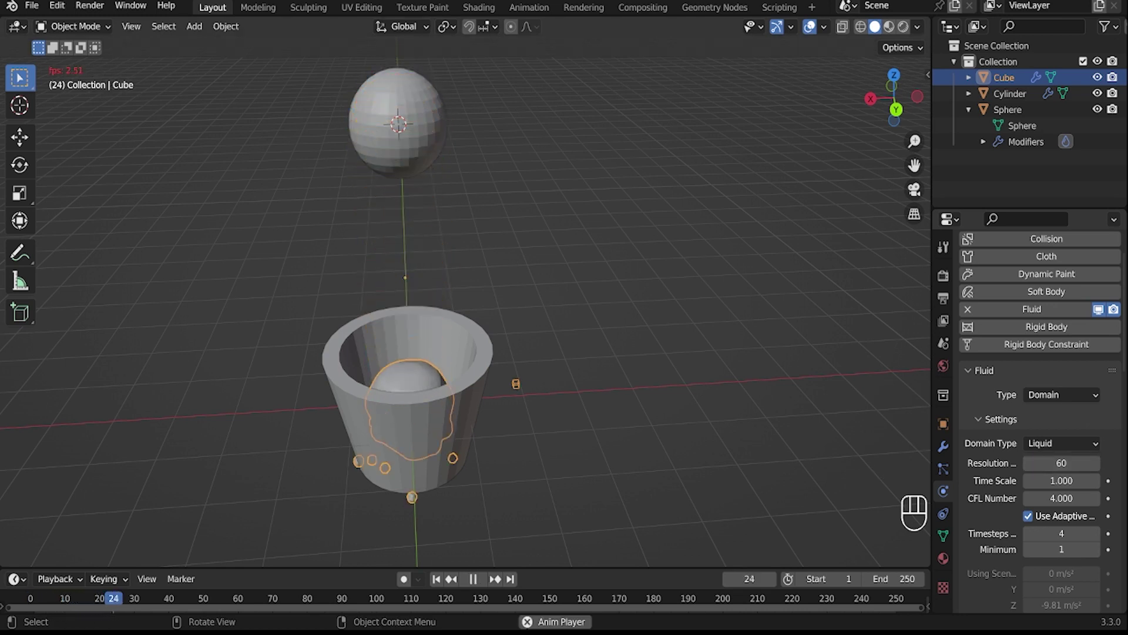
middle_click_drag(459, 264, 467, 358)
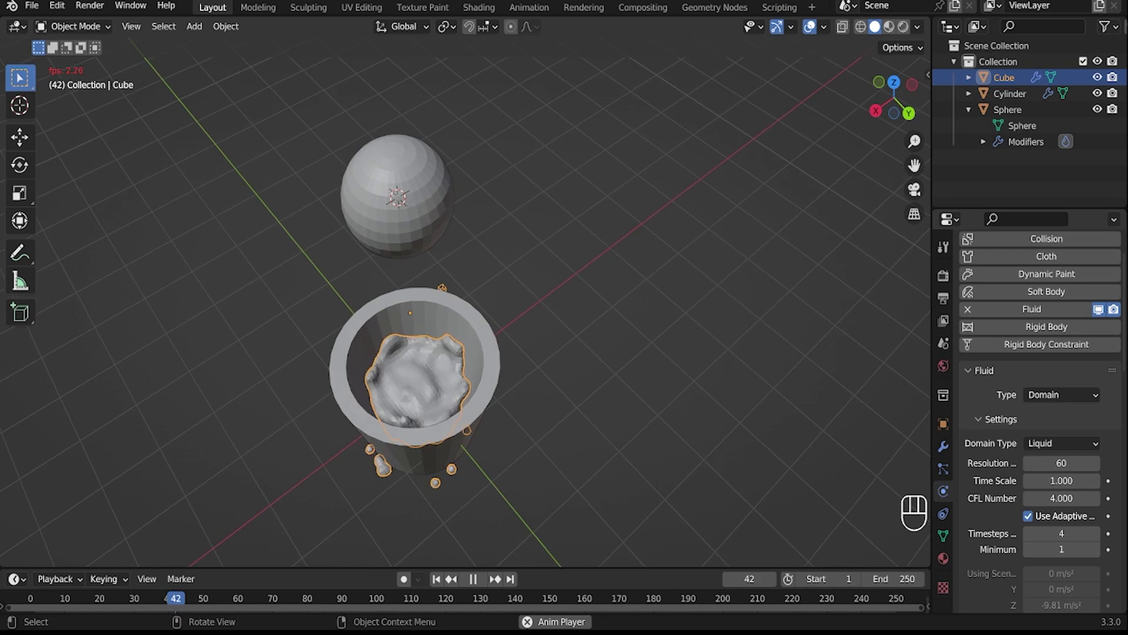
key("space")
left_click_drag(202, 598, 37, 598)
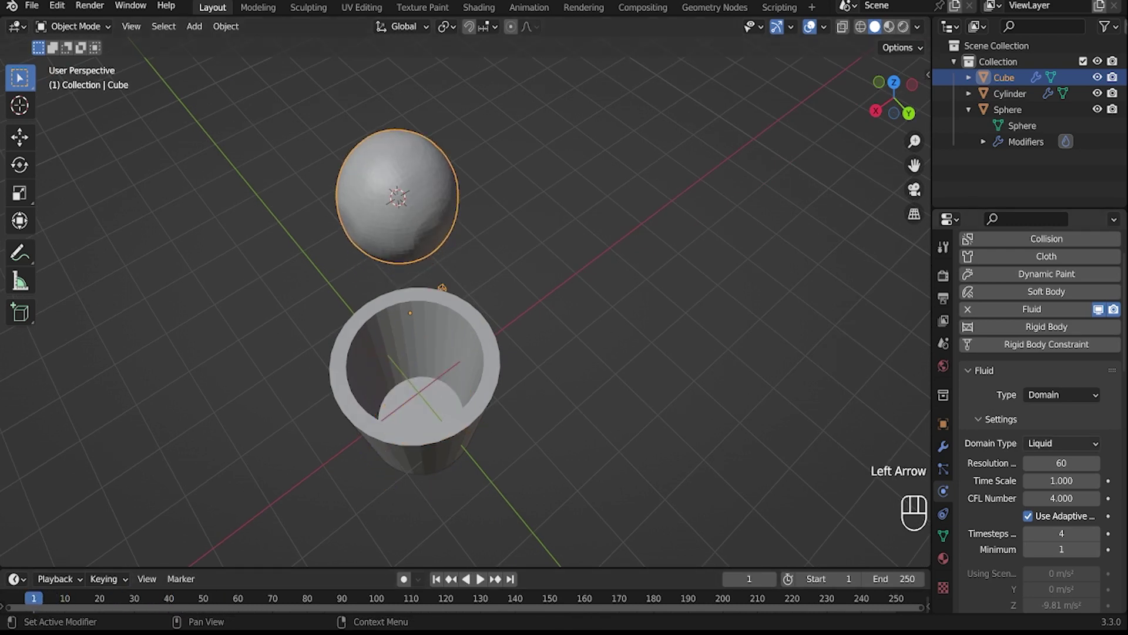
Step: Change the sphere's flow behavior to Inflow with Use Flow enabled
left_click(1062, 394)
left_click(1007, 109)
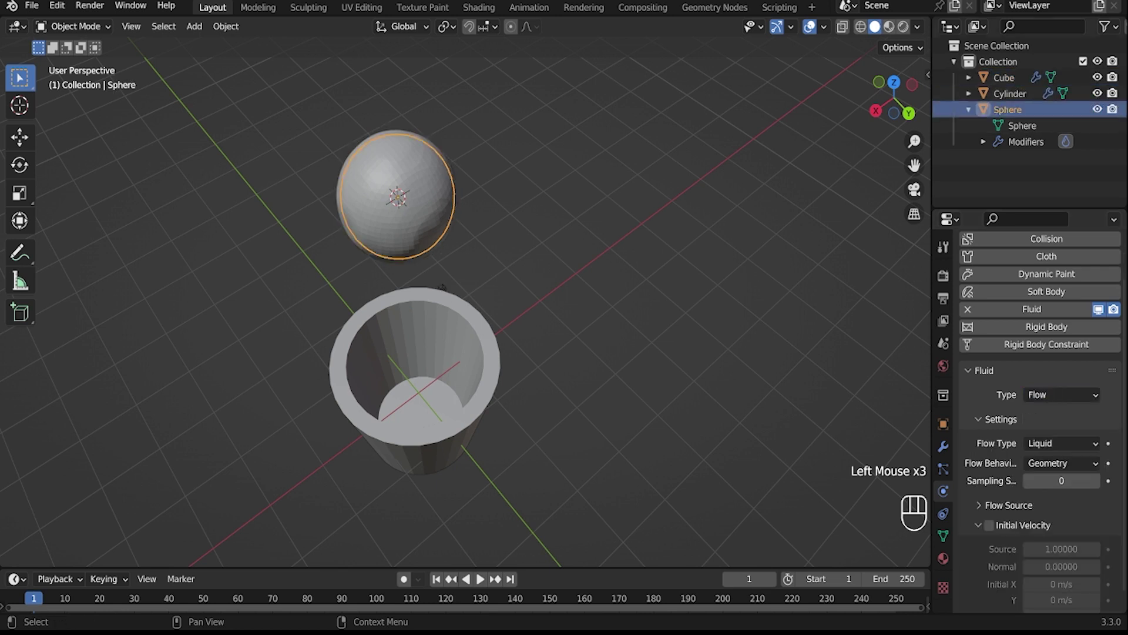
left_click(1060, 463)
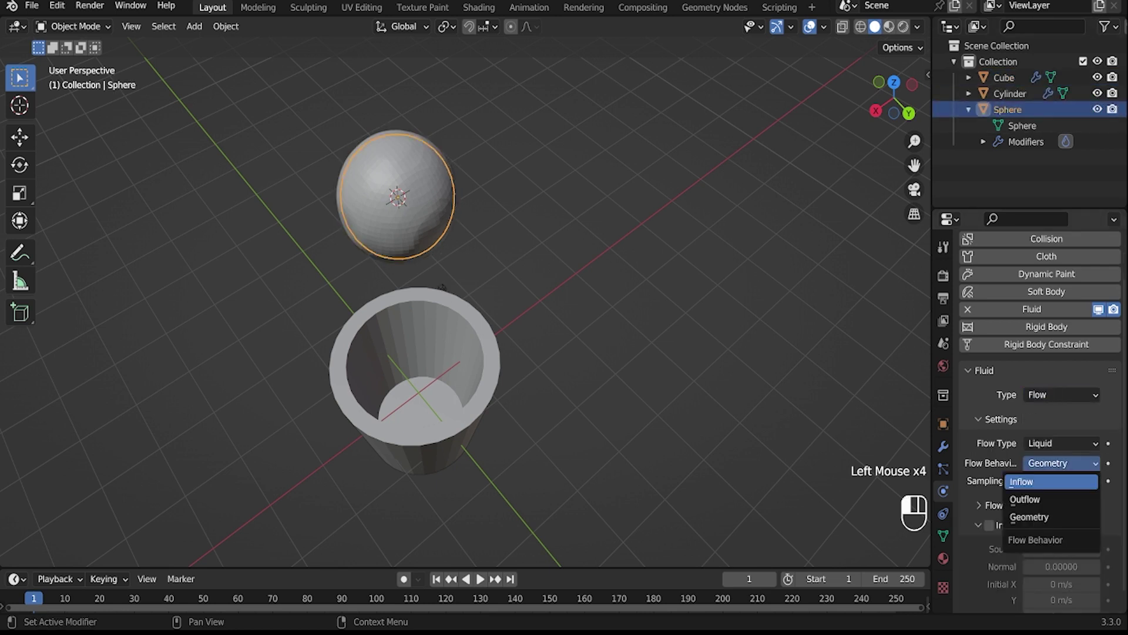
left_click(1052, 481)
left_click(1028, 480)
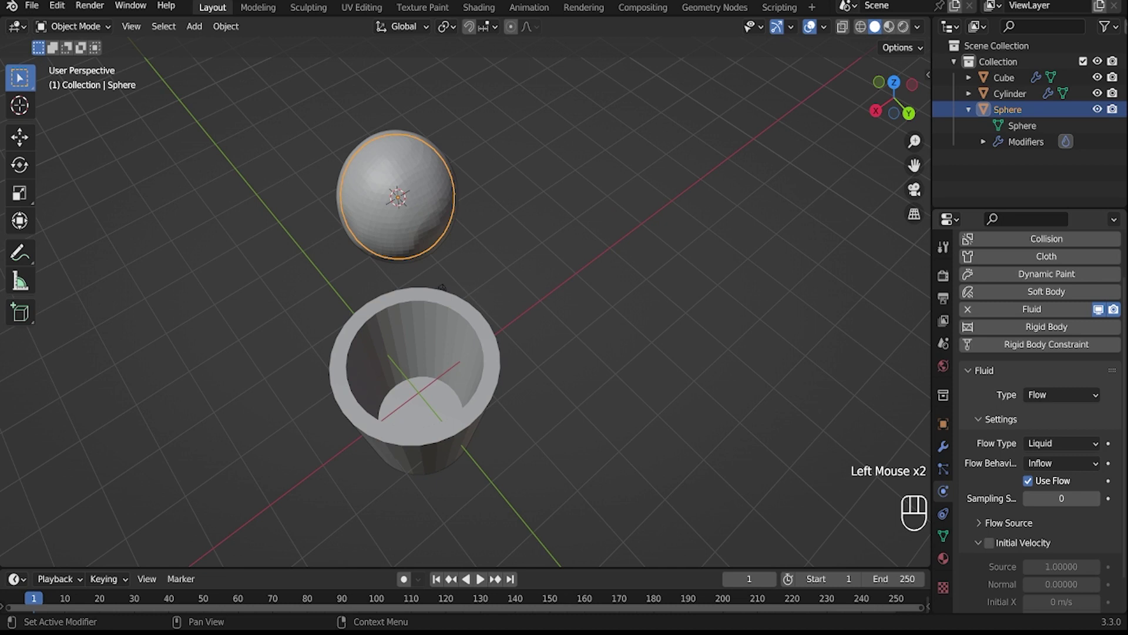
Step: Set the cube's liquid domain resolution to 48 and play the inflow simulation from frame 1
left_click(1004, 78)
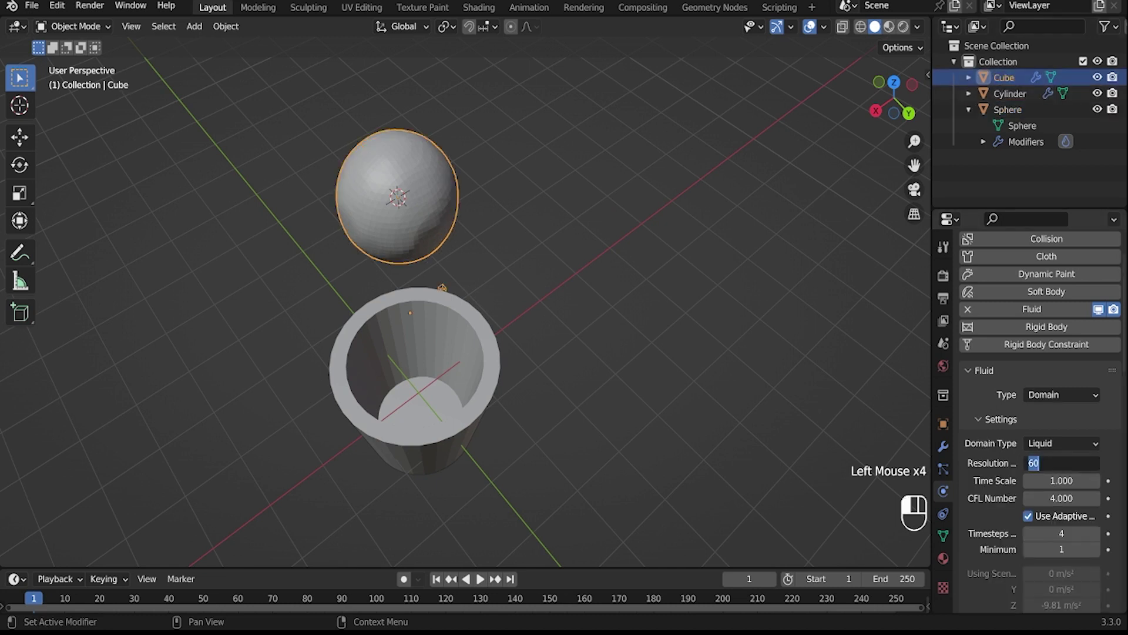
middle_click_drag(517, 341, 489, 295)
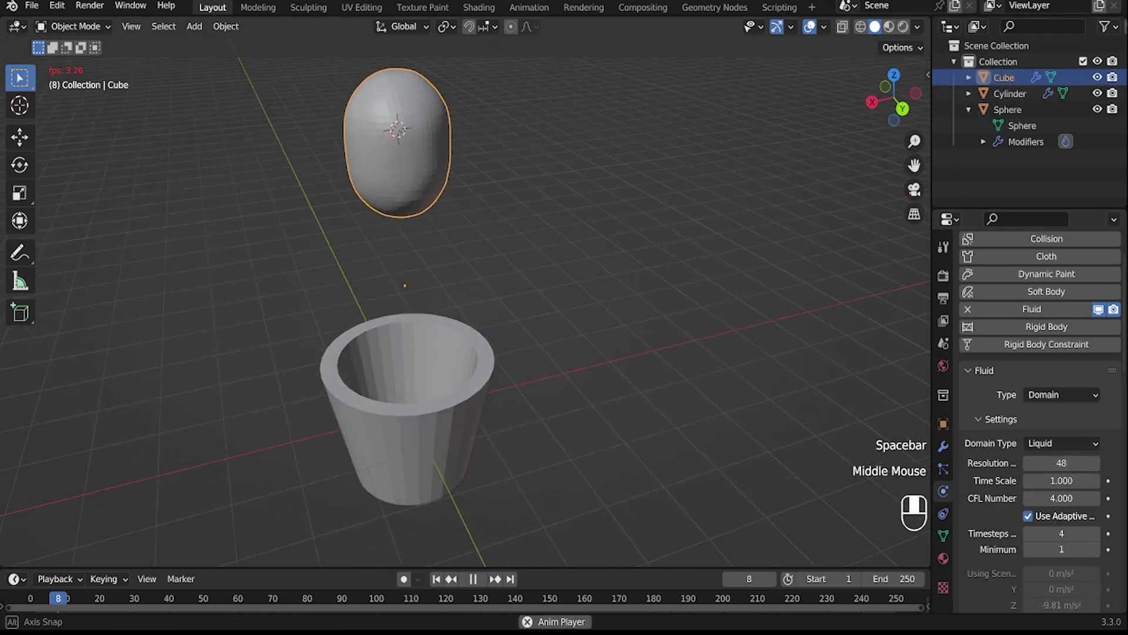
scroll(489, 295, "down", 2)
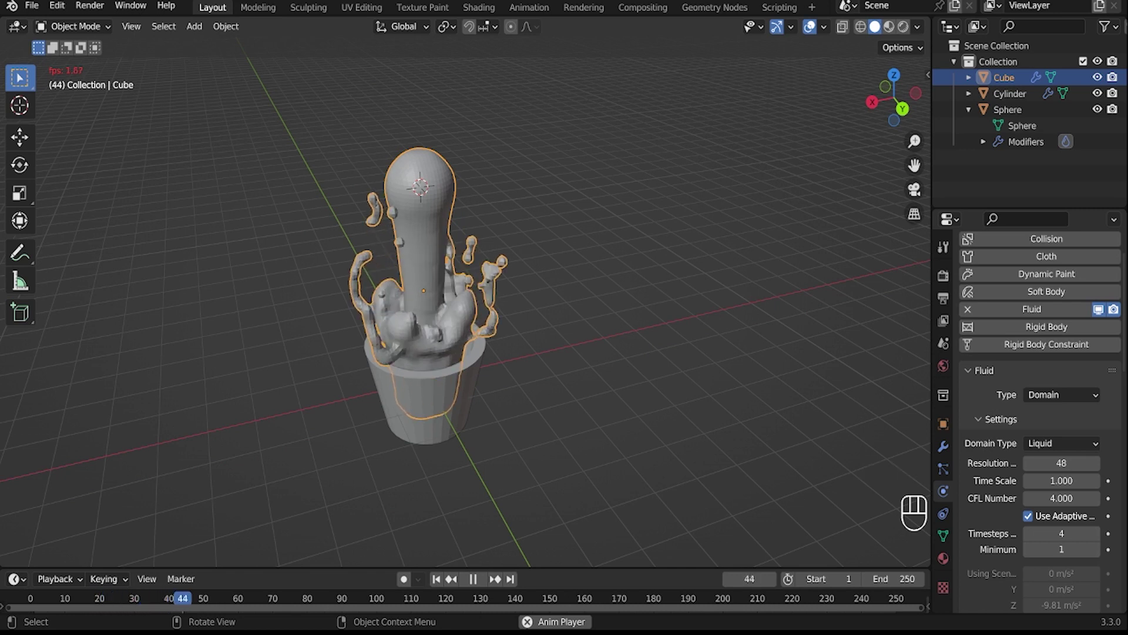
key("space")
left_click(34, 598)
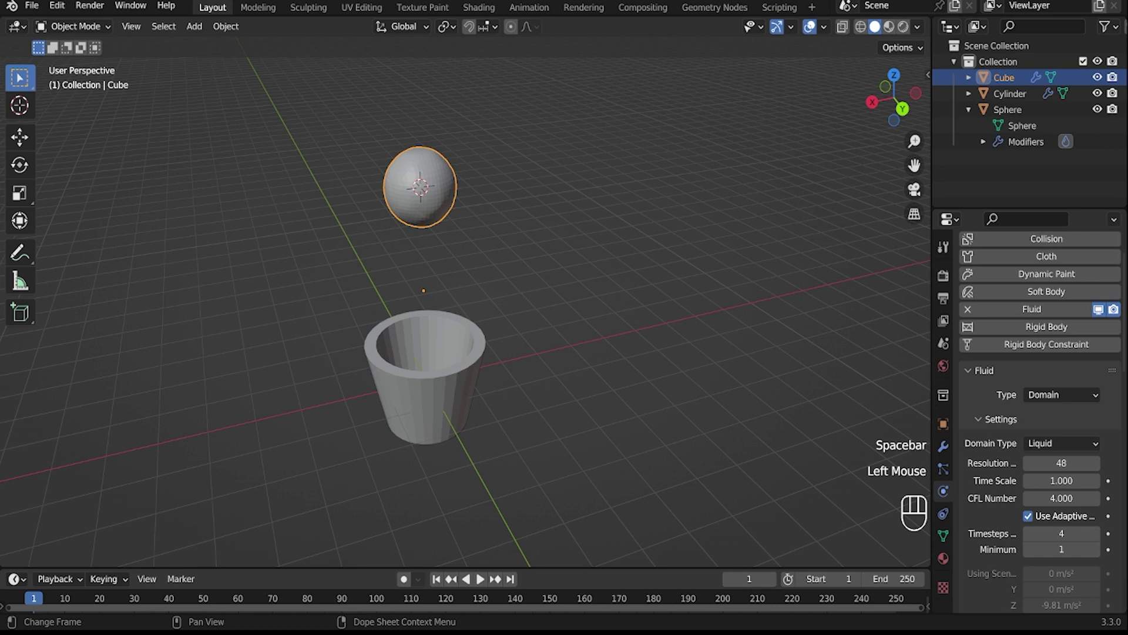
key("space")
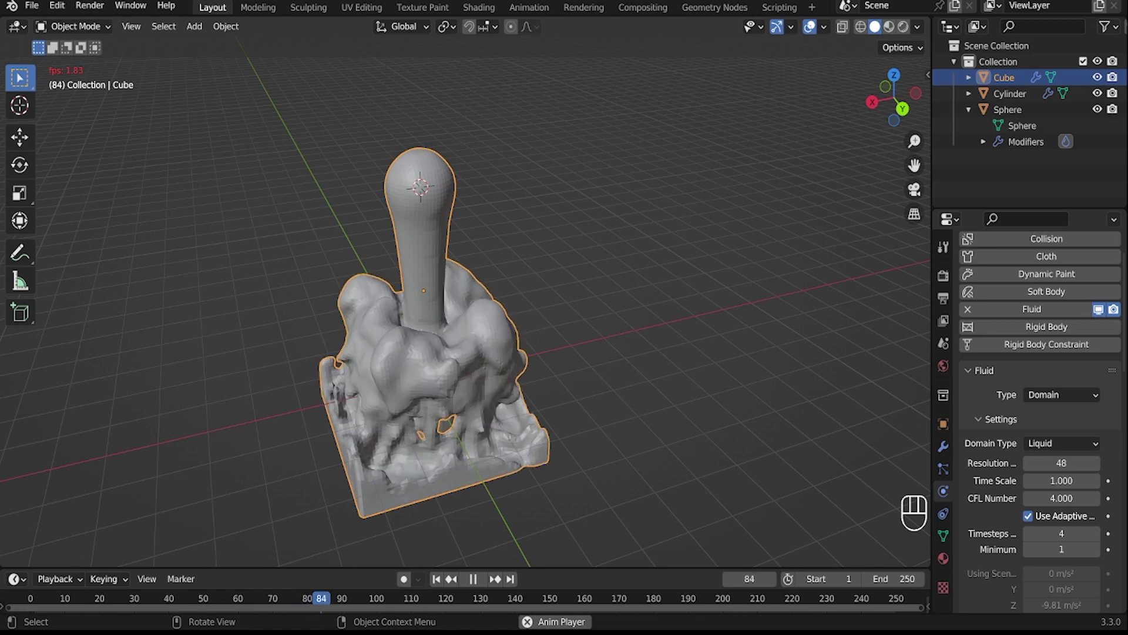
key("space")
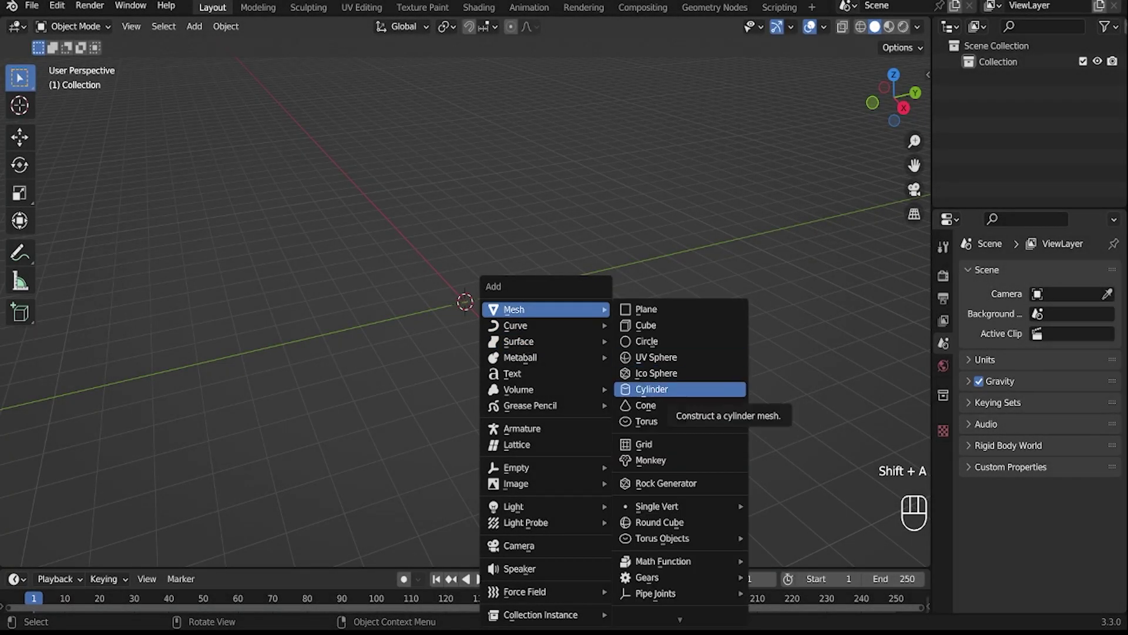
Step: Add a mesh cylinder to the empty scene and flatten it along Z to a scale of about 0.215
left_click(658, 389)
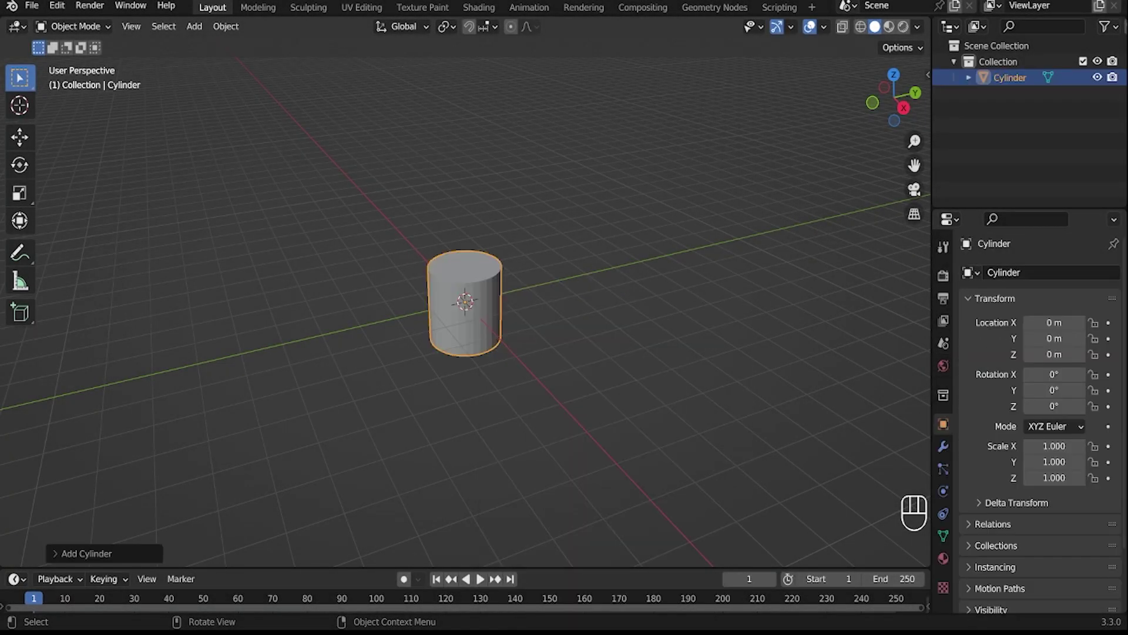
key("s")
key("z")
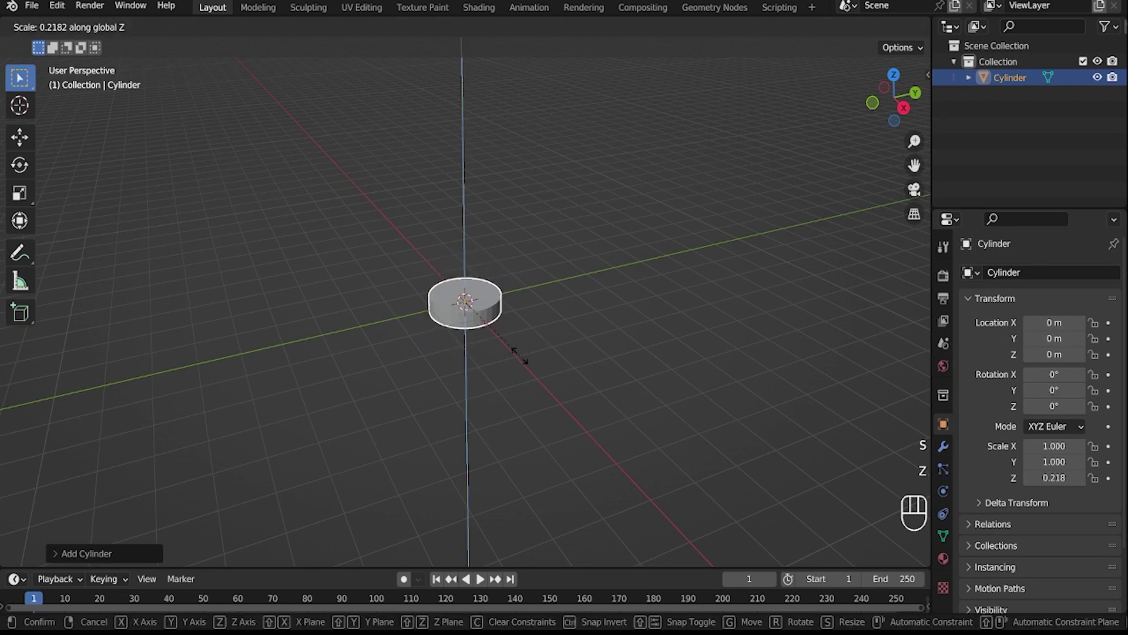
left_click(520, 354)
Step: Extrude the cylinder's bottom face downward about 0.73 m and scale it outward to form a bottle shoulder
middle_click_drag(881, 127, 881, 158)
scroll(882, 159, "up", 3)
key("Tab")
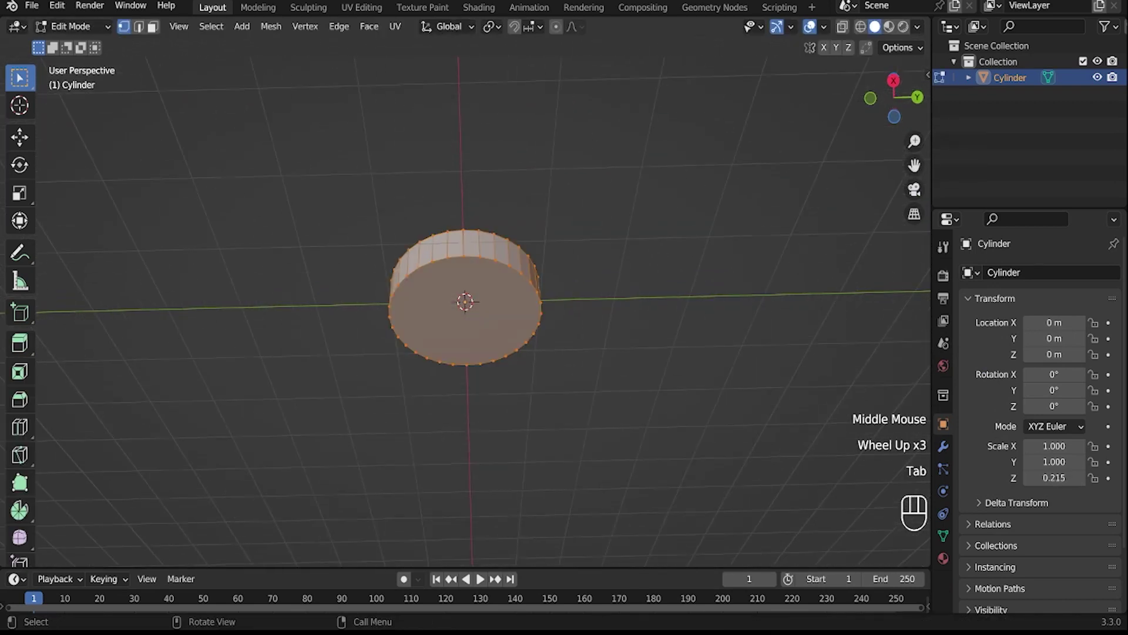
left_click(510, 320)
middle_click_drag(515, 322, 521, 348)
key("e")
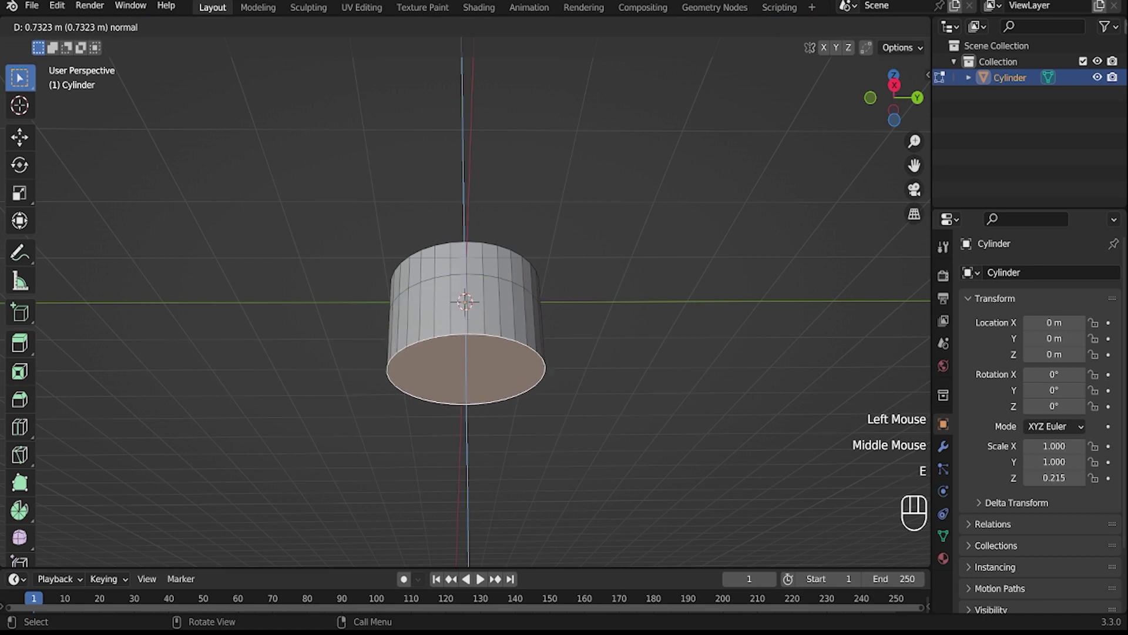
left_click(588, 405)
key("s")
left_click(700, 415)
Step: Extrude the widened bottom face about 3.3 m downward to form the bottle's body
middle_click_drag(700, 415, 700, 235)
middle_click_drag(488, 294, 487, 259)
scroll(488, 259, "down", 2)
key("e")
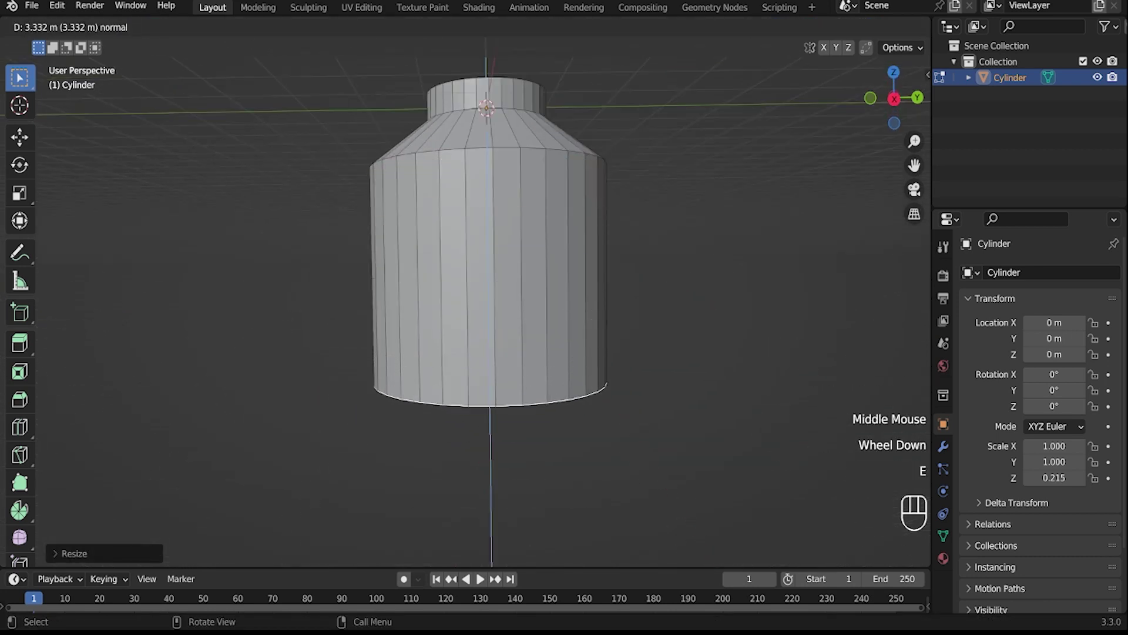
left_click(491, 440)
middle_click_drag(490, 441, 490, 376, "shift")
middle_click_drag(491, 376, 492, 329)
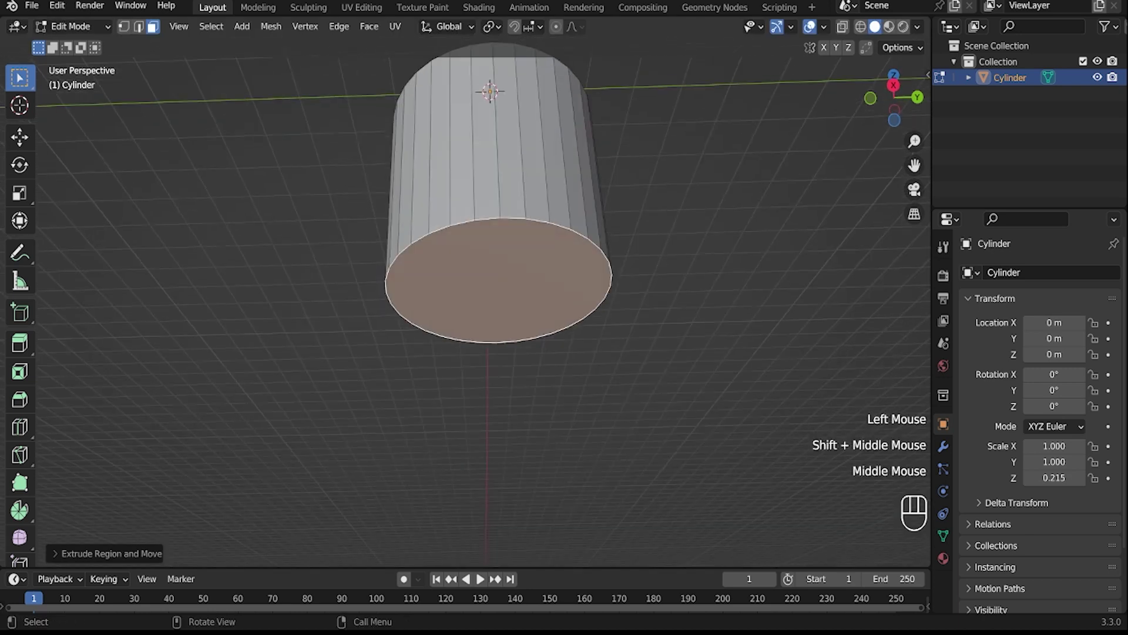
Step: Apply the cylinder's scale, then return to editing its mesh
key("Tab")
key("ctrl+a")
left_click(446, 262)
key("Tab")
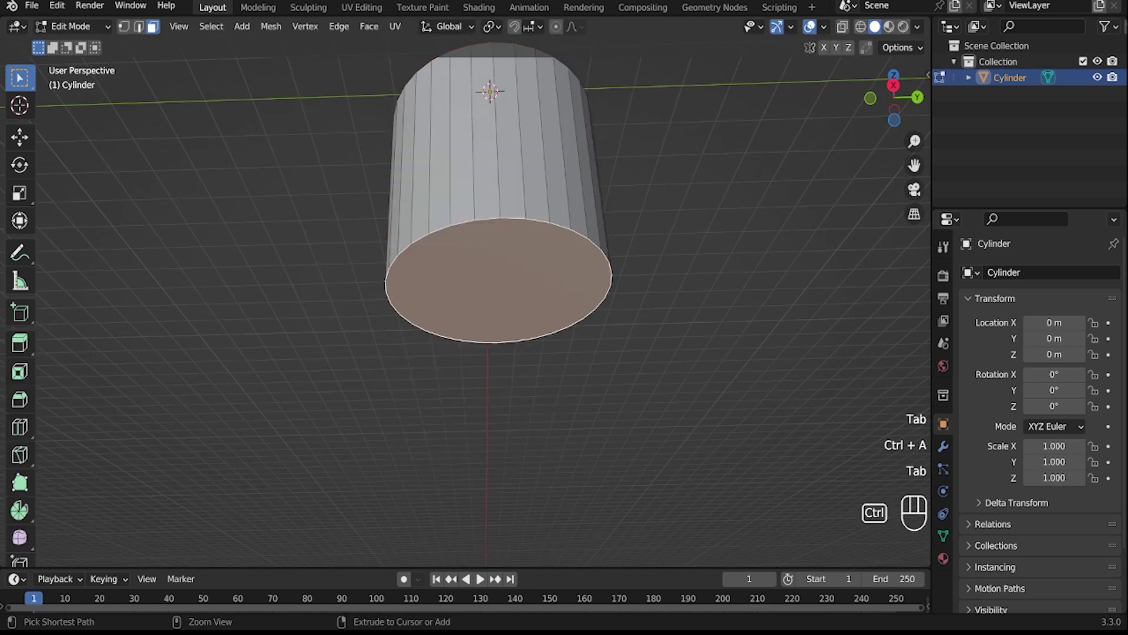
Step: Bevel the edge around the bottle's bottom face by about 0.354 m with 4 segments
key("ctrl+b")
scroll(497, 267, "up", 2)
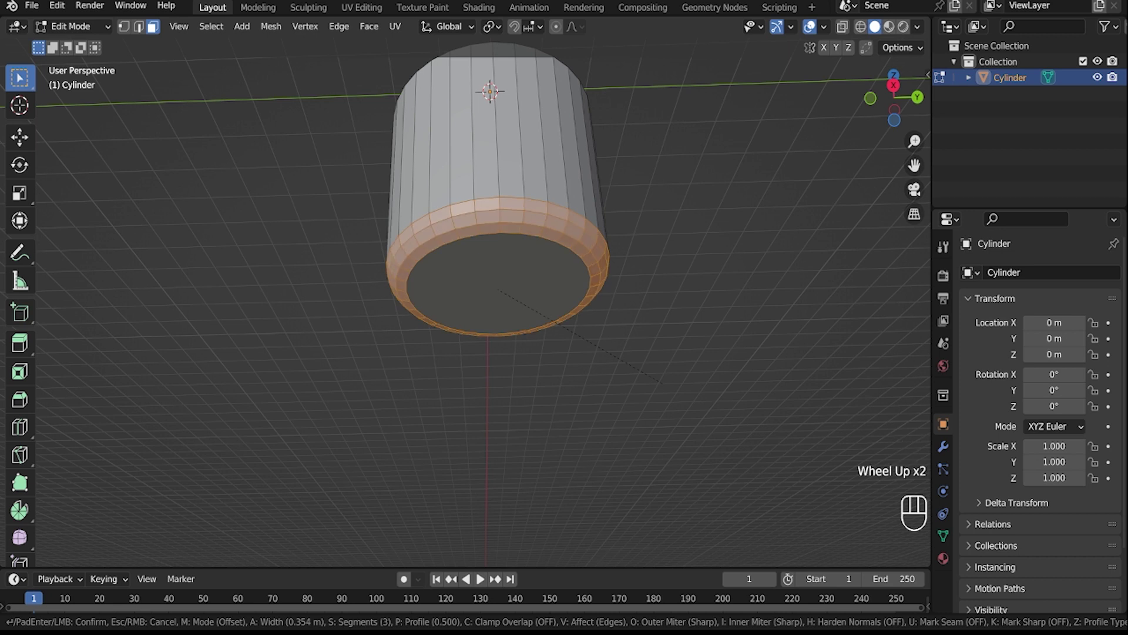
left_click(662, 383)
right_click(663, 383)
left_click(72, 553)
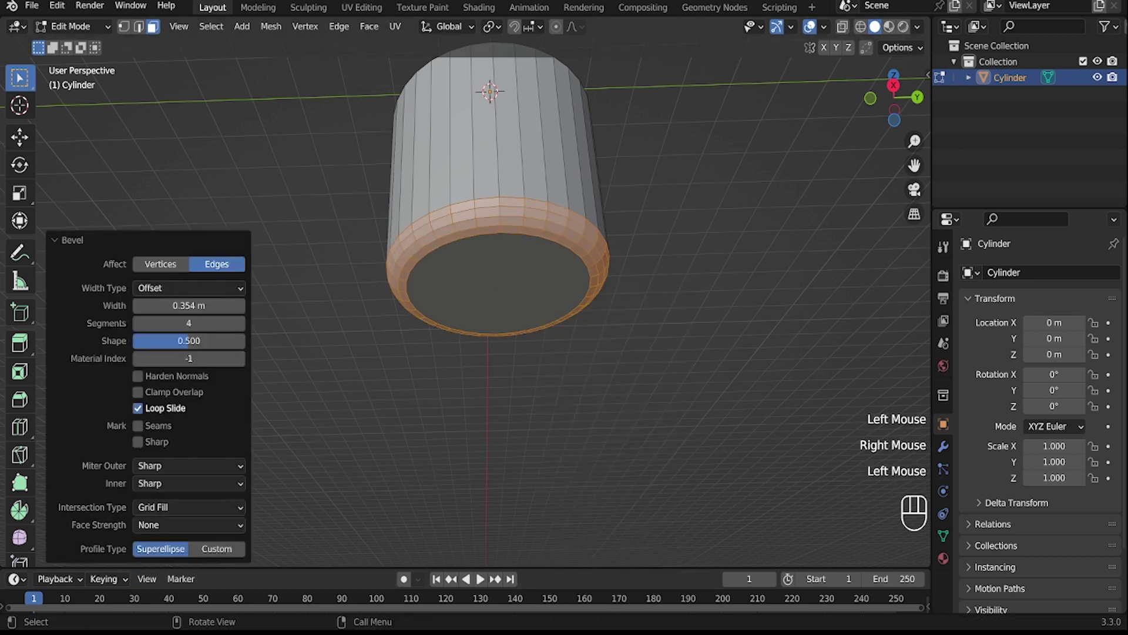
left_click(138, 323)
left_click(137, 323)
left_click(137, 324)
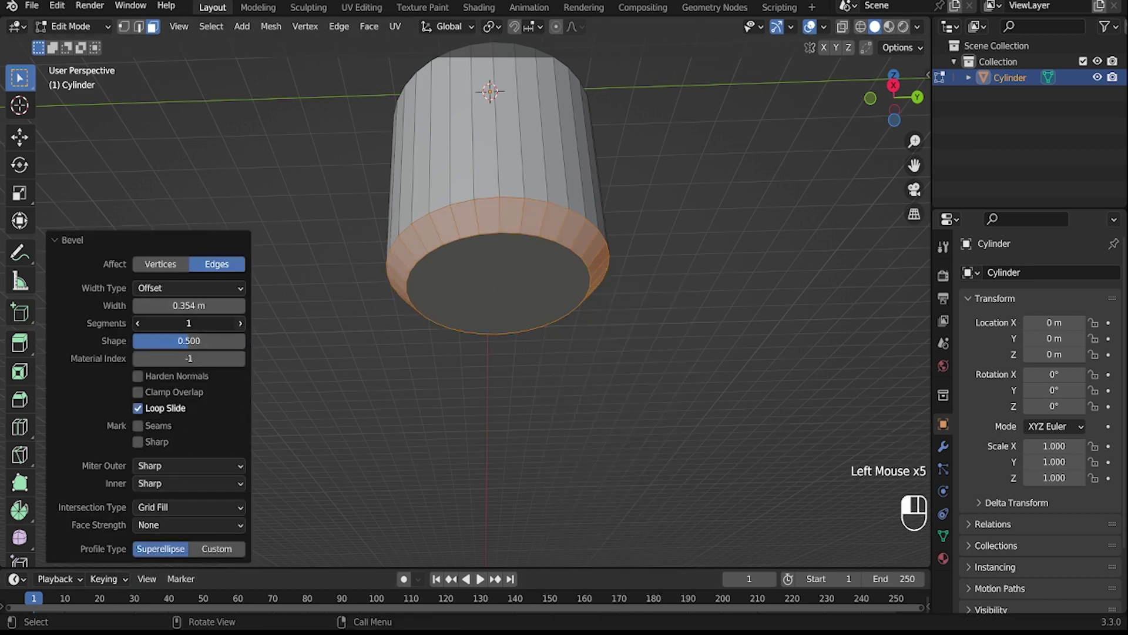
left_click(240, 323)
left_click(240, 323)
left_click(240, 323)
Step: Inset the bottle's bottom face twice, by about 0.41 m and about 0.84 m
left_click(523, 300)
middle_click_drag(551, 363, 557, 332)
key("i")
left_click(534, 321)
key("i")
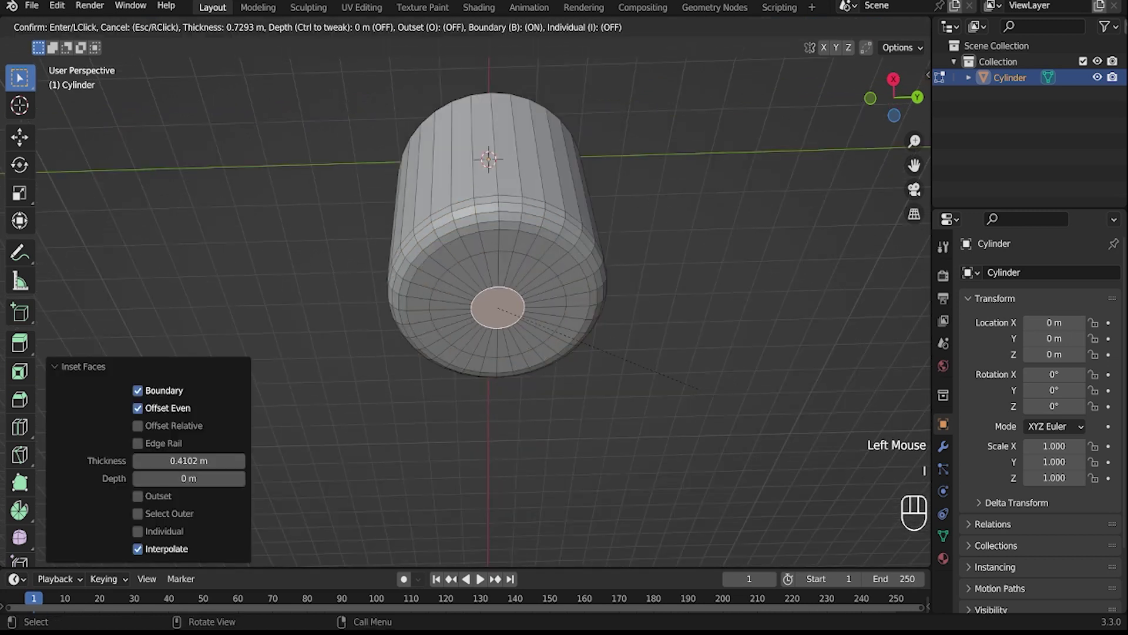
left_click(696, 388)
Step: Push the innermost bottom face upward along Z to form a concave base
key("g")
key("z")
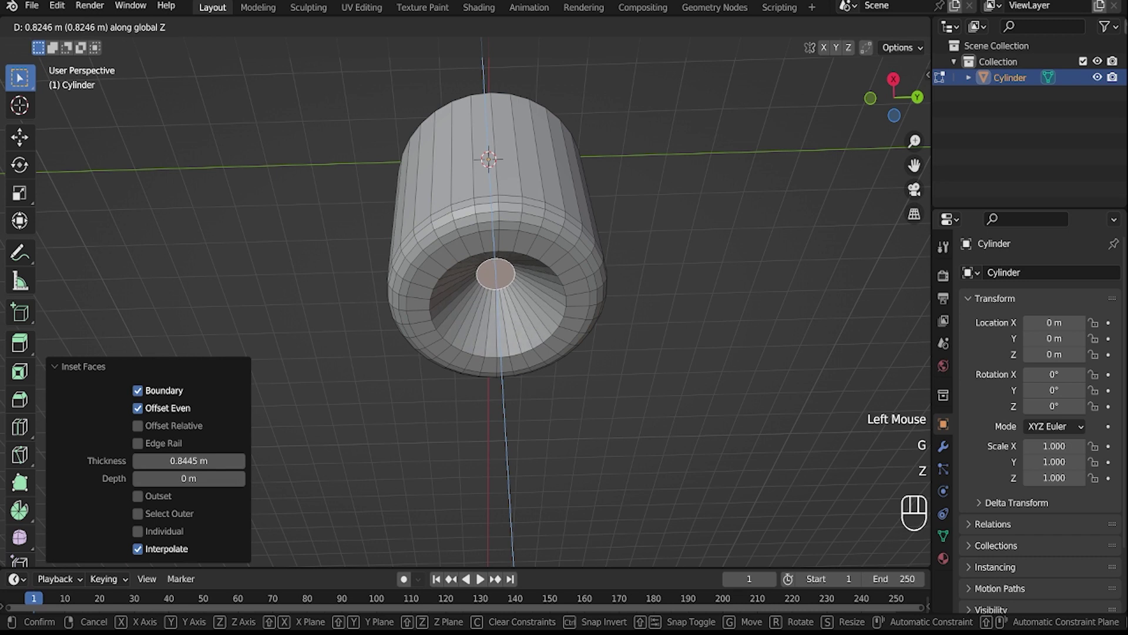
left_click(593, 330)
Step: Bevel the edge loop between the bottle's shoulder and body by about 0.26 m with 4 segments
middle_click_drag(594, 329, 592, 373)
scroll(591, 347, "down", 2)
middle_click_drag(593, 294, 602, 390)
key("2")
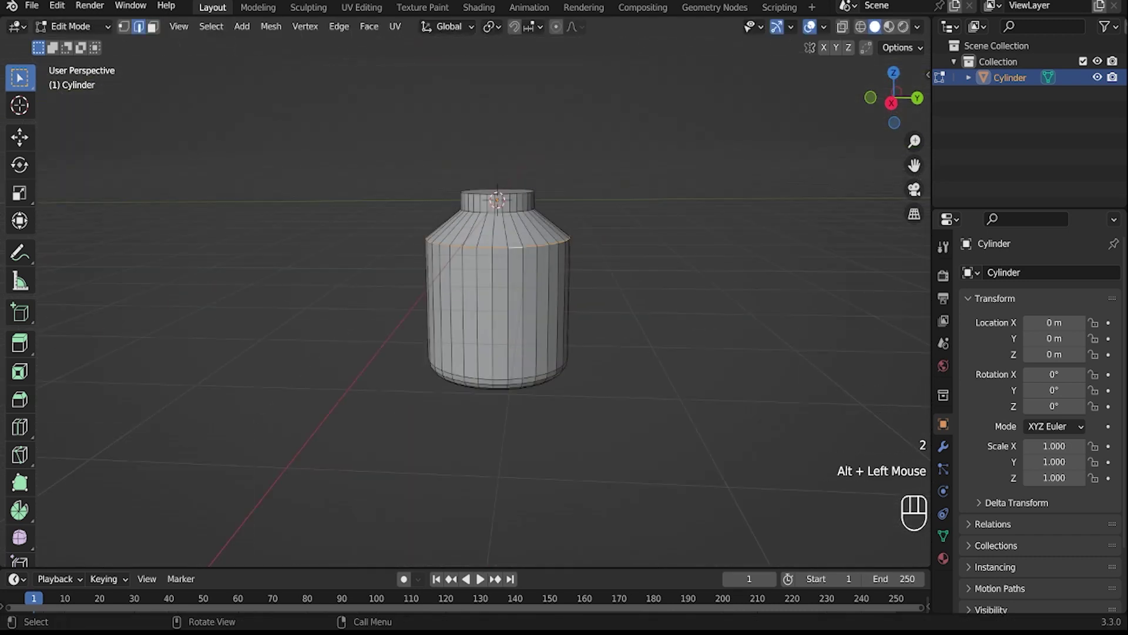
middle_click_drag(587, 282, 587, 305)
scroll(587, 305, "up", 2)
key("ctrl+b")
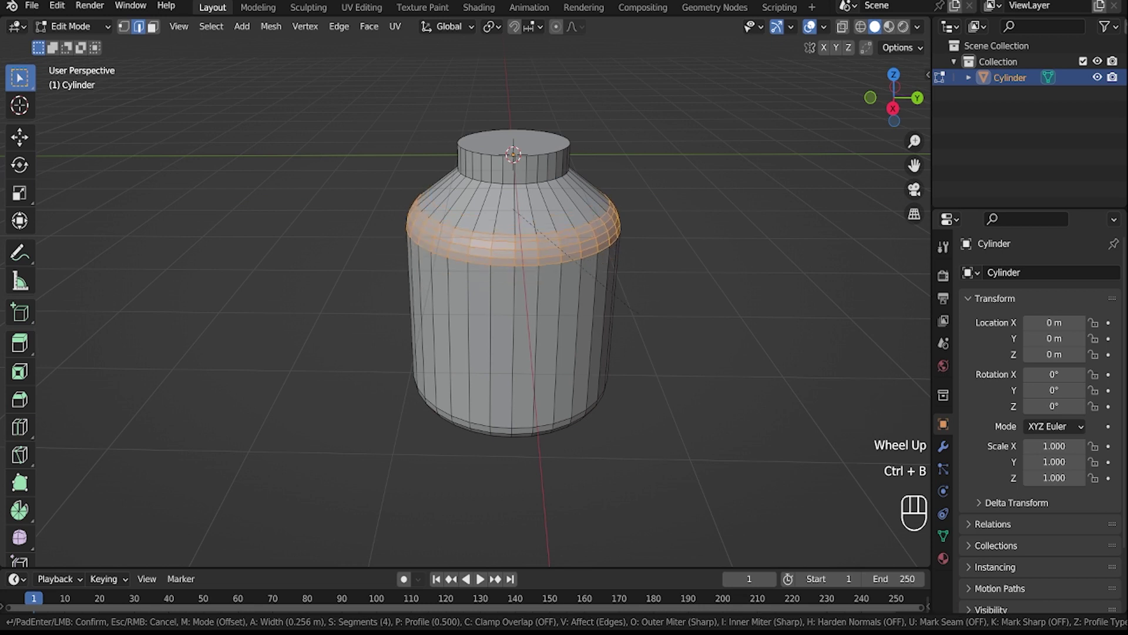
left_click(632, 312)
Step: Bevel the edge loop at the base of the bottle's neck by about 0.08 m with 4 segments
left_click(541, 178, "alt")
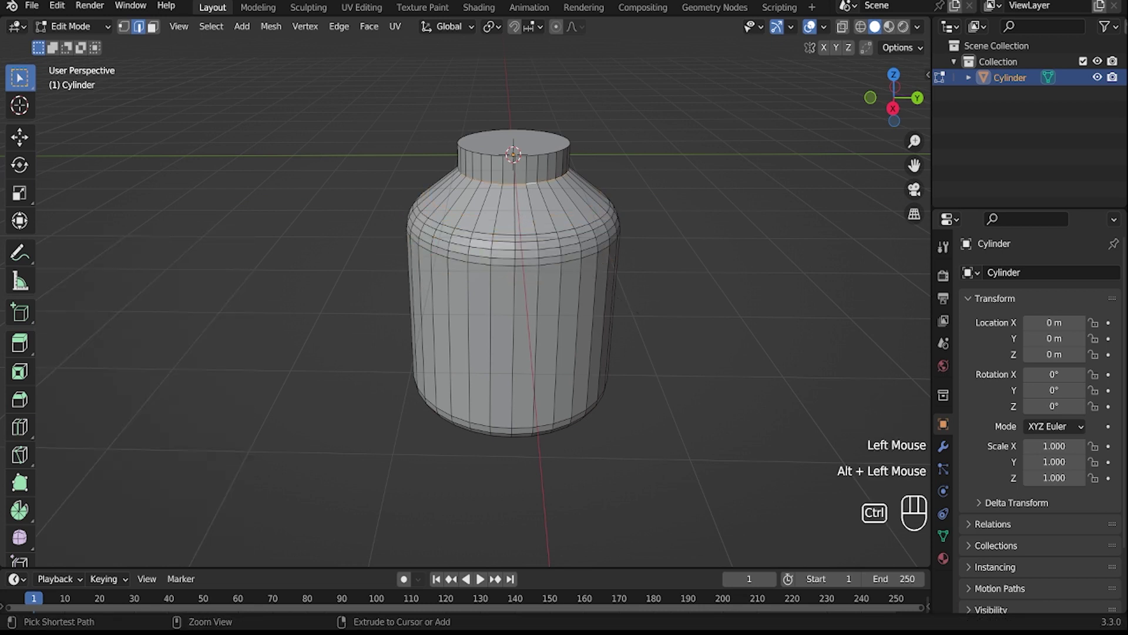
key("ctrl+b")
left_click(568, 227)
Step: Add two loop cuts around the bottle's neck and bevel them by about 0.027 m with 1 segment
middle_click_drag(569, 227, 577, 300, "shift")
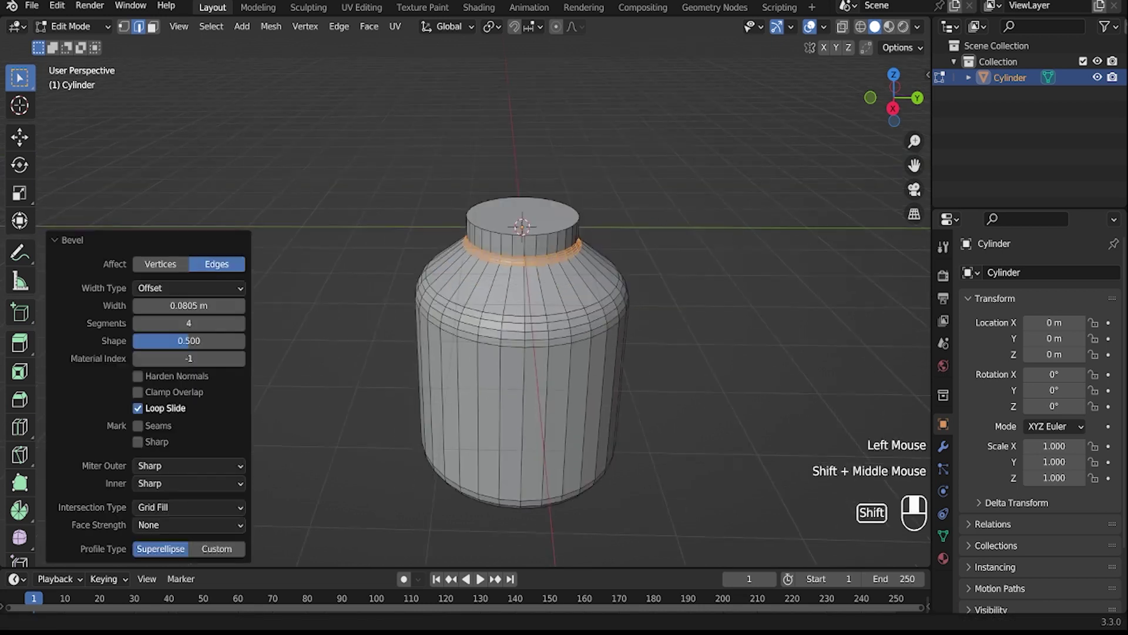
scroll(577, 300, "up", 2)
key("ctrl+r")
scroll(558, 212, "up", 1)
left_click(558, 212)
right_click(558, 211)
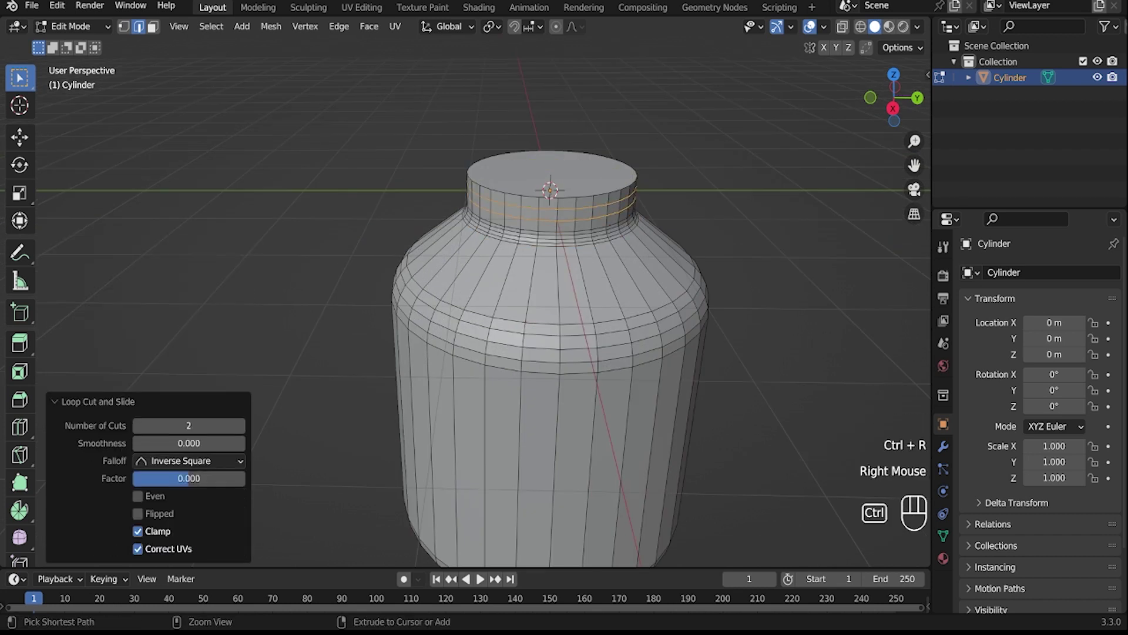
key("ctrl+b")
scroll(553, 191, "down", 1)
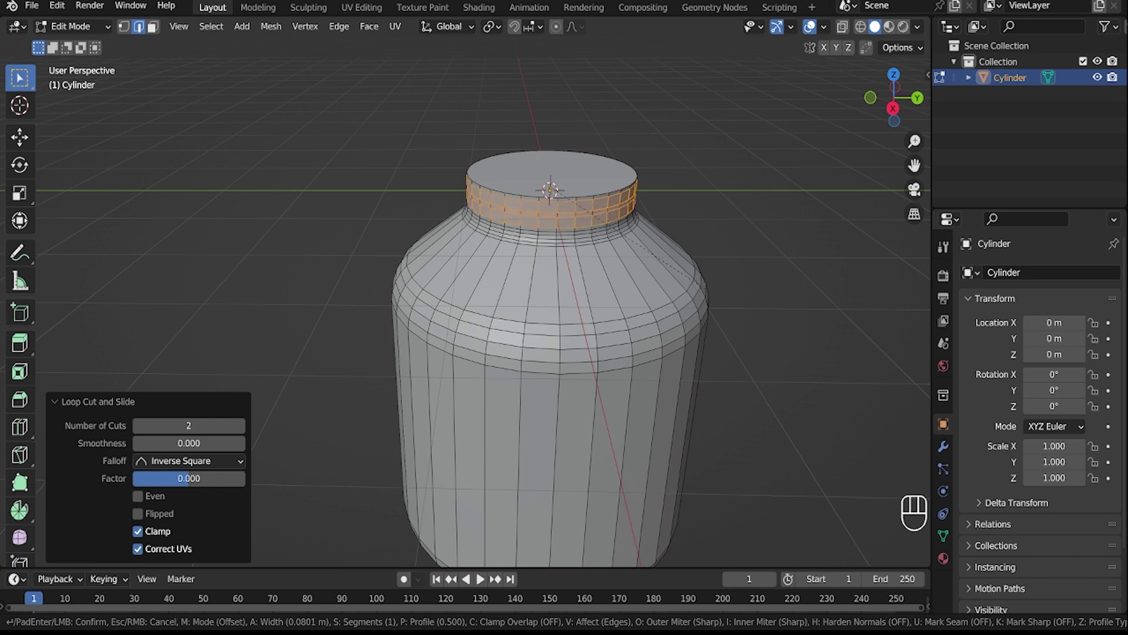
left_click(690, 302)
Step: Extrude the two beveled neck bands outward along their normals by about 0.05 m to form thread rings
key("alt+e")
left_click(691, 299)
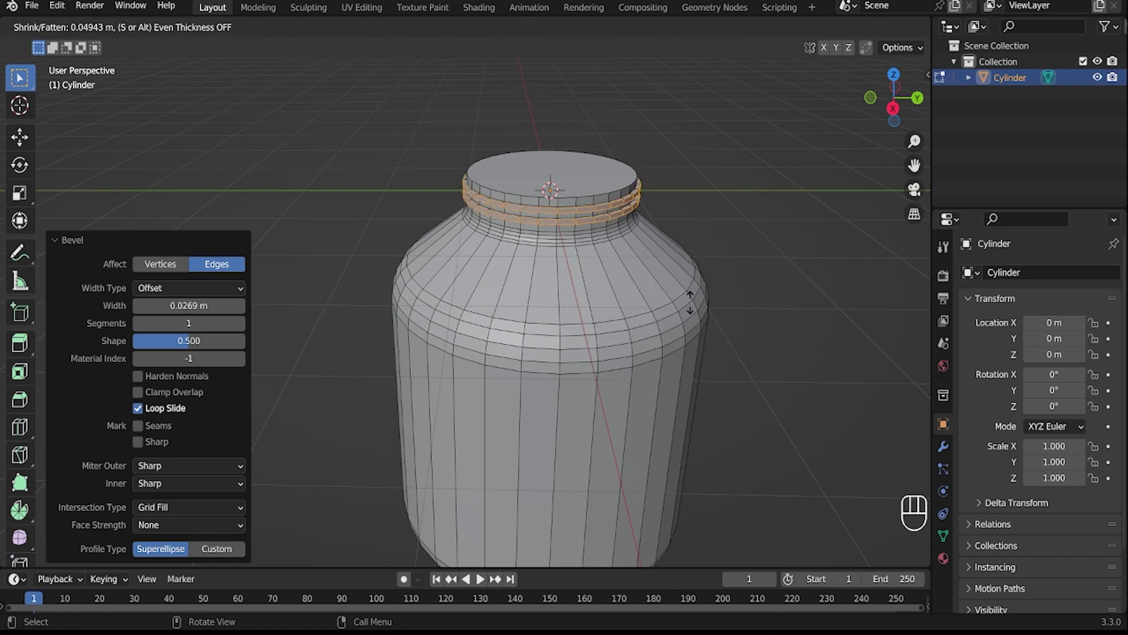
left_click(690, 302)
Step: Shade the bottle smooth and enable Auto Smooth at 30°
key("Tab")
right_click(579, 296)
left_click(579, 297)
left_click(943, 535)
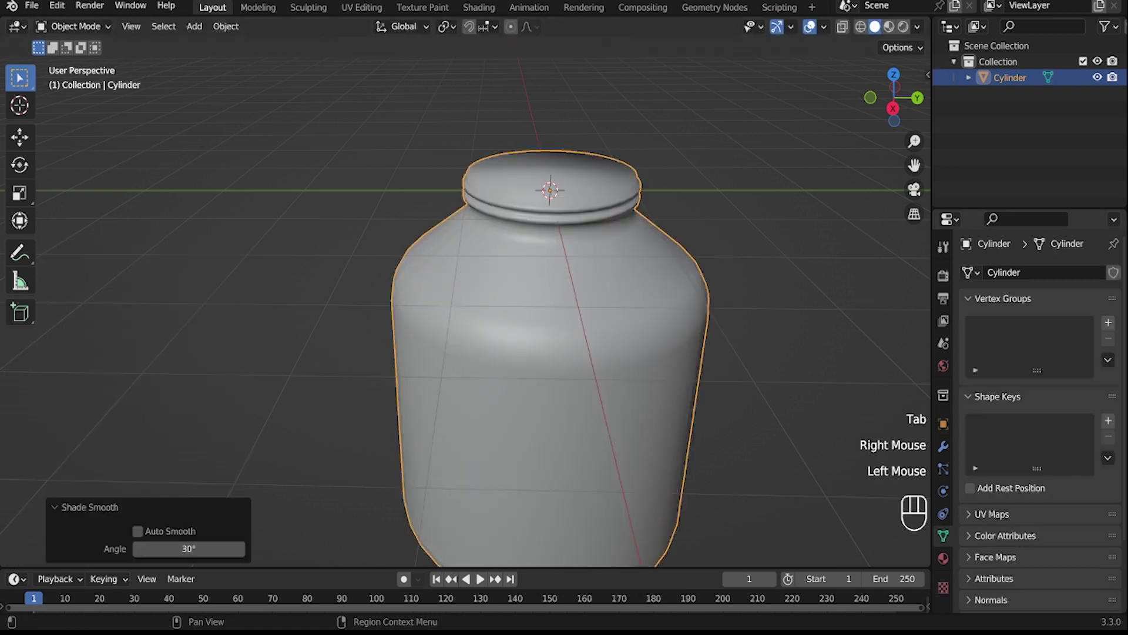
scroll(1037, 411, "down", 4)
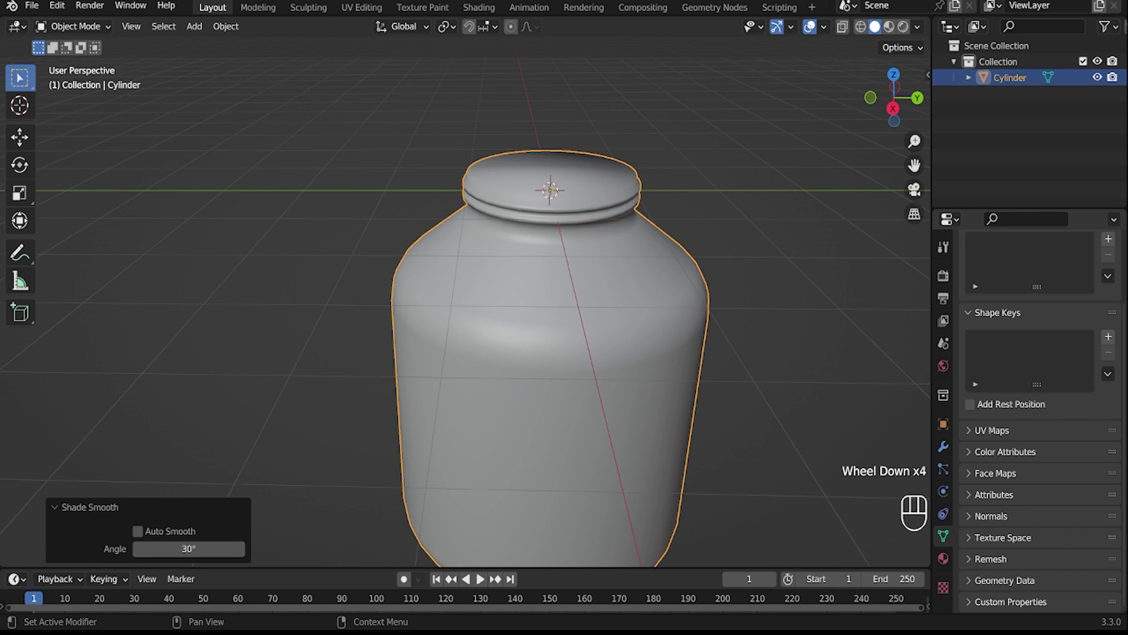
left_click(991, 516)
left_click(1027, 540)
Step: Inset the bottle's top face slightly and delete the inner face to open the mouth
key("Tab")
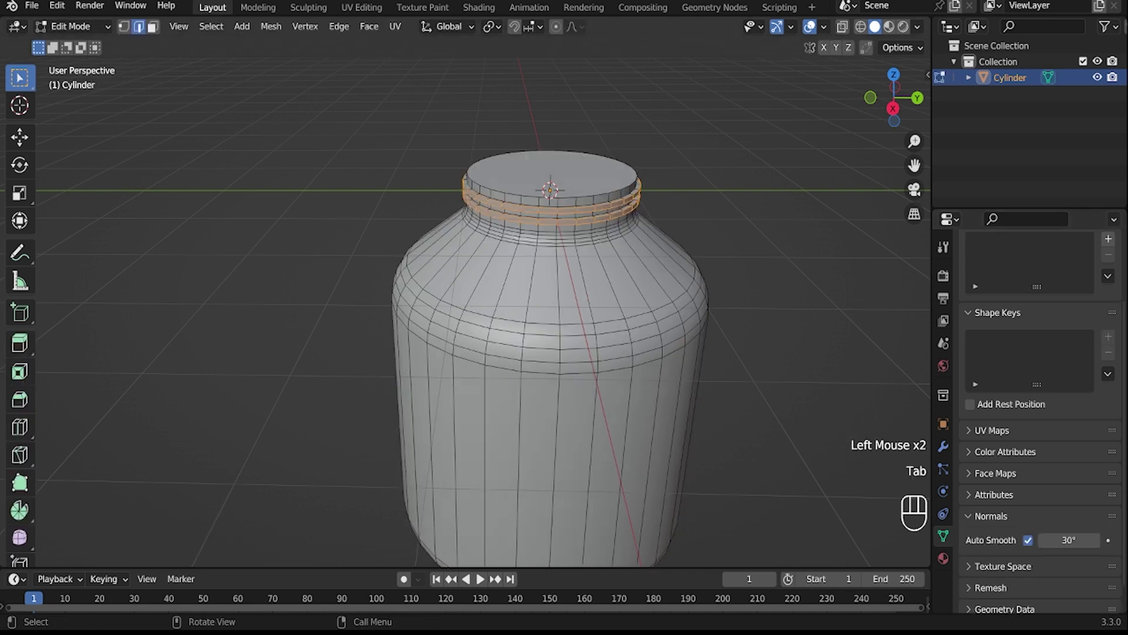
middle_click_drag(587, 212, 582, 259)
key("3")
left_click(573, 235)
key("i")
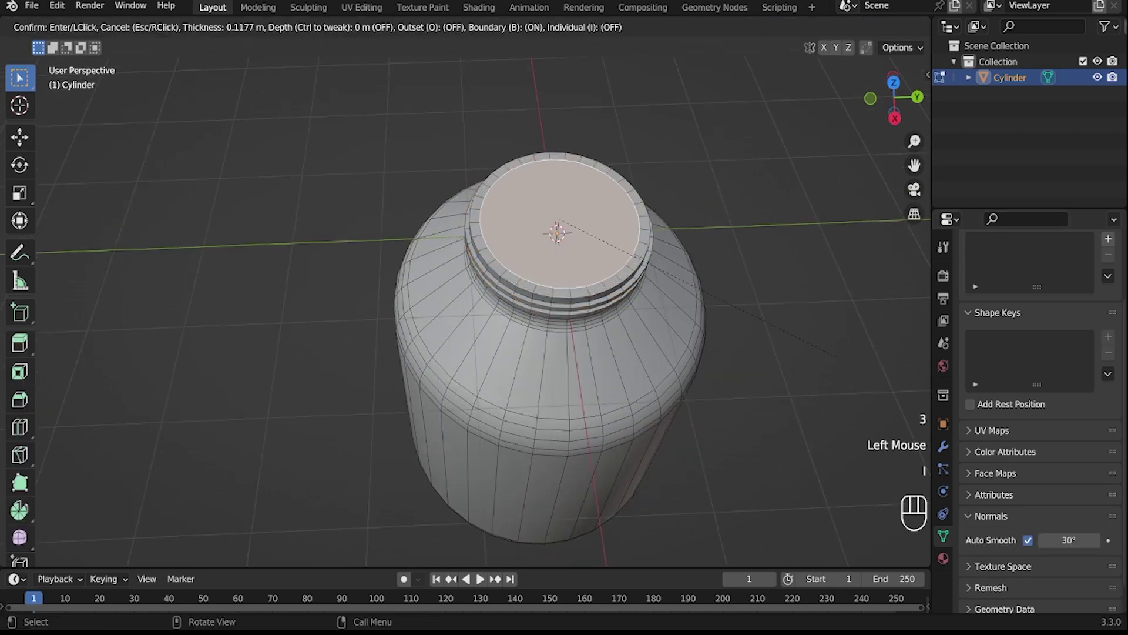
left_click(764, 360)
key("x")
left_click(753, 395)
Step: Add a set of evenly spaced horizontal loop cuts along the bottle's straight body
key("Tab")
middle_click_drag(754, 395, 753, 282)
scroll(546, 352, "down", 2)
key("Tab")
key("ctrl+r")
scroll(511, 353, "up", 7)
left_click(538, 365)
right_click(537, 364)
Step: Scale the body's middle edge loop by about 1.089 with smooth proportional editing of size about 2.14
left_click(537, 364, "alt")
key("o")
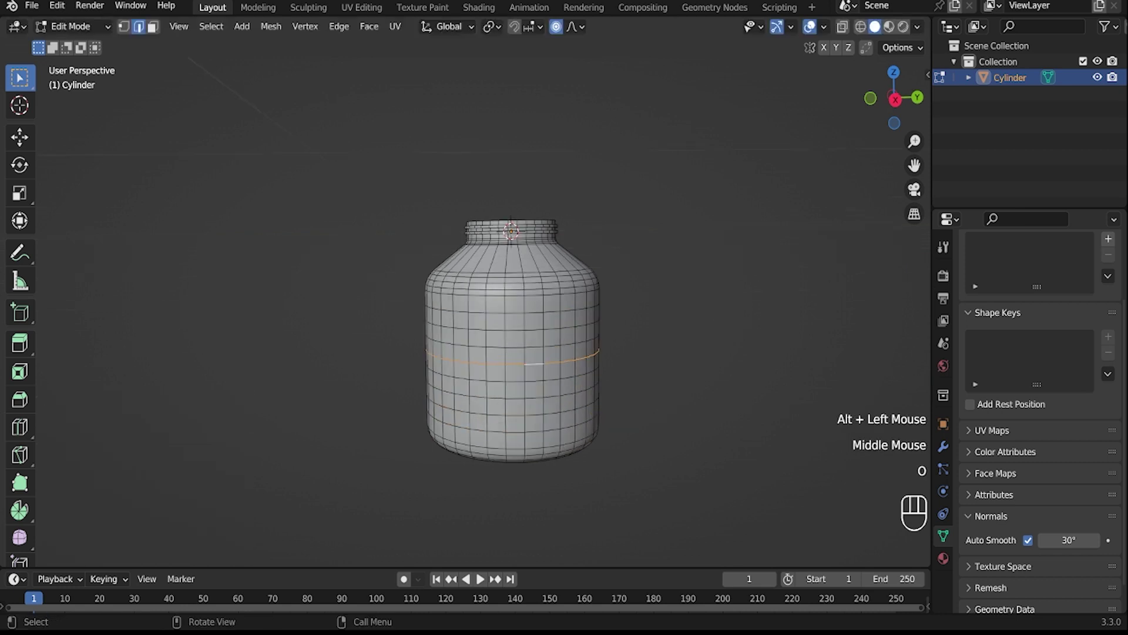
key("s")
scroll(588, 408, "down", 2)
scroll(587, 410, "down", 2)
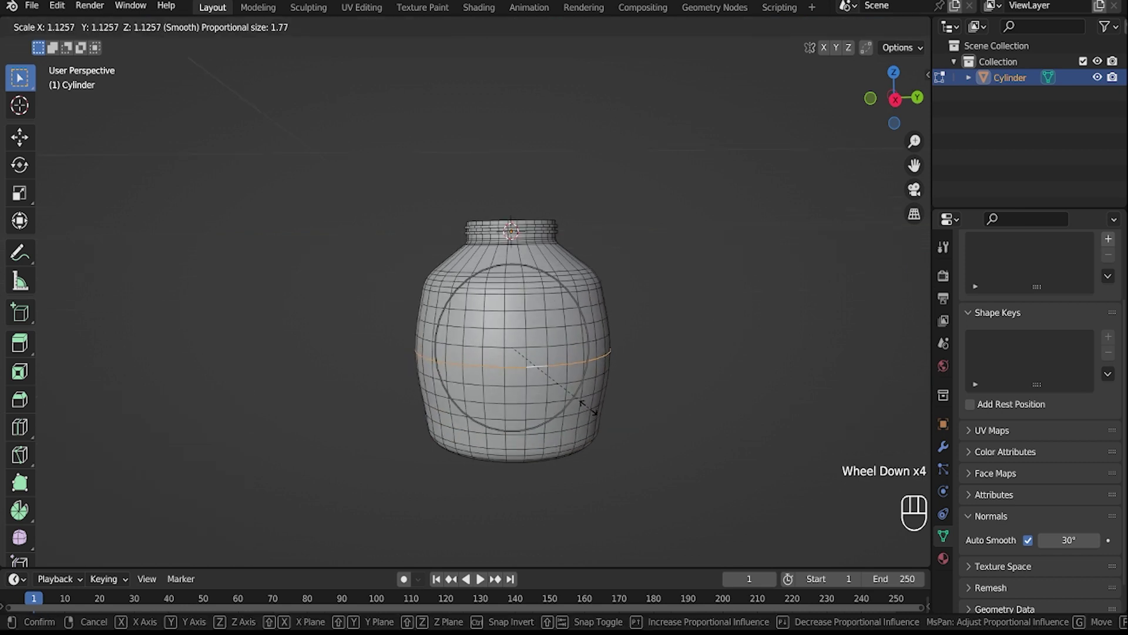
scroll(585, 406, "down", 2)
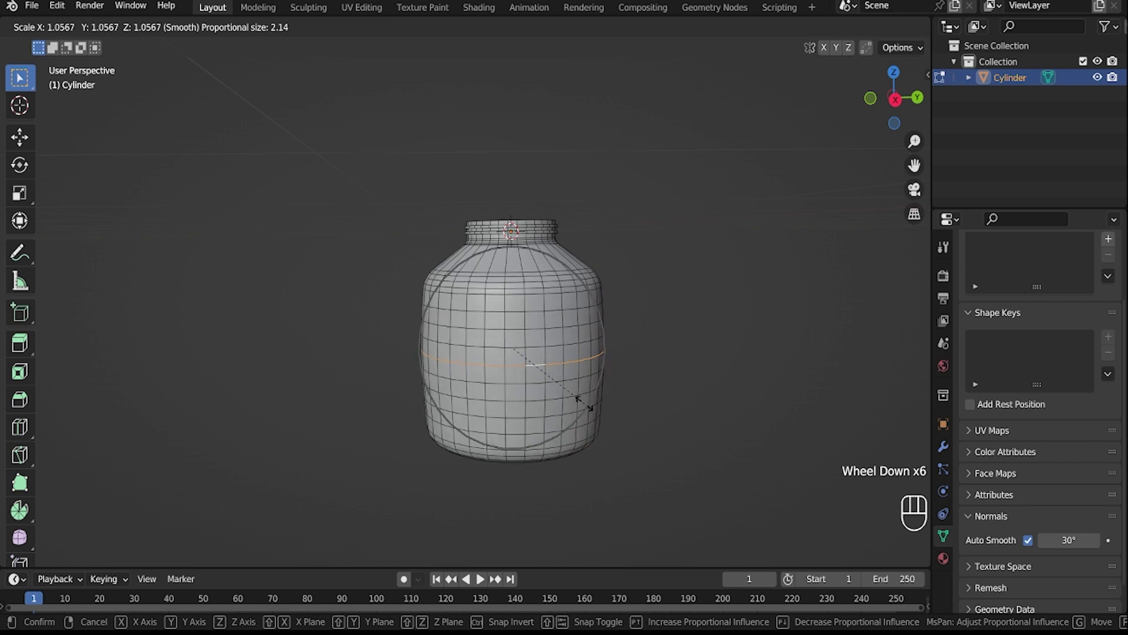
left_click(579, 404)
Step: Add a Solidify modifier with 0.09 m thickness to the bottle and apply it
middle_click_drag(579, 405, 582, 447)
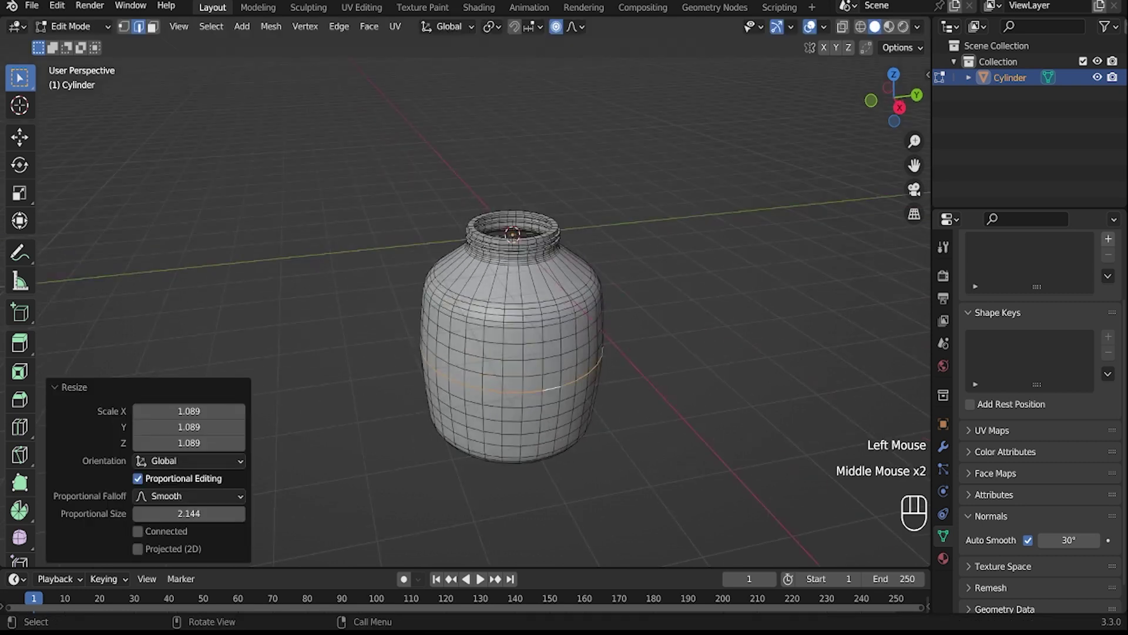
key("Tab")
left_click(943, 446)
left_click(1039, 272)
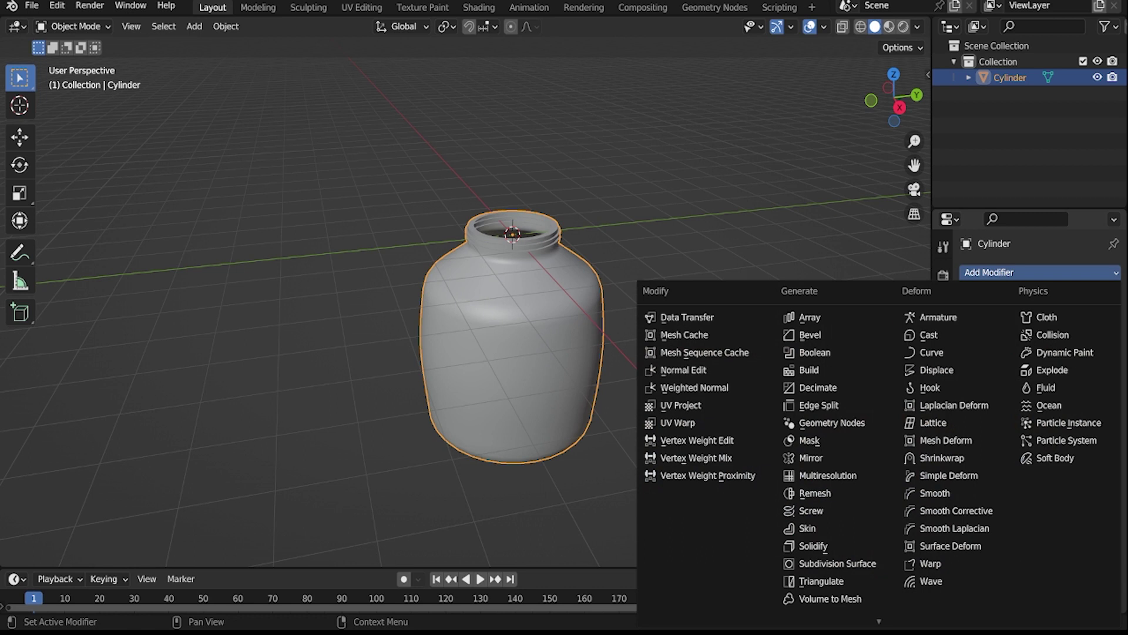
left_click(813, 545)
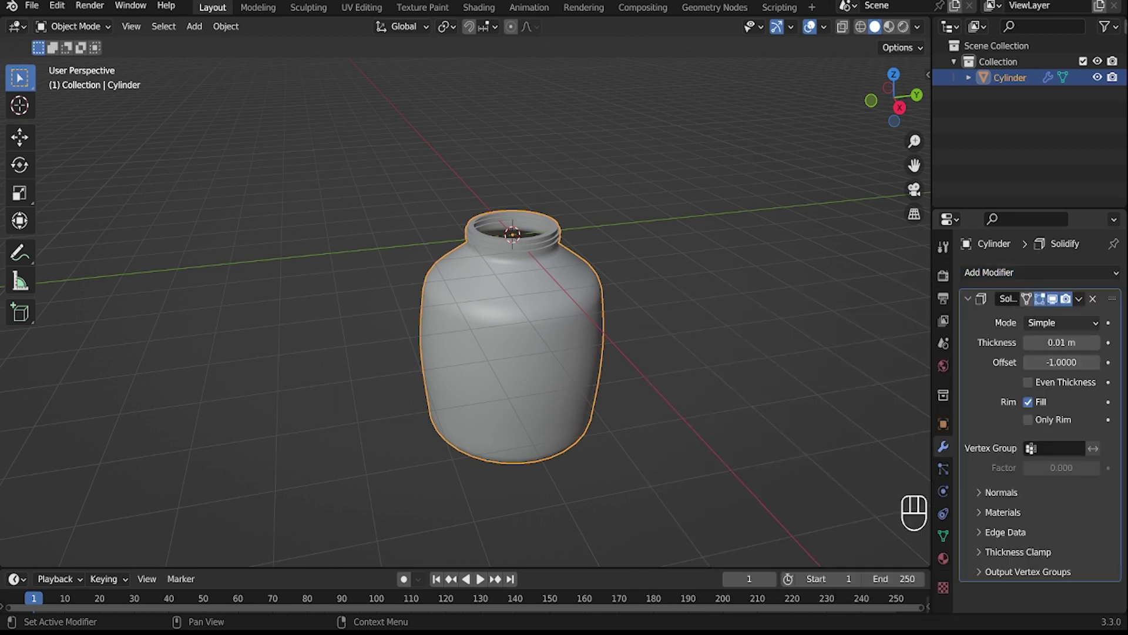
left_click(1096, 342)
left_click(1095, 342)
left_click(1096, 342)
left_click(1095, 342)
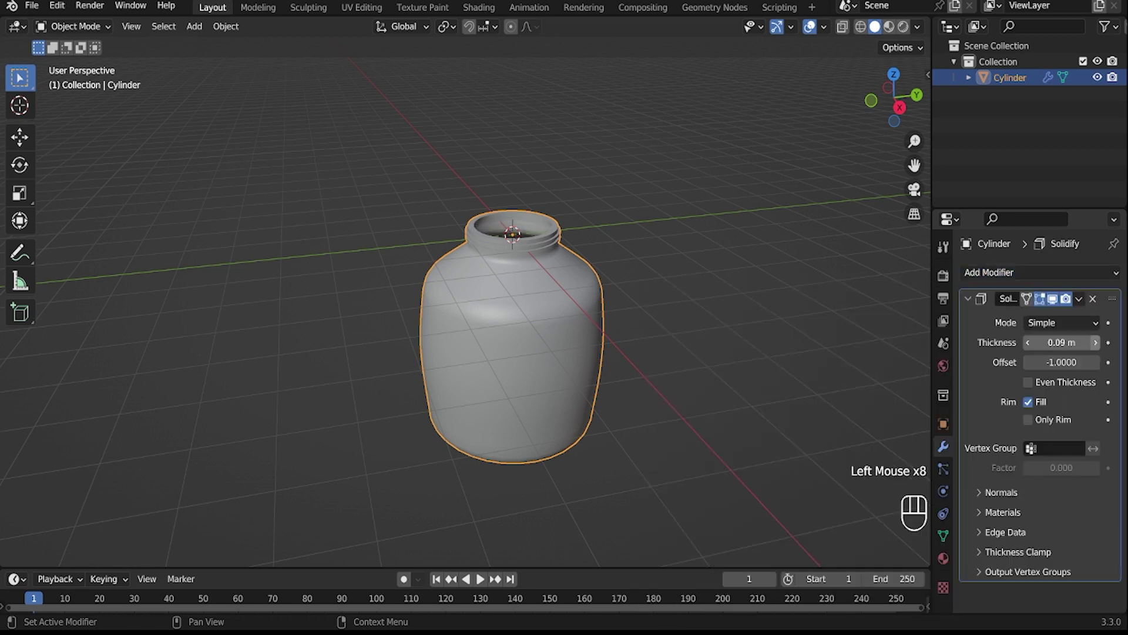
left_click(1079, 298)
left_click(1011, 317)
Step: Rotate the bottle about 126° around the X axis so its mouth tilts downward
scroll(675, 358, "down", 2)
middle_click_drag(676, 359, 627, 363)
key("r")
key("x")
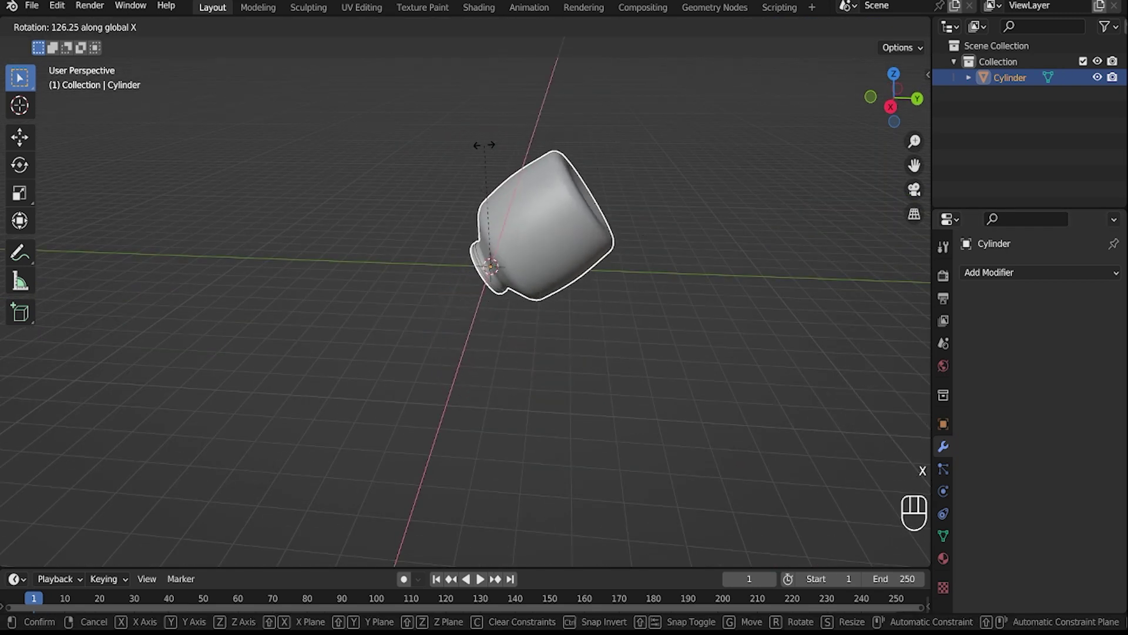
left_click(481, 143)
Step: Raise the tilted bottle about 6.03 m along Z
middle_click_drag(488, 177, 489, 157)
key("g")
key("z")
left_click(500, 88)
Step: Add a UV sphere of 1 m radius and move it about 1.86 m in Y and 7.36 m in Z, inside the bottle
middle_click_drag(500, 89, 391, 146)
middle_click_drag(470, 293, 523, 365)
scroll(511, 359, "up", 2)
key("shift+a")
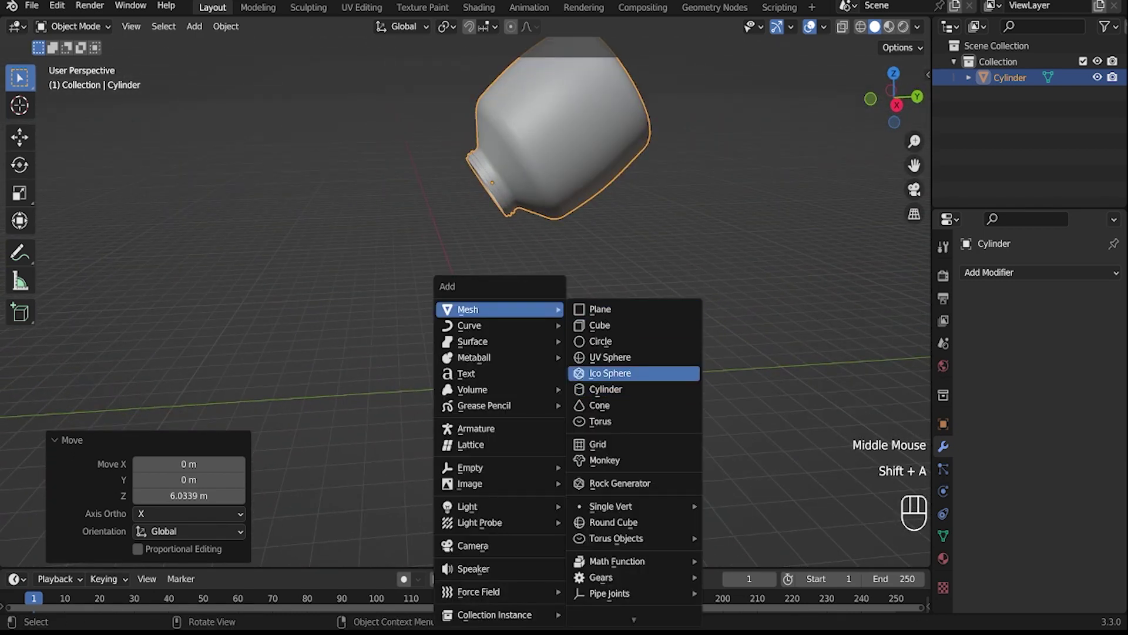
left_click(611, 357)
left_click(896, 104)
scroll(481, 294, "down", 1)
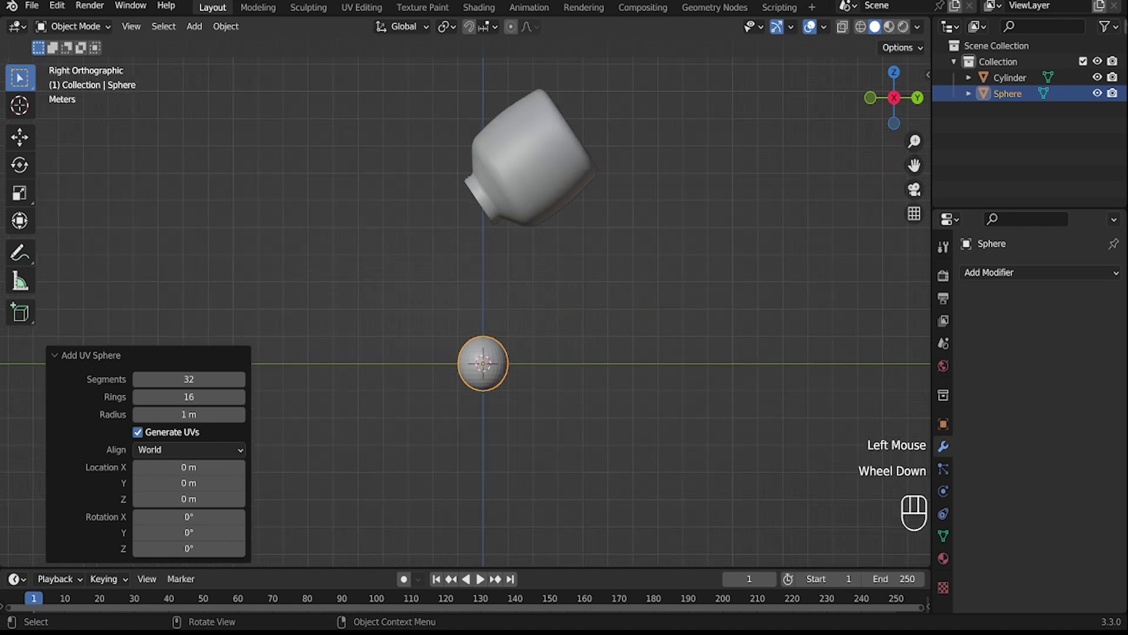
key("g")
left_click(530, 163)
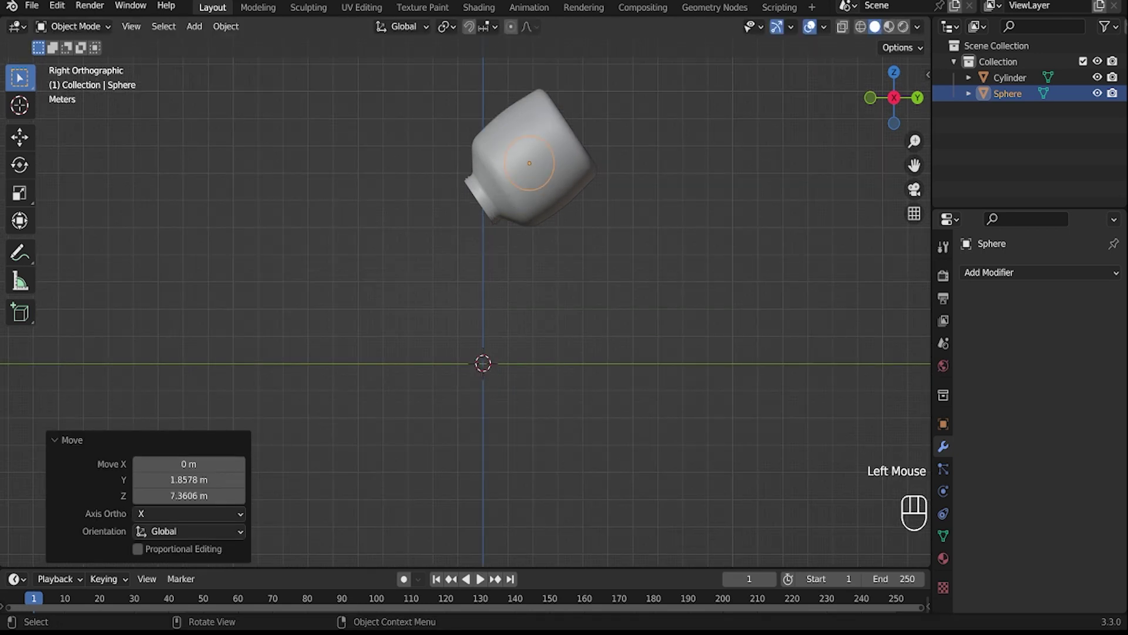
Step: Lower the bottle and the sphere together by about 1.5 m along Z
left_click(547, 189, "shift")
key("g")
key("z")
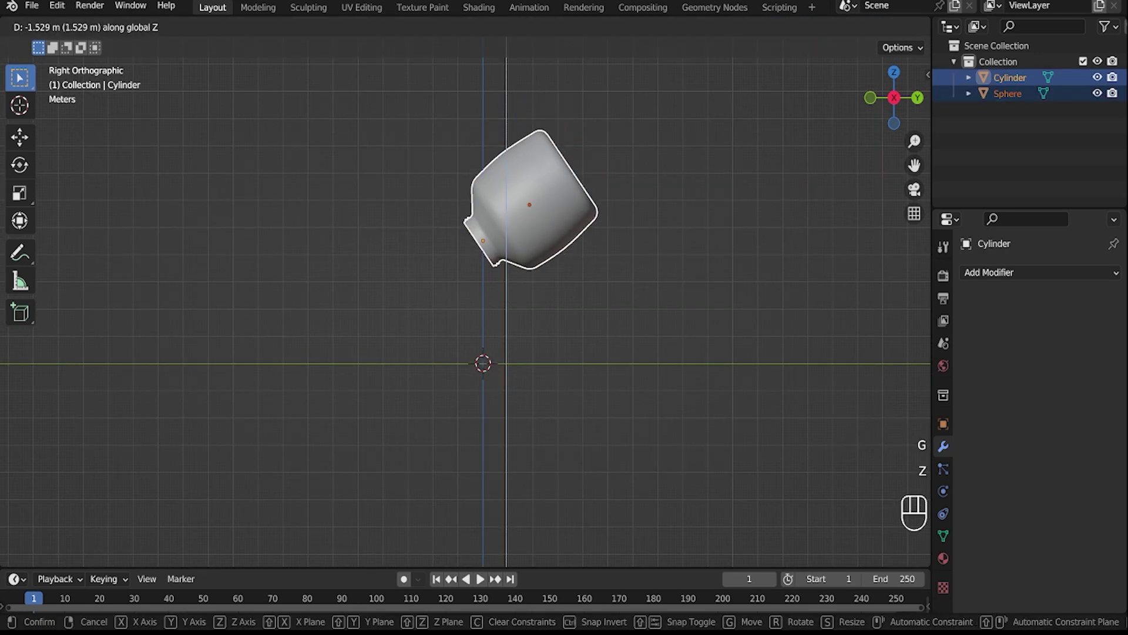
left_click(532, 205)
Step: Apply the Quick Liquid effect to the sphere alone
left_click(1007, 94)
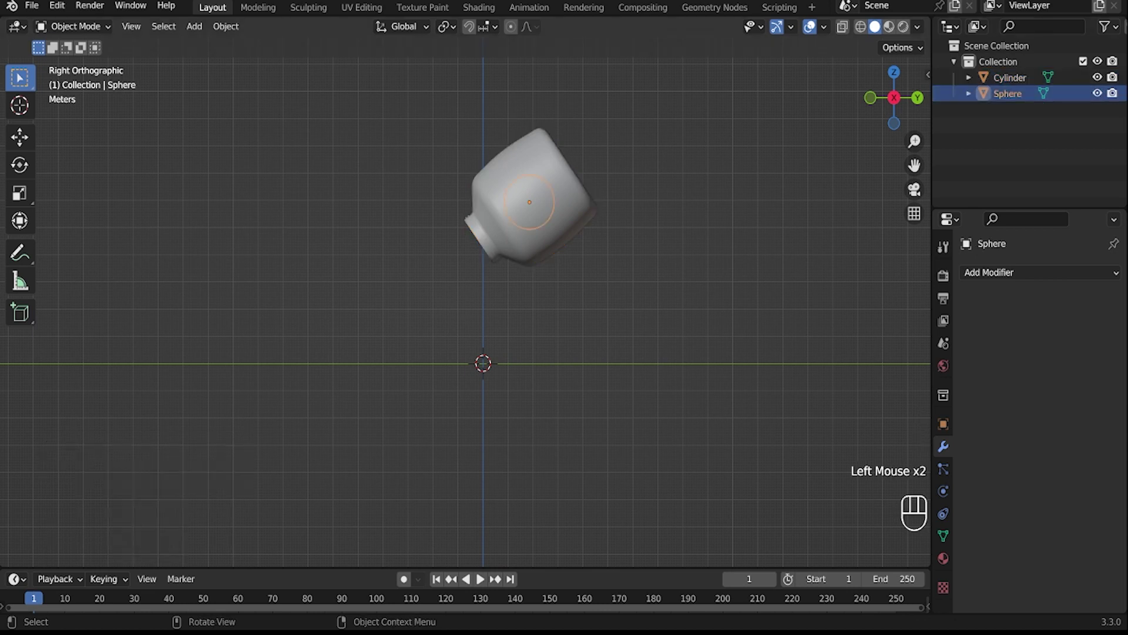
left_click(225, 26)
mouse_move(276, 471)
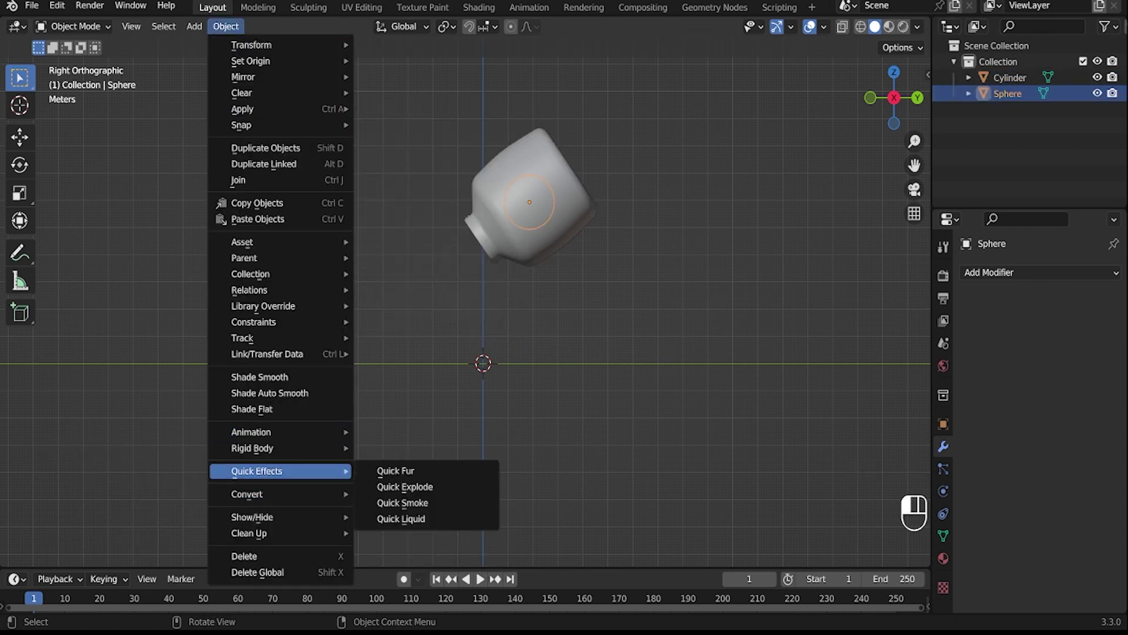
left_click(401, 519)
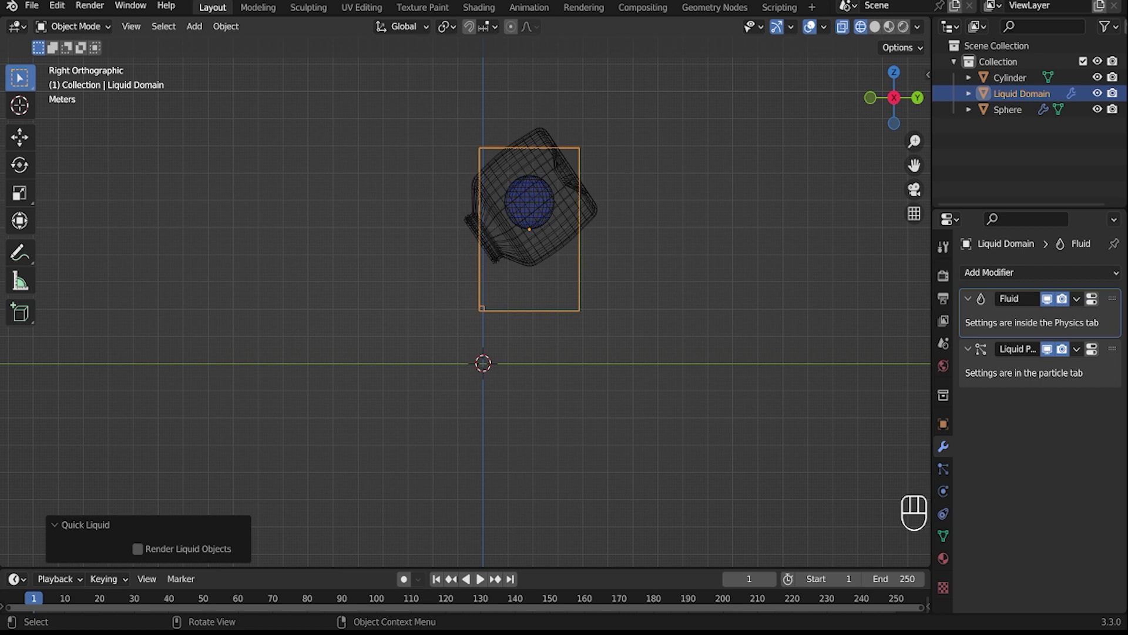
Step: Enlarge the liquid domain by about 1.85 and again by about 1.11, shifting it about -2.08 m along Y
key("s")
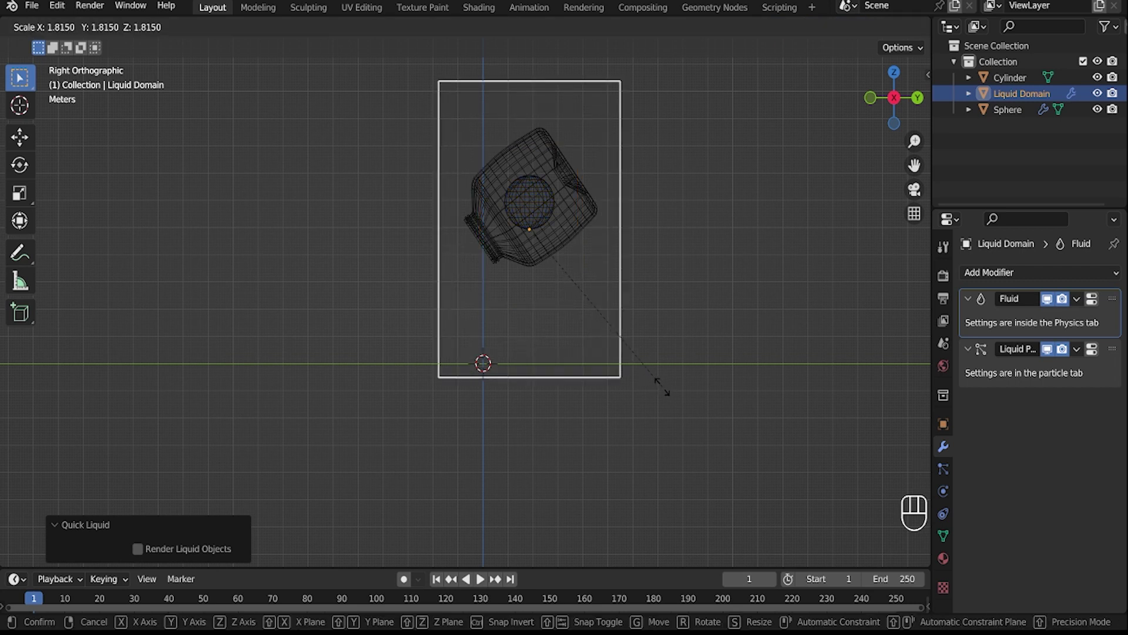
left_click(664, 389)
key("g")
key("y")
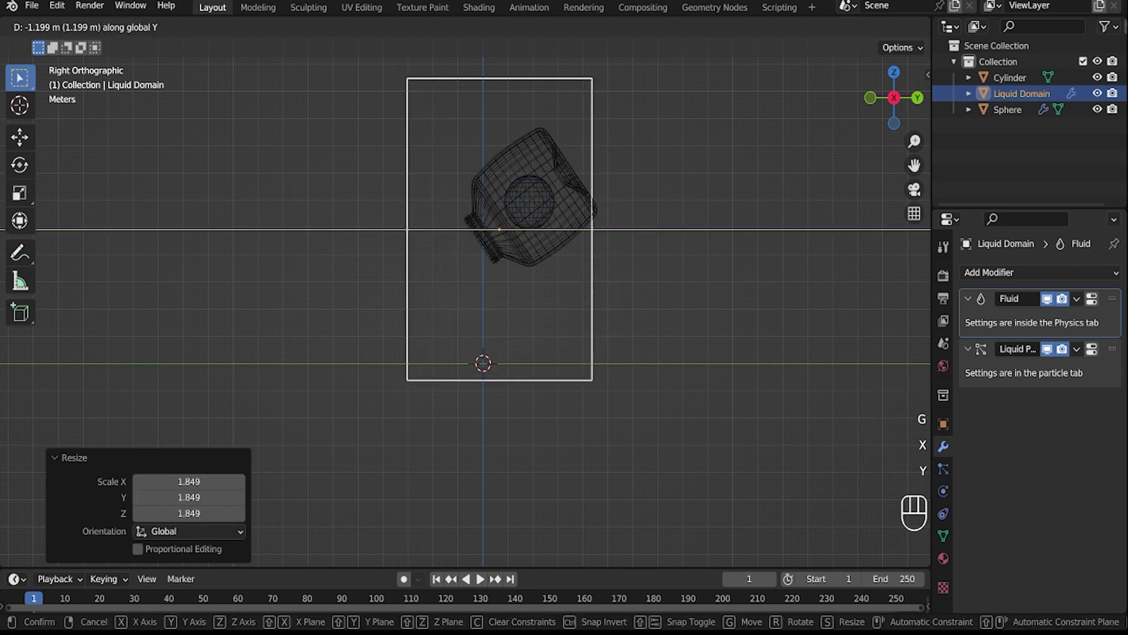
left_click(617, 394)
key("s")
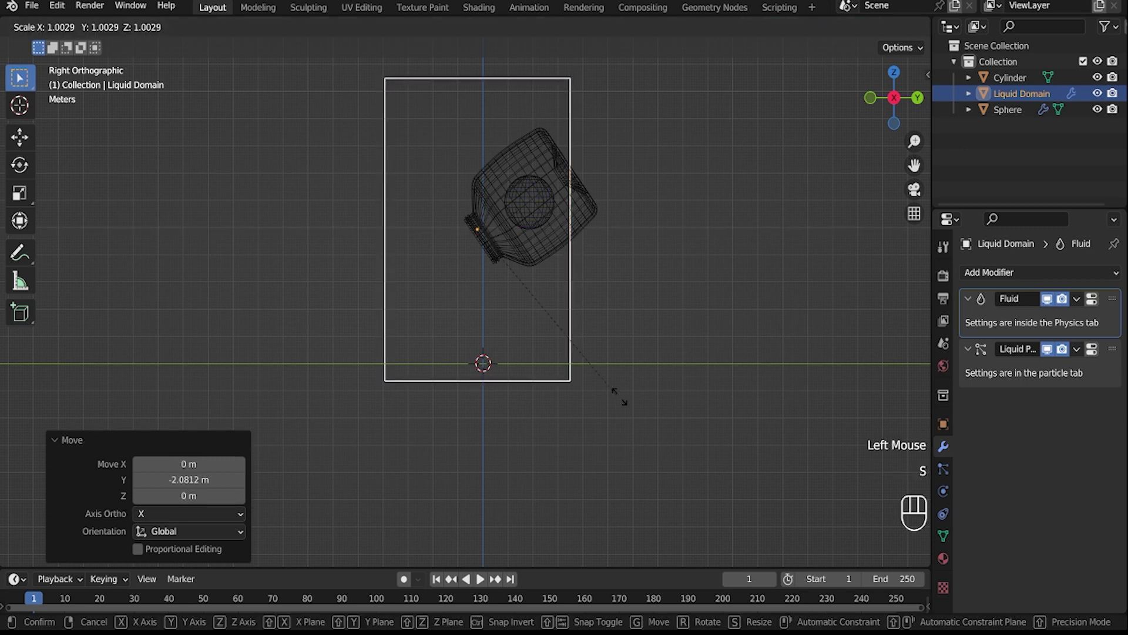
left_click(638, 407)
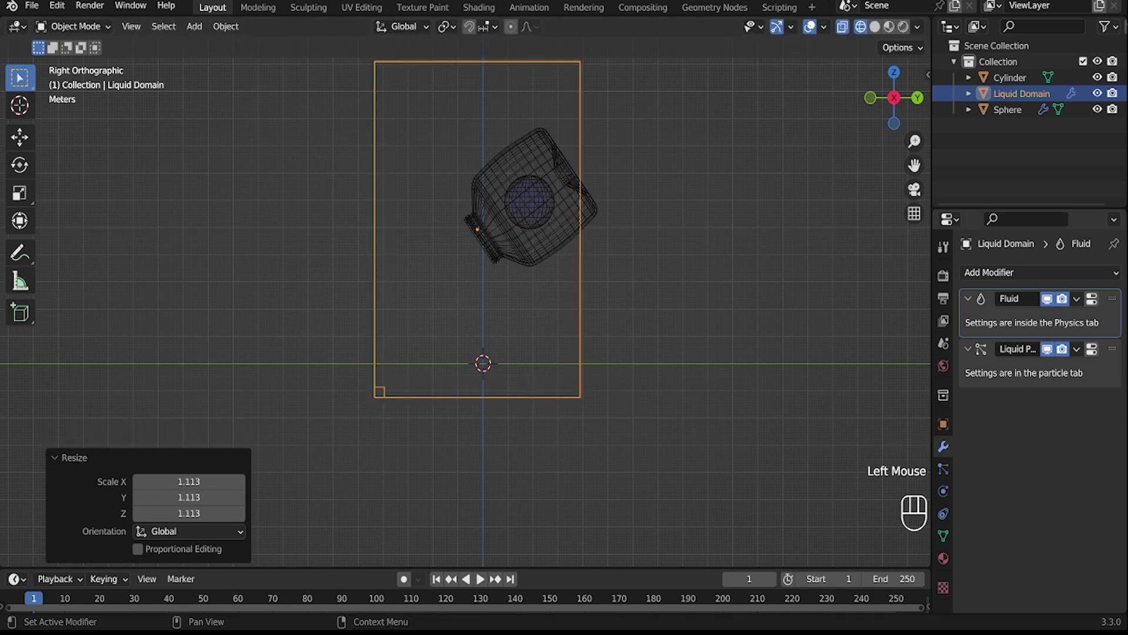
Step: In solid shading, set the liquid domain's fluid resolution to 55 and enable Mesh generation
left_click(875, 27)
middle_click_drag(705, 176, 720, 206)
left_click(943, 491)
scroll(1022, 447, "down", 1)
scroll(1061, 437, "down", 1)
left_click(1061, 437)
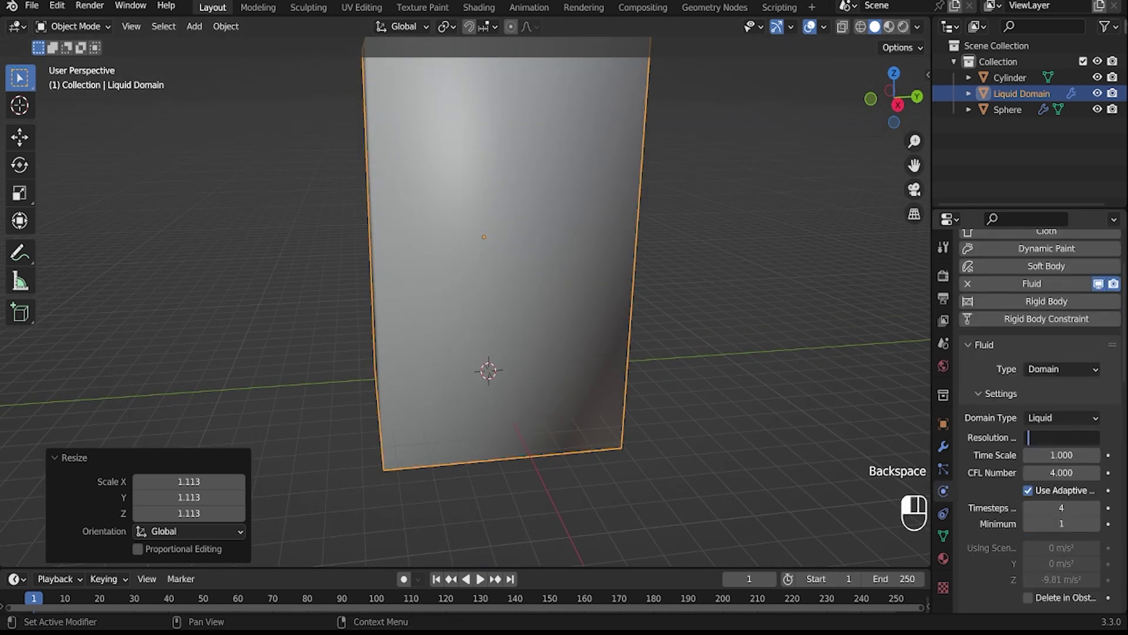
scroll(1046, 420, "down", 17)
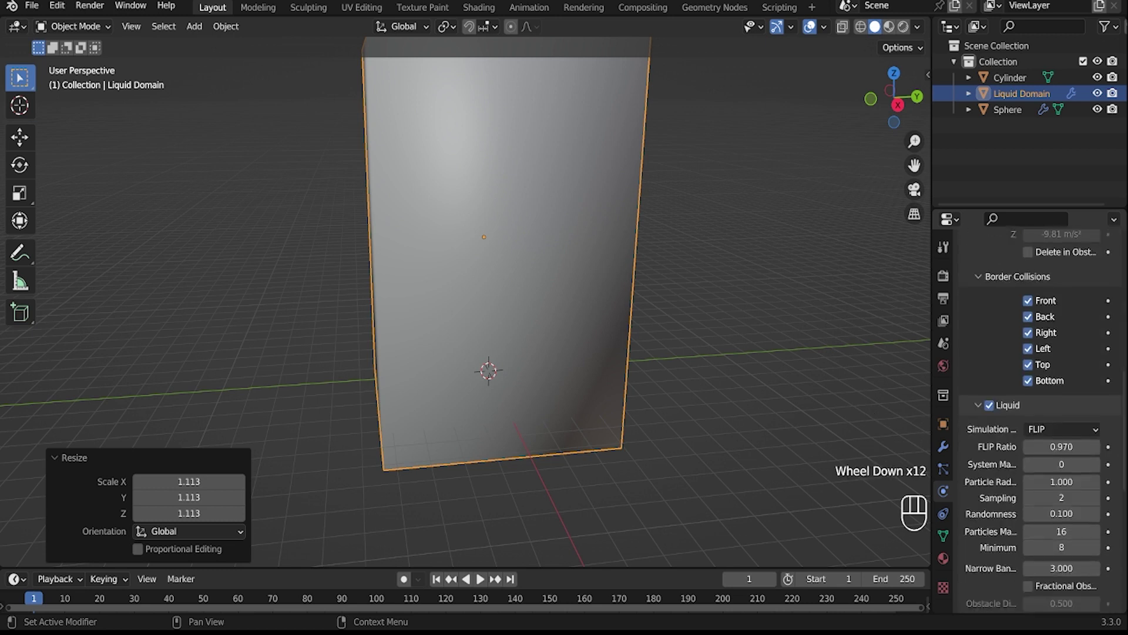
left_click(989, 565)
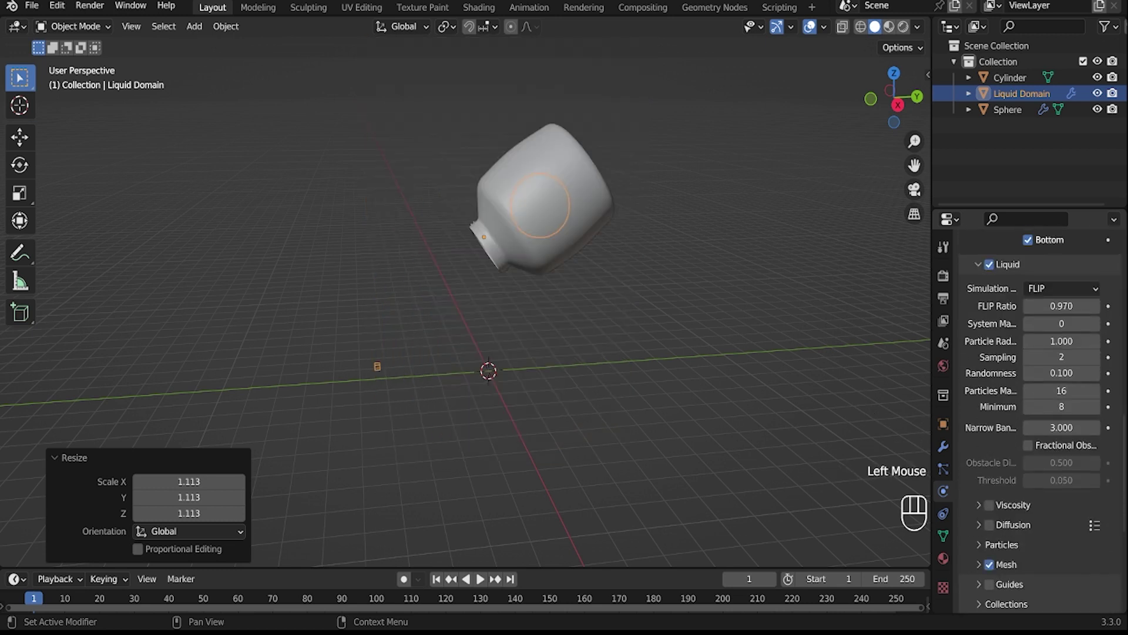
Step: Add Fluid physics to the bottle as a collision Effector with Is Planar enabled
left_click(1007, 110)
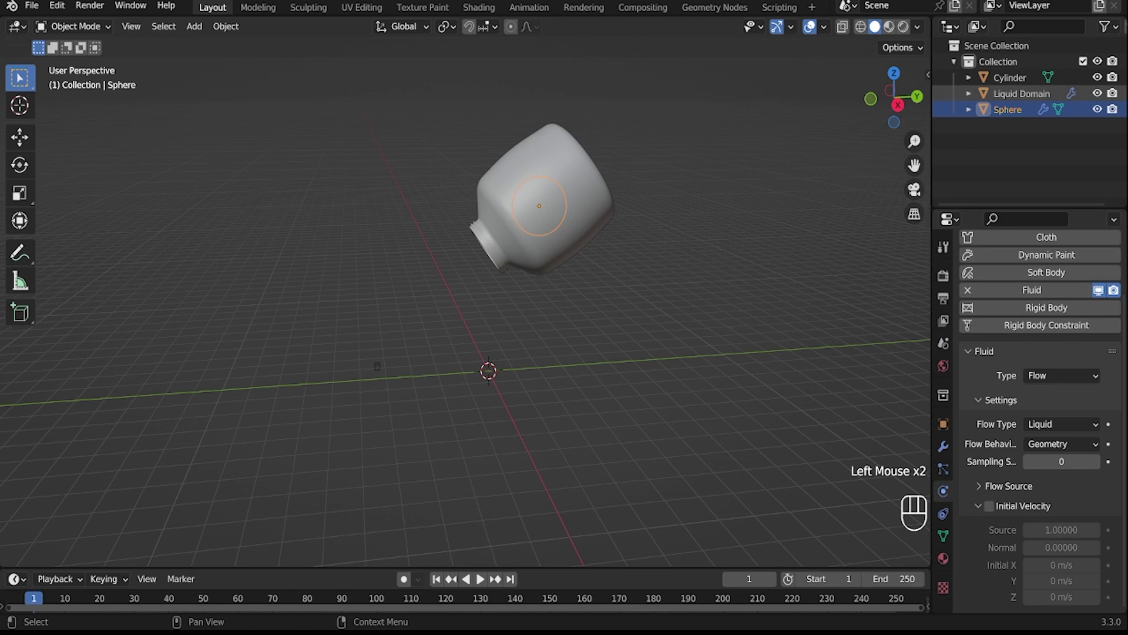
left_click(1009, 78)
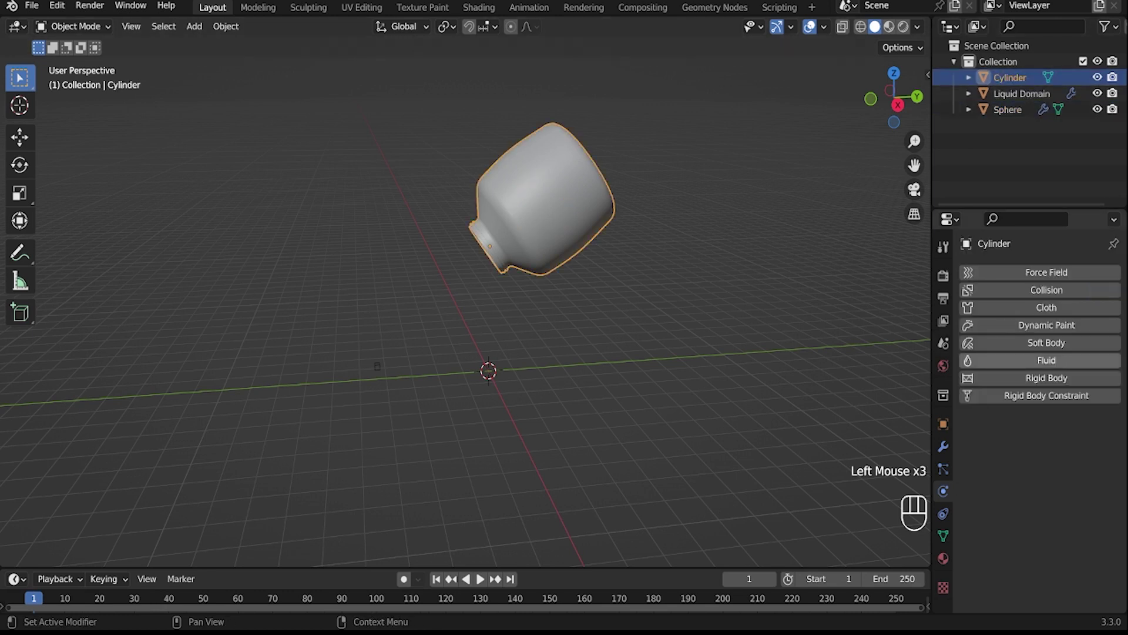
left_click(1047, 360)
left_click(1062, 445)
left_click(1062, 516)
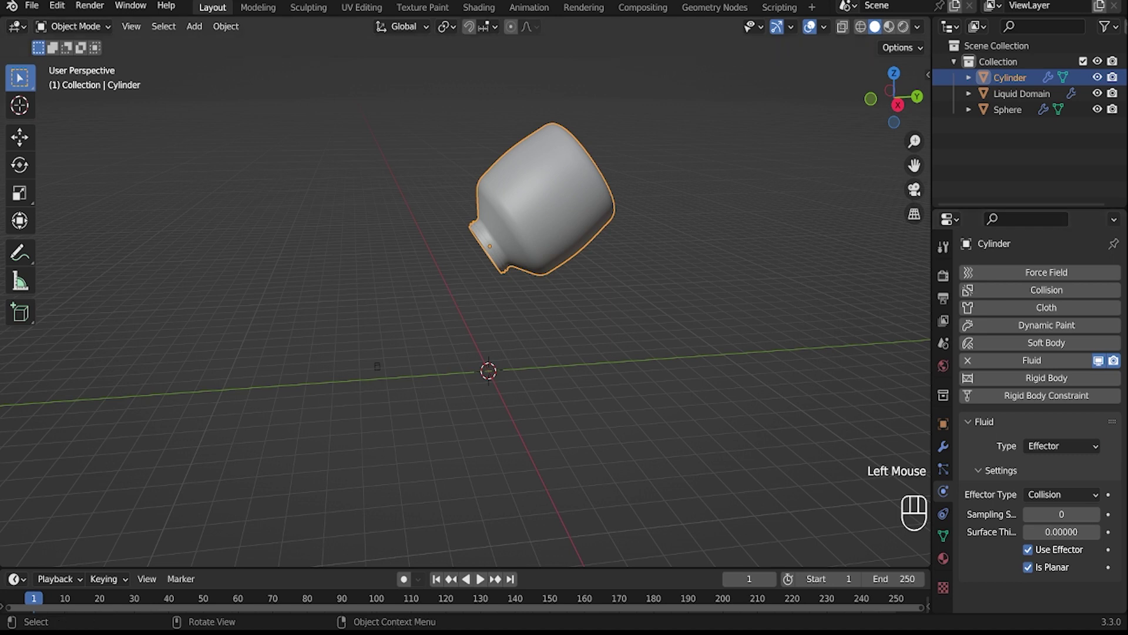
Step: Add a 2 m plane at the origin under the bottle and scale it up by about 10.58, then a bit more
key("shift+a")
mouse_move(479, 307)
left_click(587, 307)
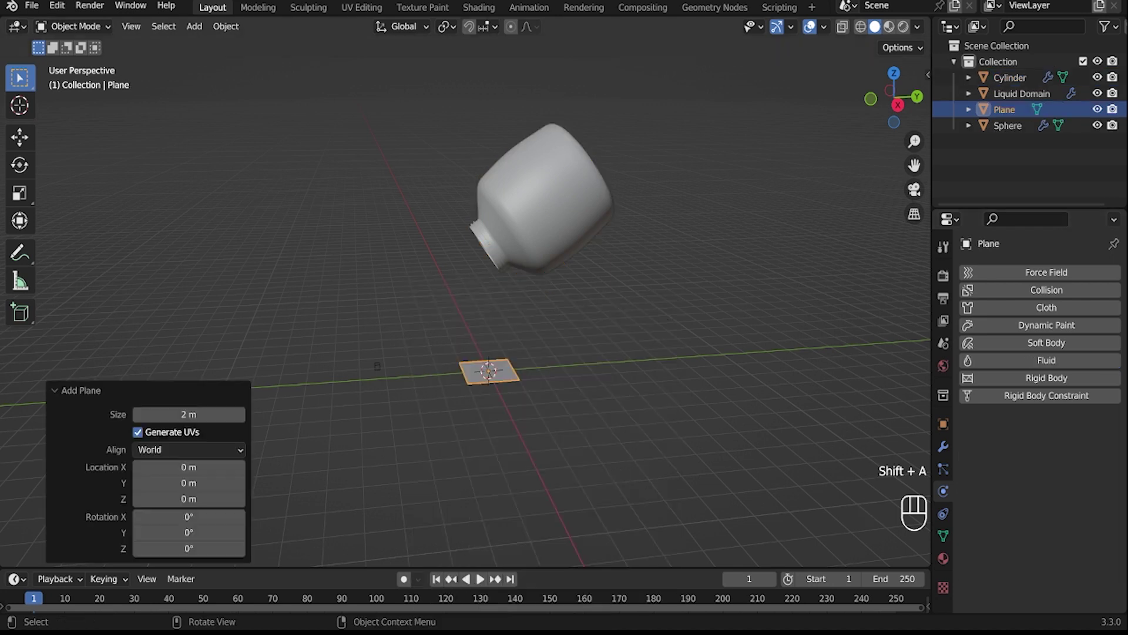
key("s")
left_click(699, 544)
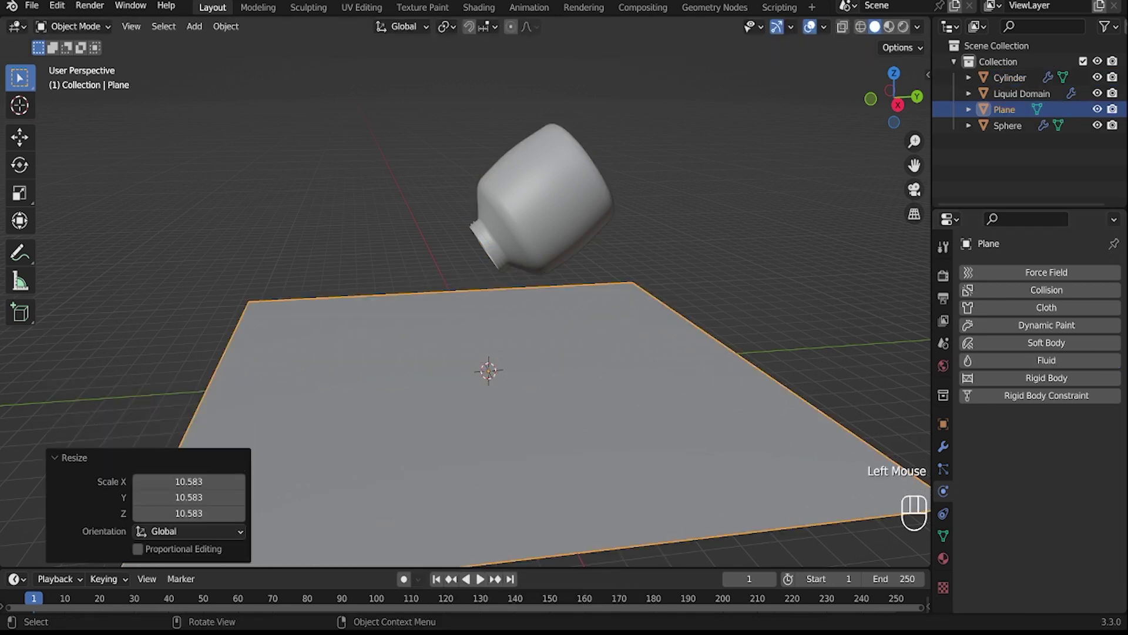
key("s")
left_click(556, 433)
Step: Extrude the plane's rear edge straight up along Z to form a backdrop wall behind the bottle
key("Tab")
left_click(406, 274)
key("e")
key("z")
left_click(406, 47)
Step: Bevel the edge between the floor and the backdrop wall with 4 segments and shade the backdrop smooth
left_click(432, 273)
key("ctrl+b")
scroll(580, 442, "up", 2)
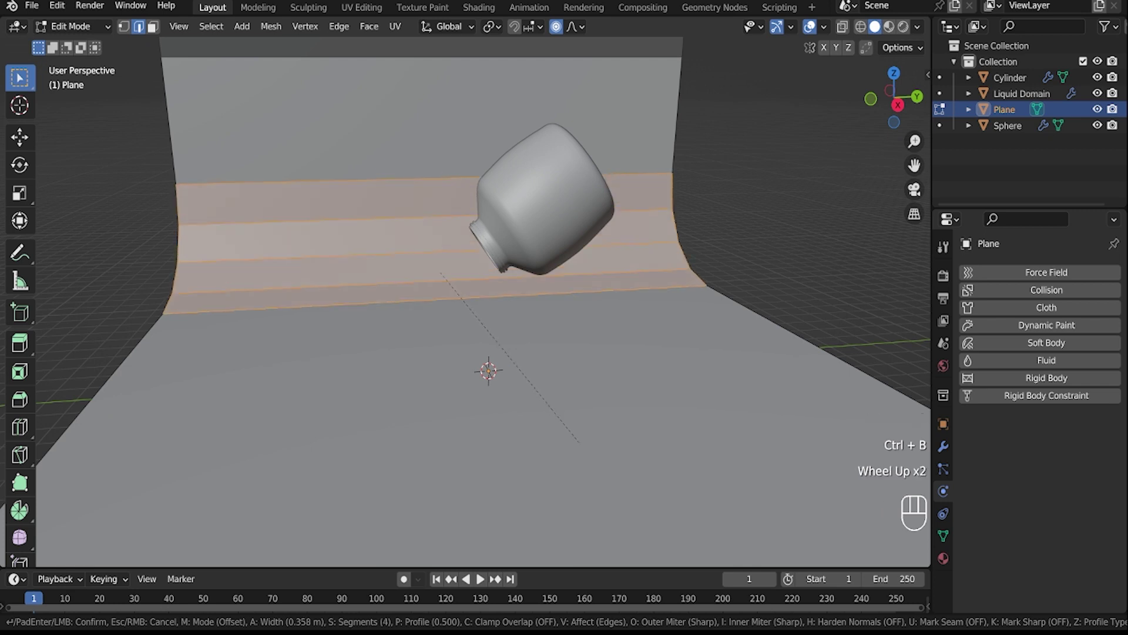
left_click(580, 442)
right_click(580, 442)
key("Tab")
right_click(626, 323)
left_click(635, 323)
Step: Add Fluid physics to the backdrop plane as a collision Effector with Is Planar enabled
left_click(1046, 360)
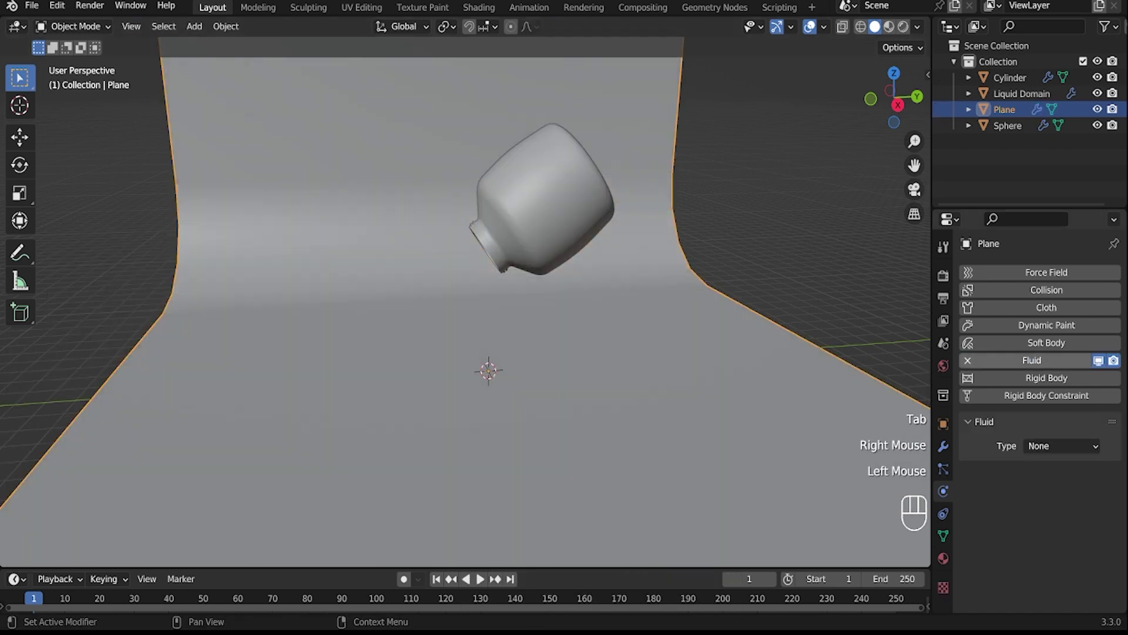
left_click(1063, 446)
left_click(1052, 517)
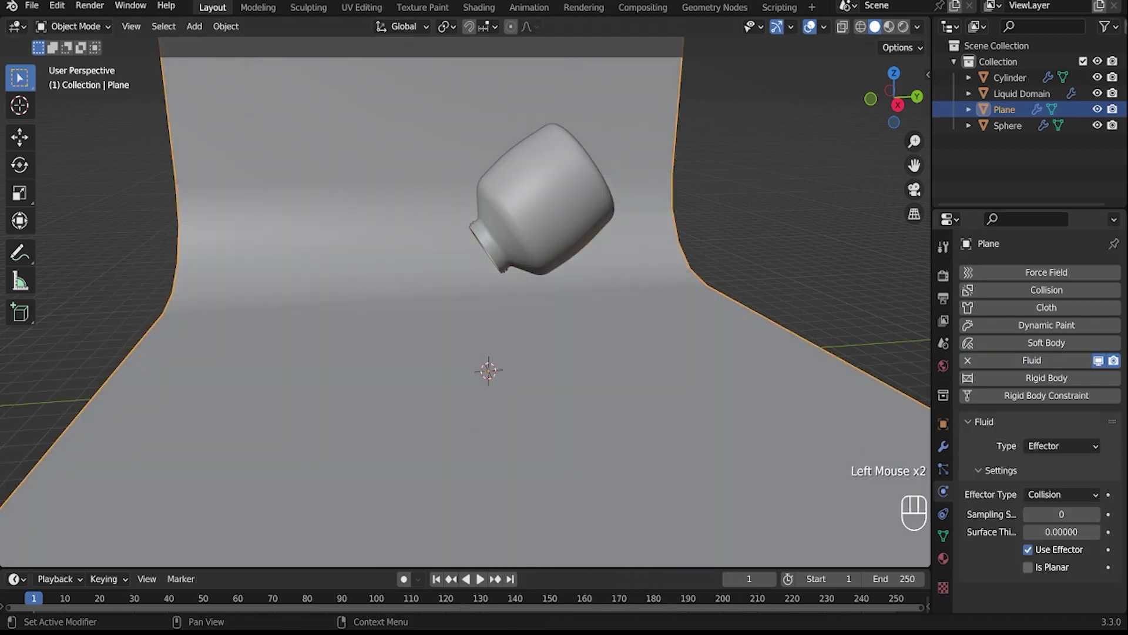
left_click(1028, 566)
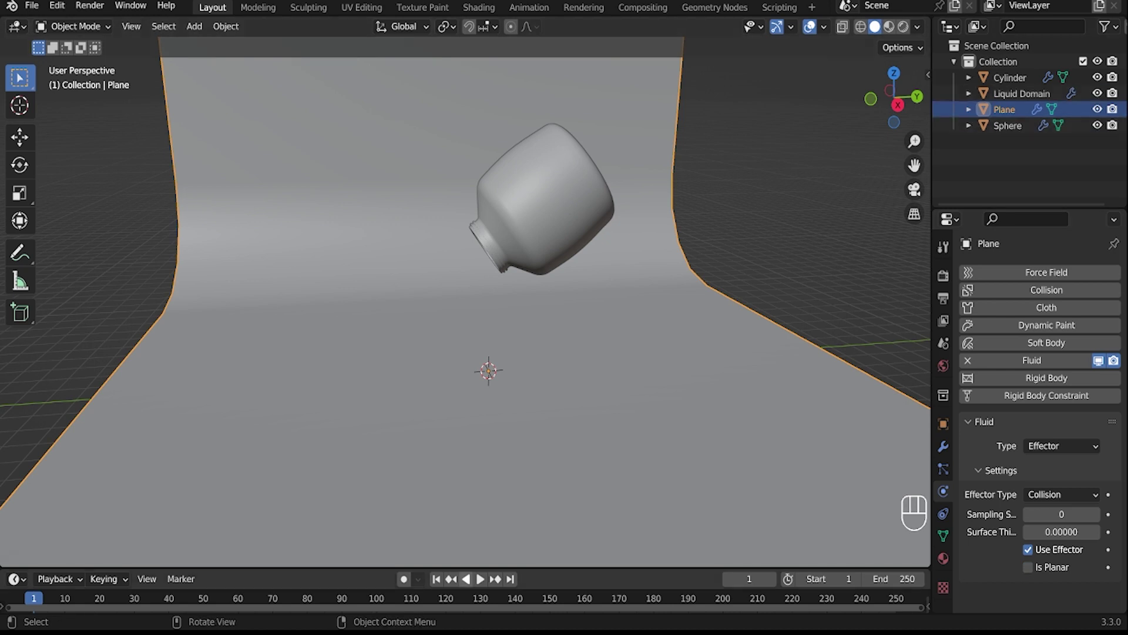
Step: Play the liquid simulation and watch the pour onto the backdrop from a slightly rotated view
left_click(481, 579)
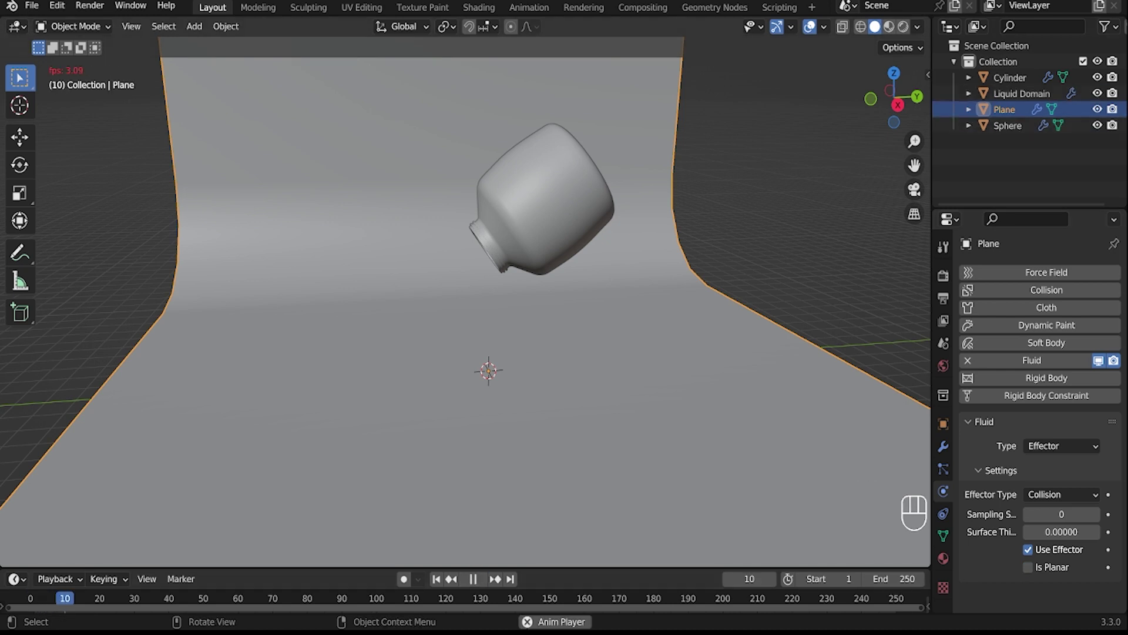
middle_click_drag(487, 294, 447, 294)
scroll(465, 294, "up", 1)
scroll(465, 294, "down", 2)
middle_click_drag(465, 294, 453, 294)
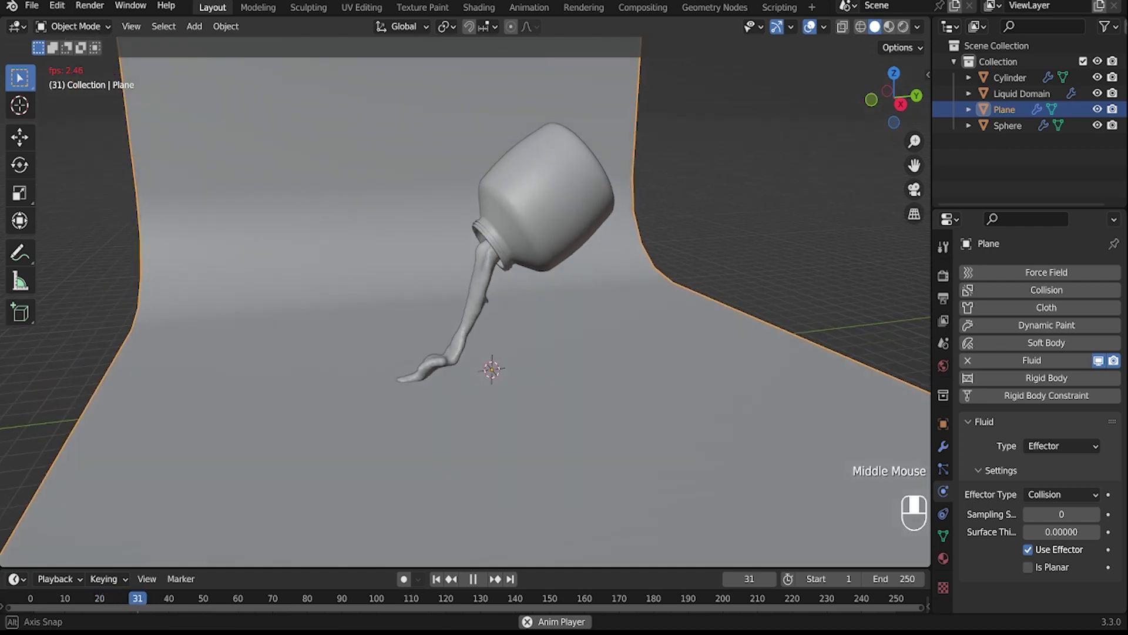
key("space")
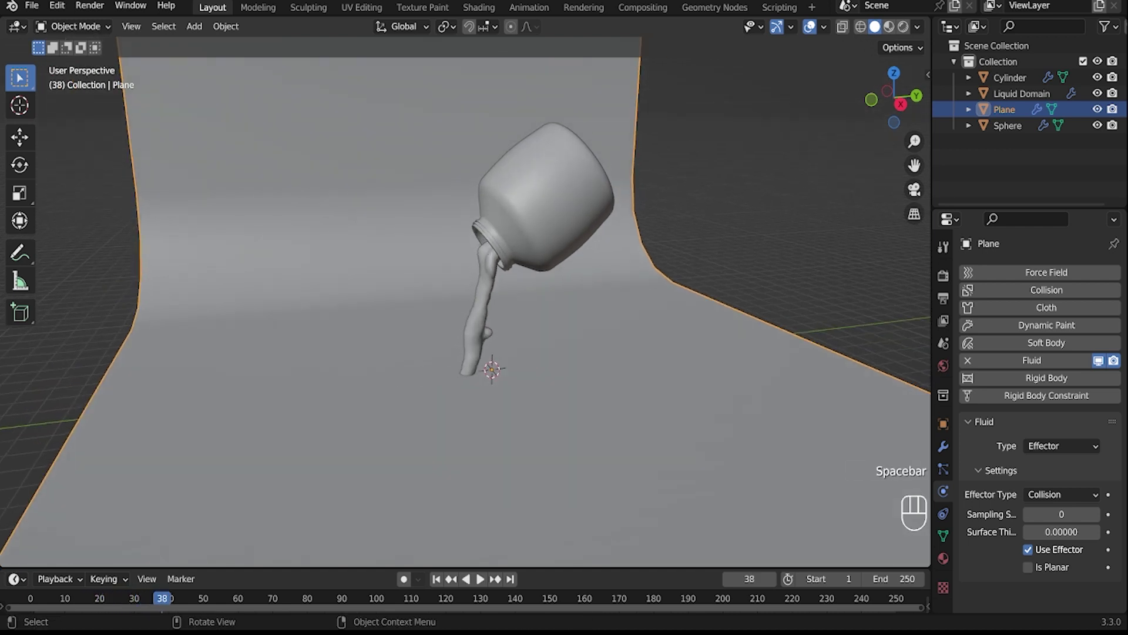
Step: Rewind the timeline and replay the simulation to check how the liquid lands on the floor
left_click_drag(162, 599, 30, 598)
key("space")
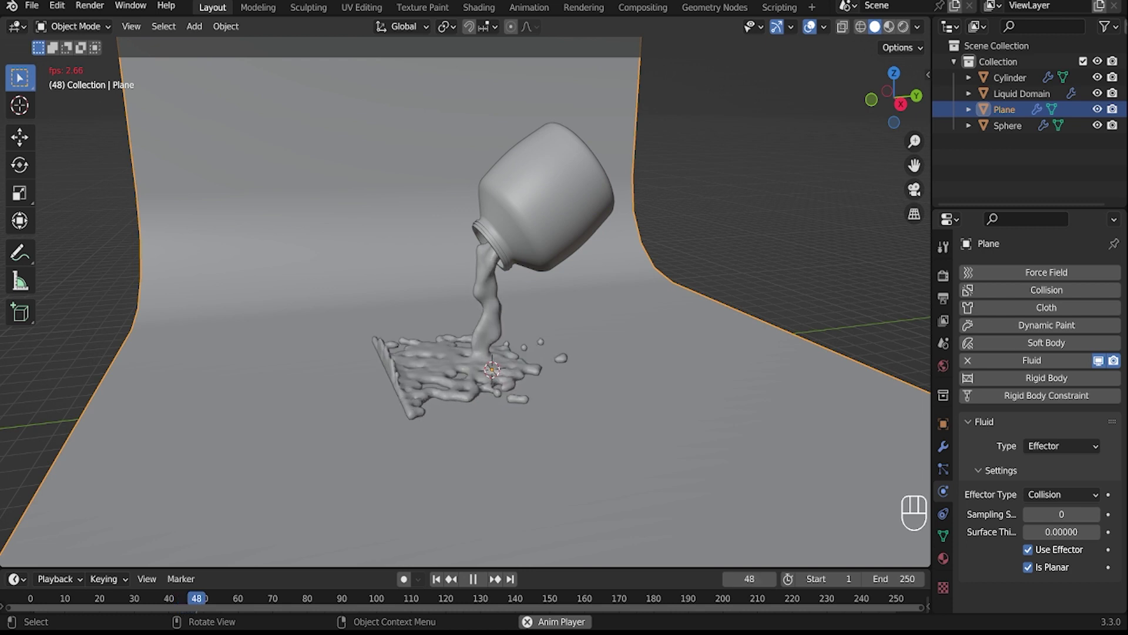
key("space")
Step: Return to frame 1, set the liquid domain's resolution to 48 and replay the simulation
left_click(86, 598)
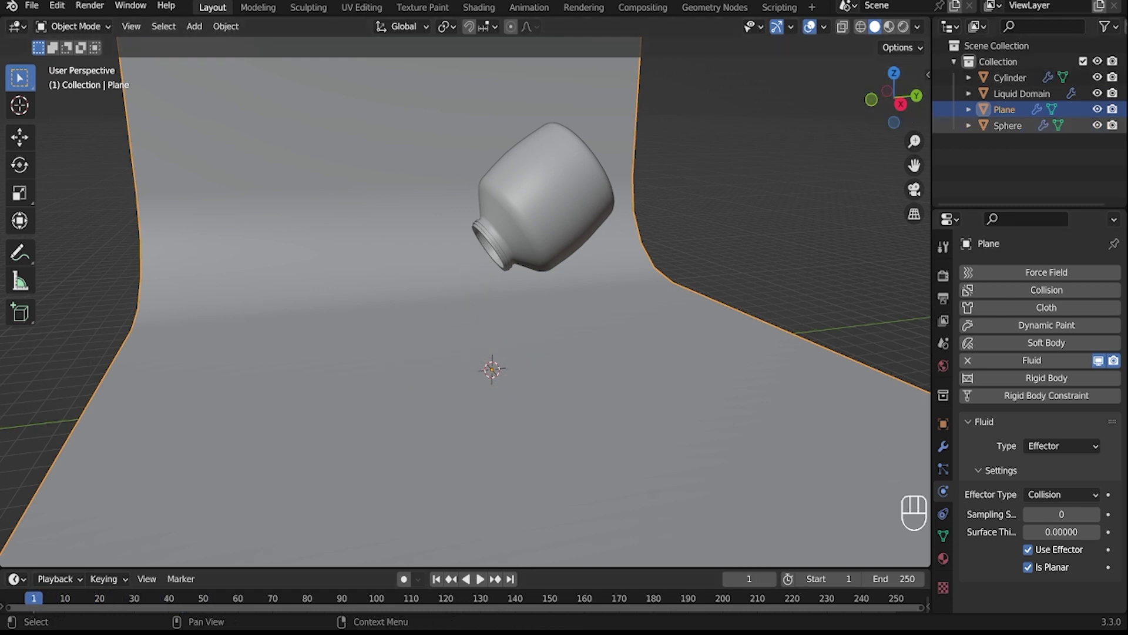
left_click(1007, 126)
left_click(1021, 94)
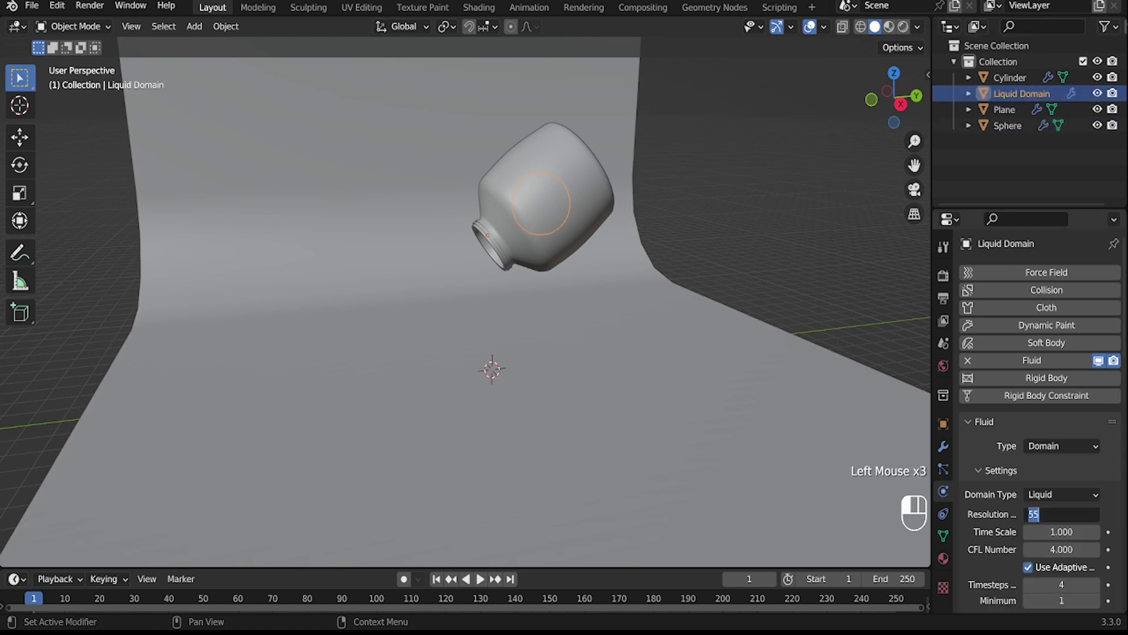
key("Return")
key("space")
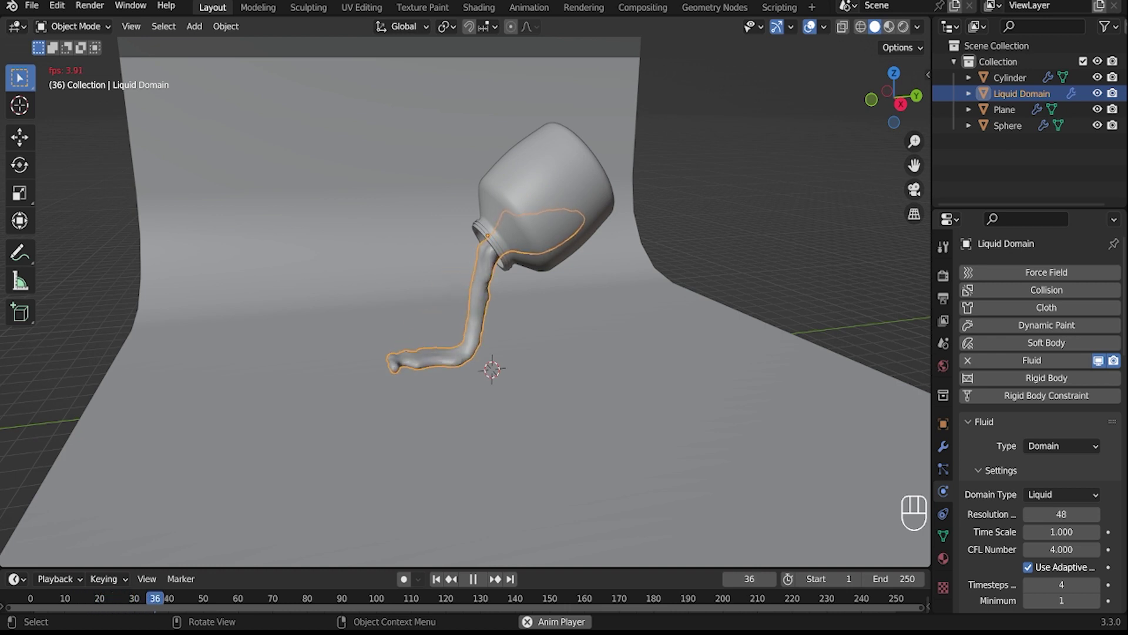
key("space")
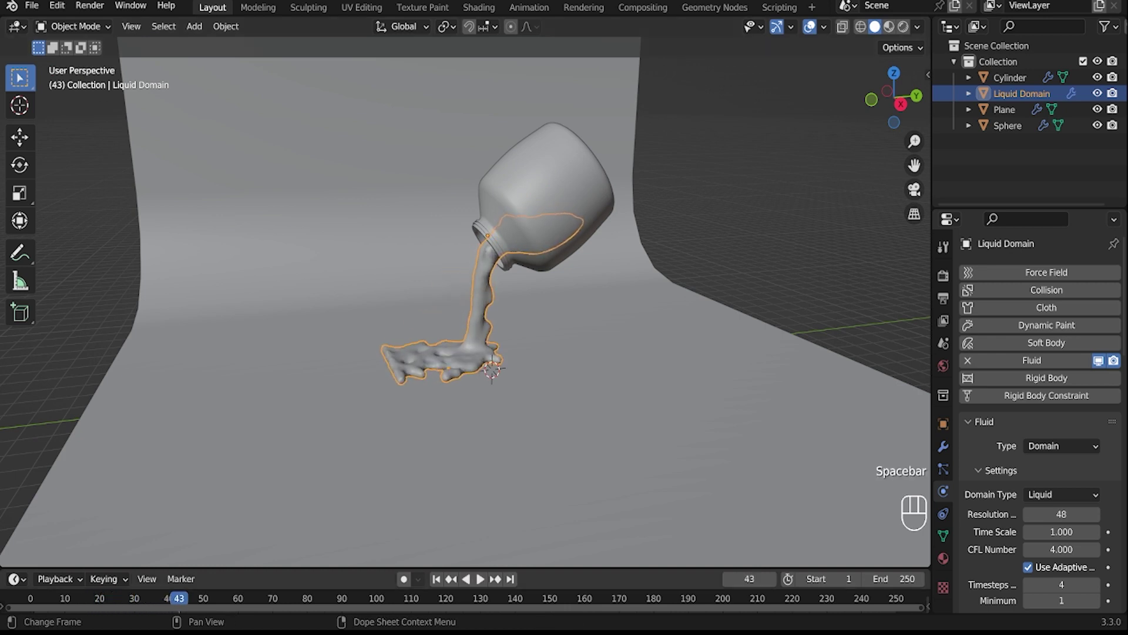
Step: Set the liquid domain's resolution to 60 and run the simulation again from frame 1
left_click(37, 598)
key("Left")
left_click(1061, 514)
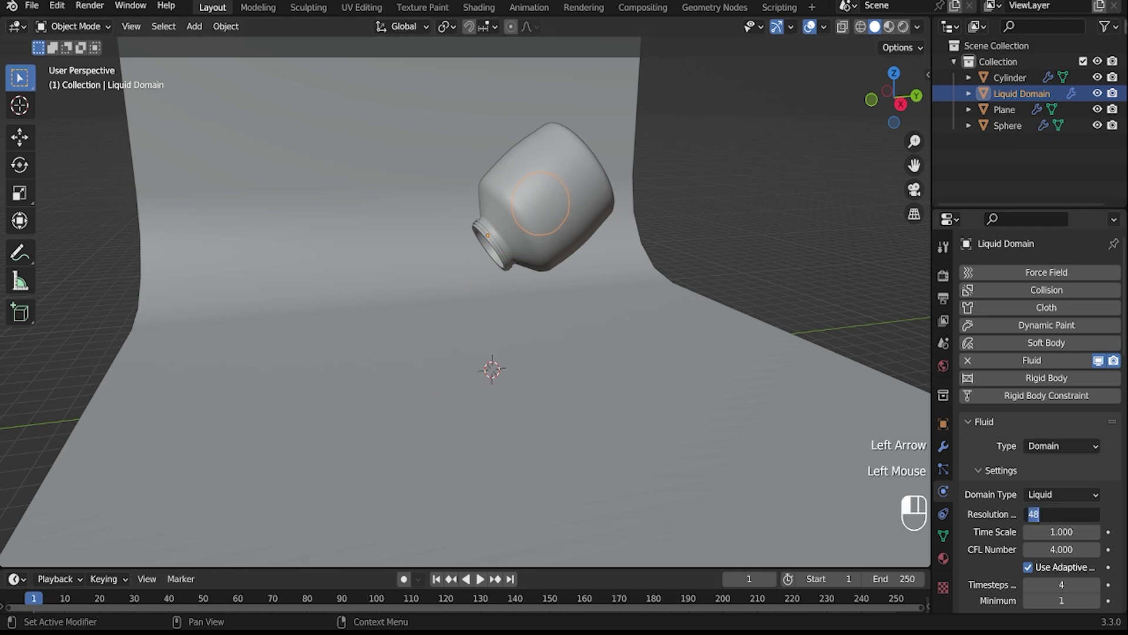
type("60")
key("Return")
key("space")
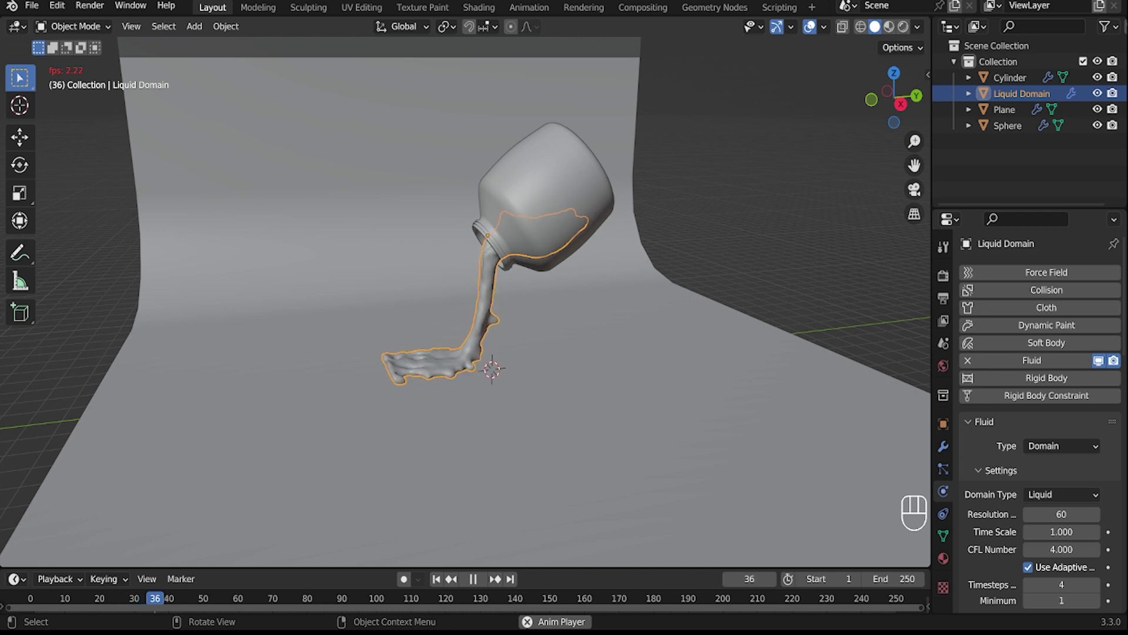
key("space")
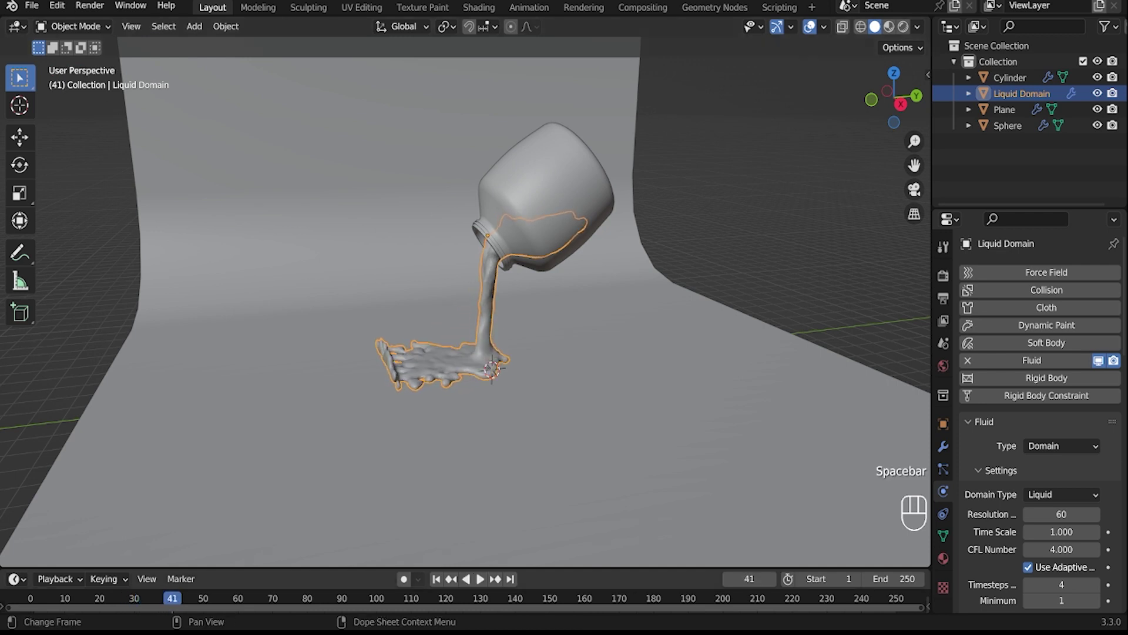
Step: Go to frame 35 and examine the pouring liquid along with the bottle's and domain's fluid and cache settings
left_click_drag(172, 598, 162, 599)
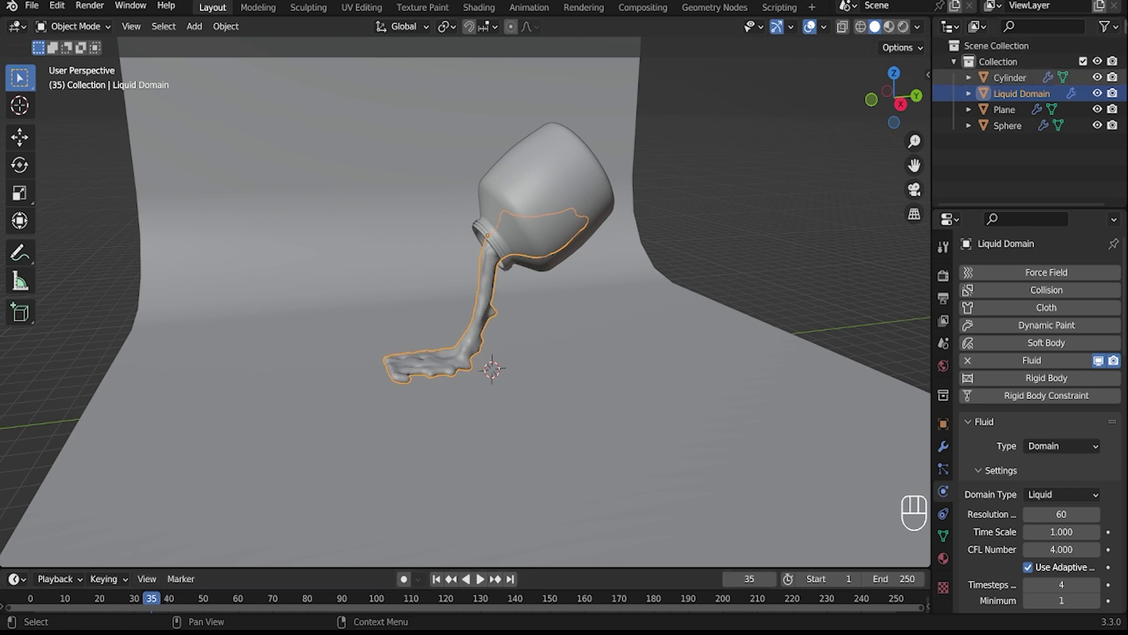
left_click(1009, 77)
scroll(470, 294, "down", 2)
scroll(1061, 513, "down", 2)
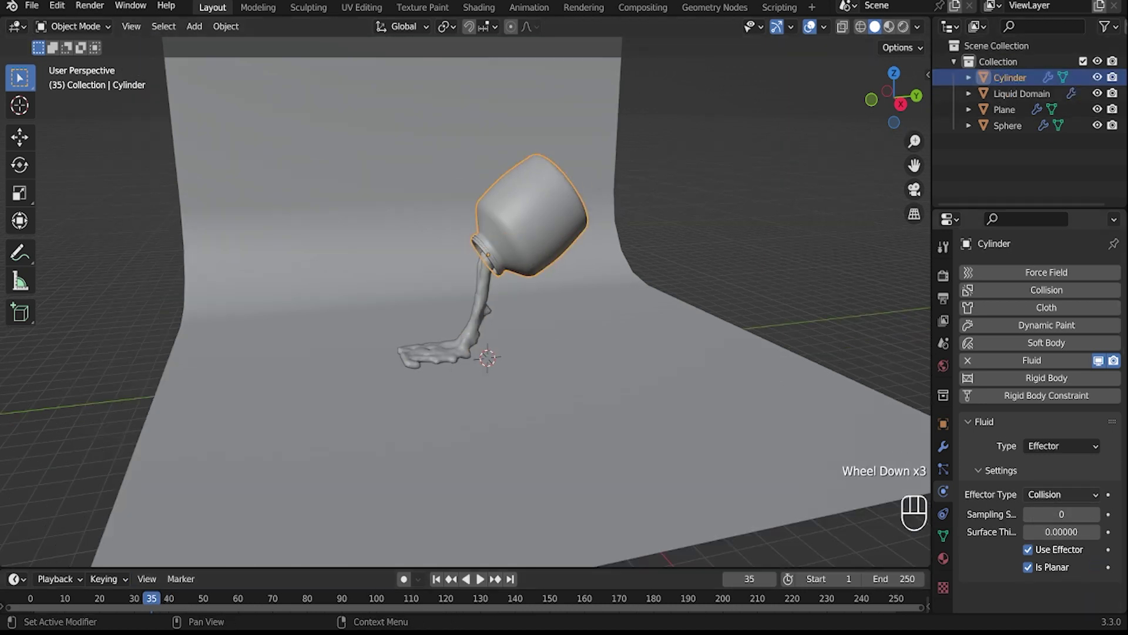
scroll(1022, 112, "up", 1)
left_click(1021, 94)
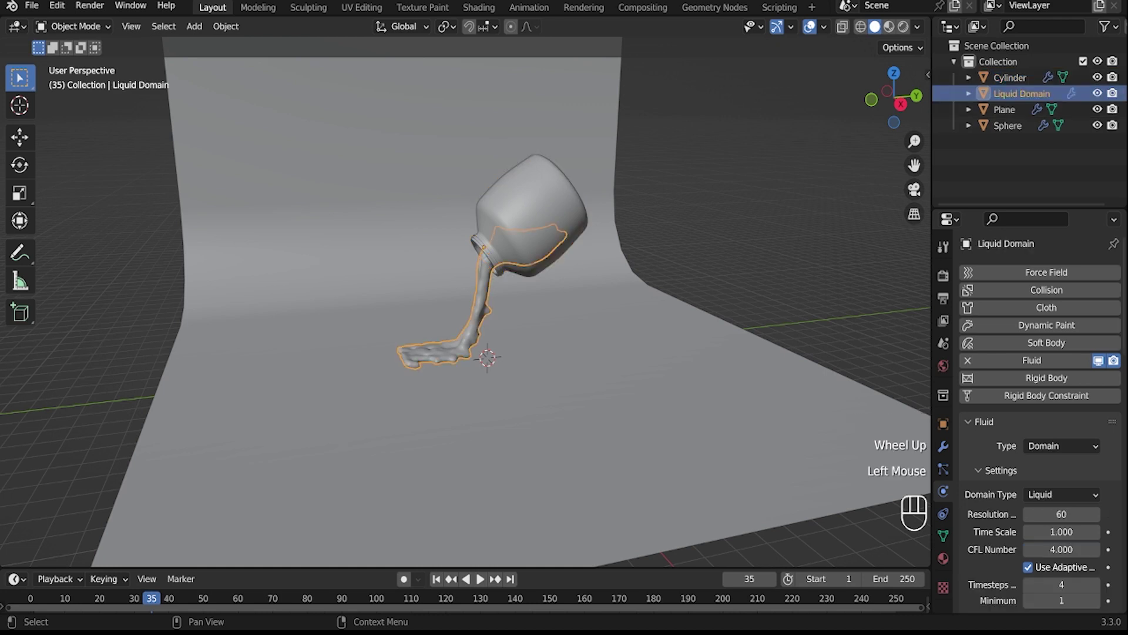
scroll(1040, 411, "down", 20)
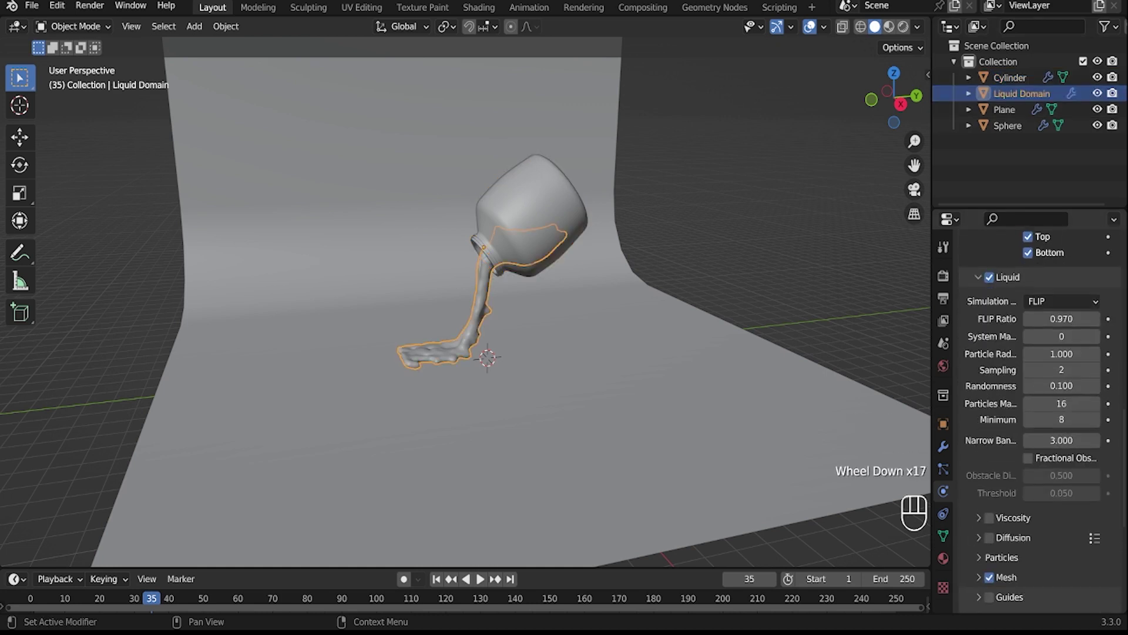
scroll(1040, 411, "down", 5)
mouse_move(517, 294)
middle_mouse_down()
mouse_move(546, 327)
mouse_move(536, 296)
middle_mouse_up()
scroll(540, 300, "up", 2)
middle_click_drag(465, 302, 473, 301)
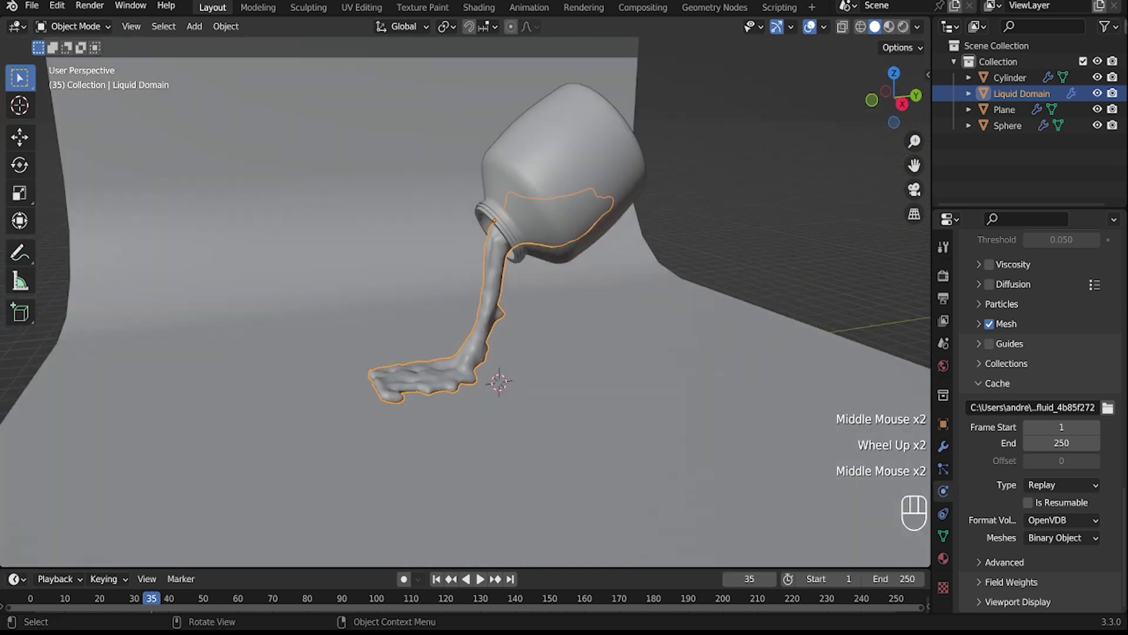
Step: Preview the scene's materials and select the wide band of face loops around the middle of the bottle's body
left_click(888, 27)
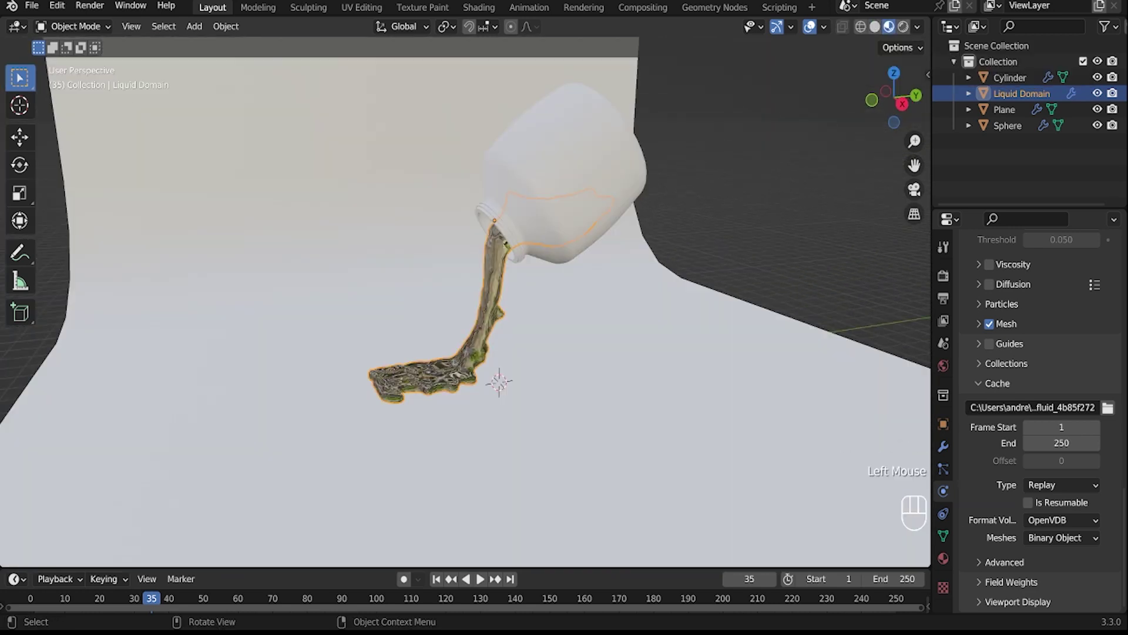
left_click(1010, 77)
key("Tab")
middle_click_drag(482, 294, 458, 296)
key("3")
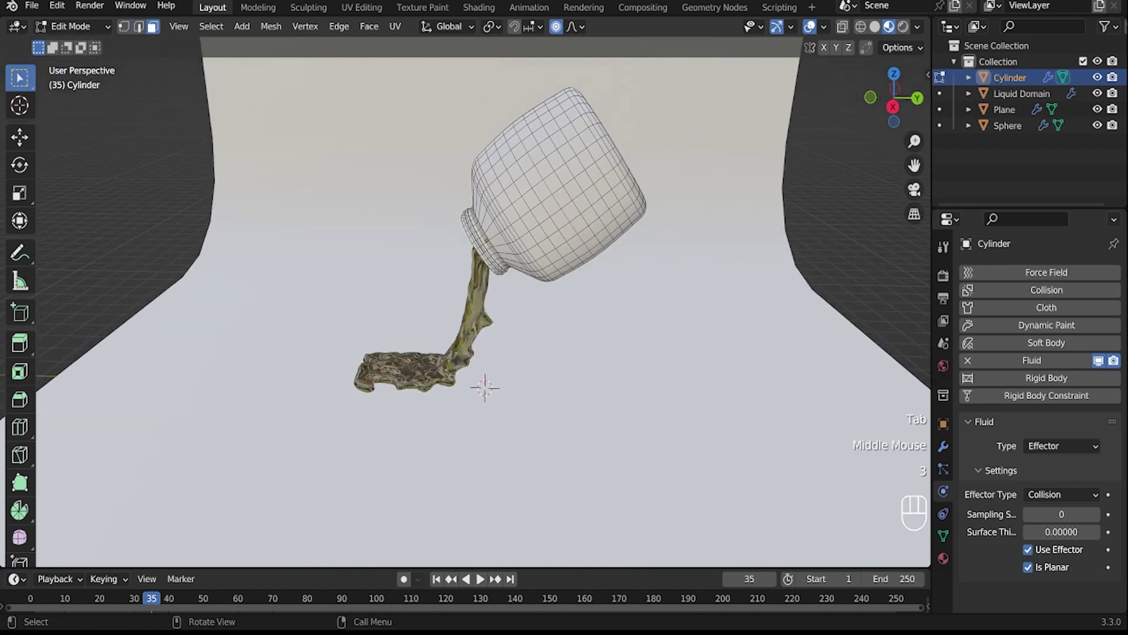
left_click(544, 176, "alt")
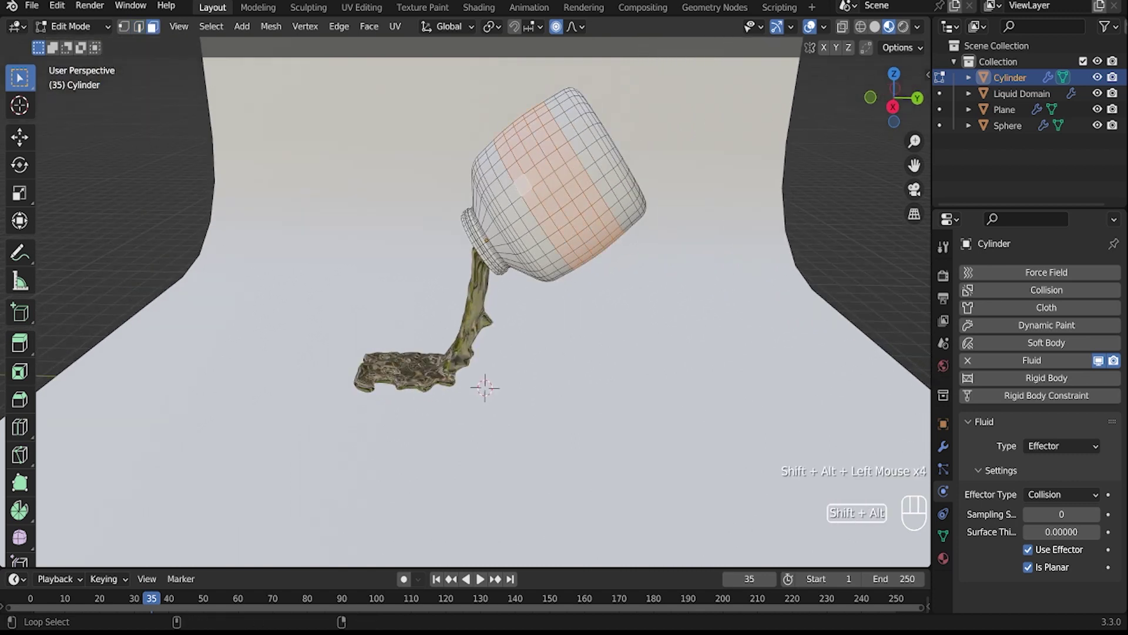
Step: Duplicate the selected face band in place and separate the copy into its own object
key("shift+d")
right_click(523, 185)
key("p")
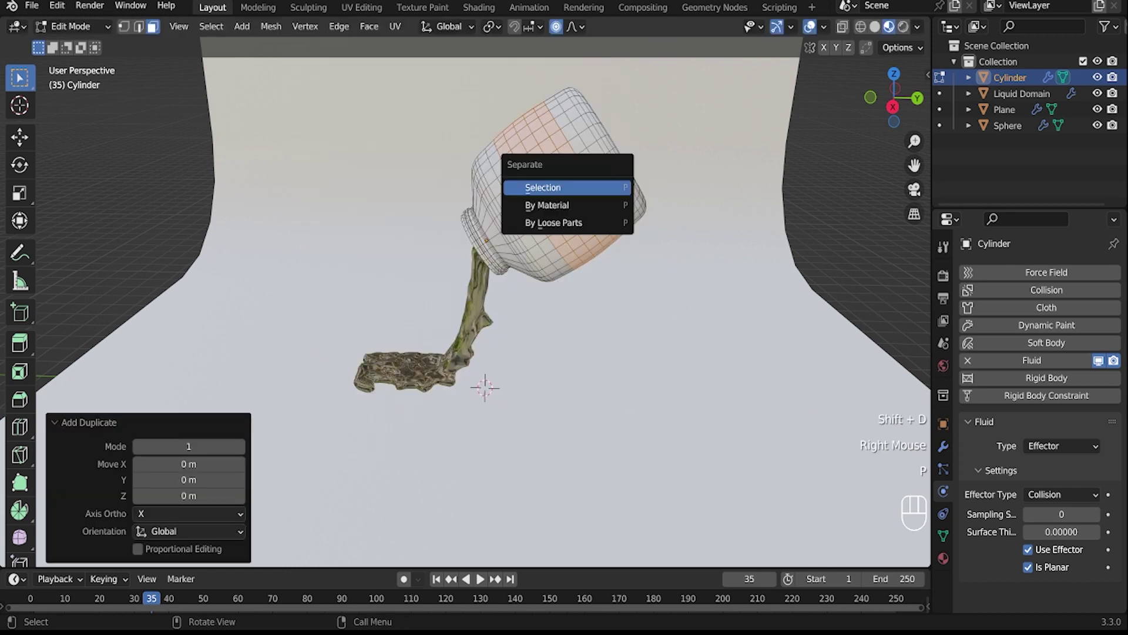
left_click(526, 184)
key("Tab")
key("Tab")
key("Tab")
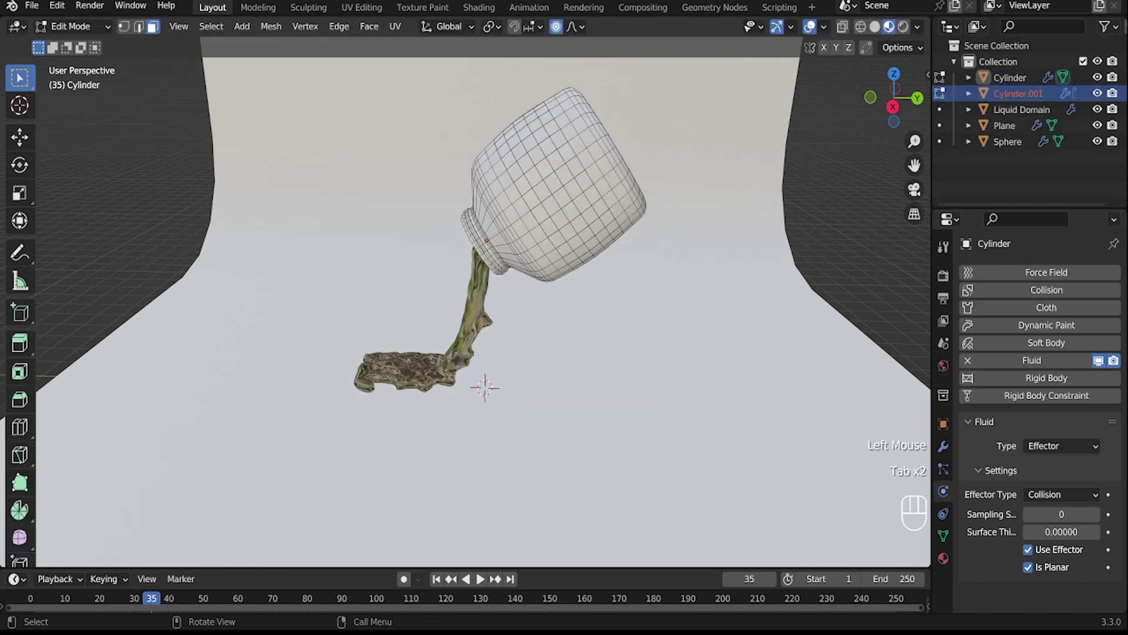
Step: Try to offset the separated band's faces along their normals and remove its fluid physics, and undo these edits
left_click(1018, 94)
key("Tab")
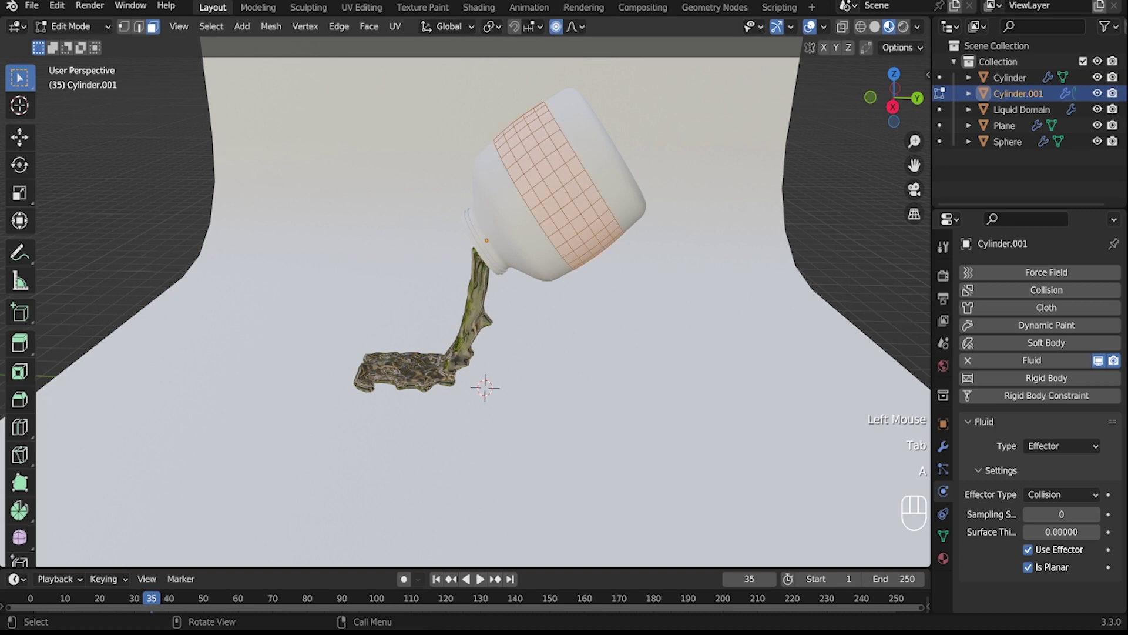
middle_click_drag(470, 294, 435, 294)
left_click(875, 26)
middle_click_drag(655, 181, 609, 254, "shift")
scroll(609, 254, "up", 2)
key("alt+e")
left_click(609, 254)
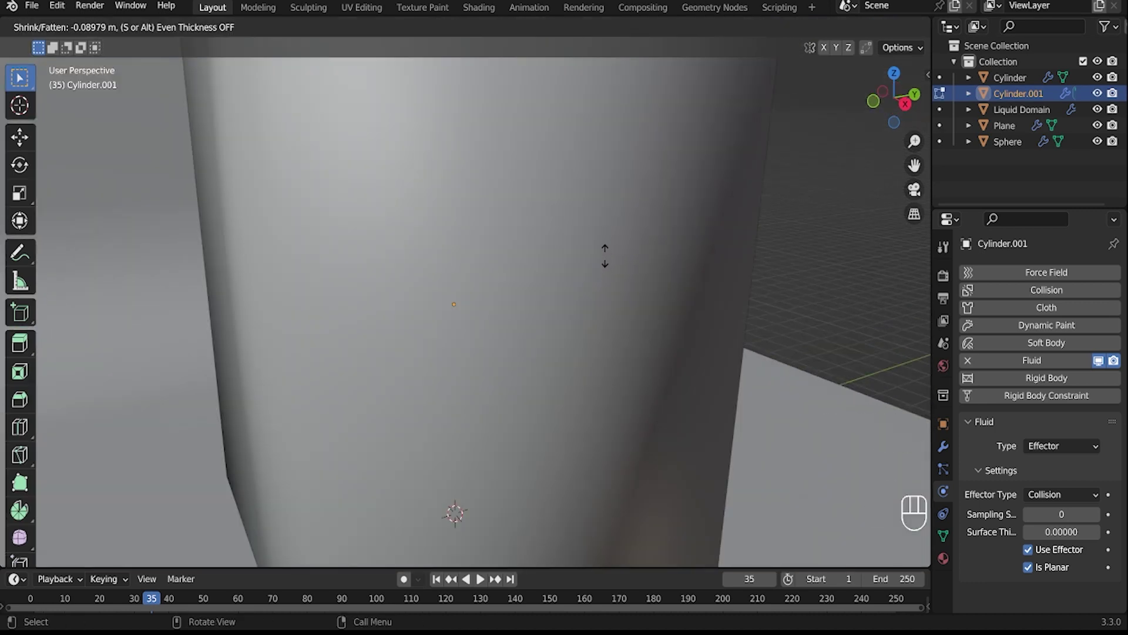
left_click(605, 256)
left_click(968, 360)
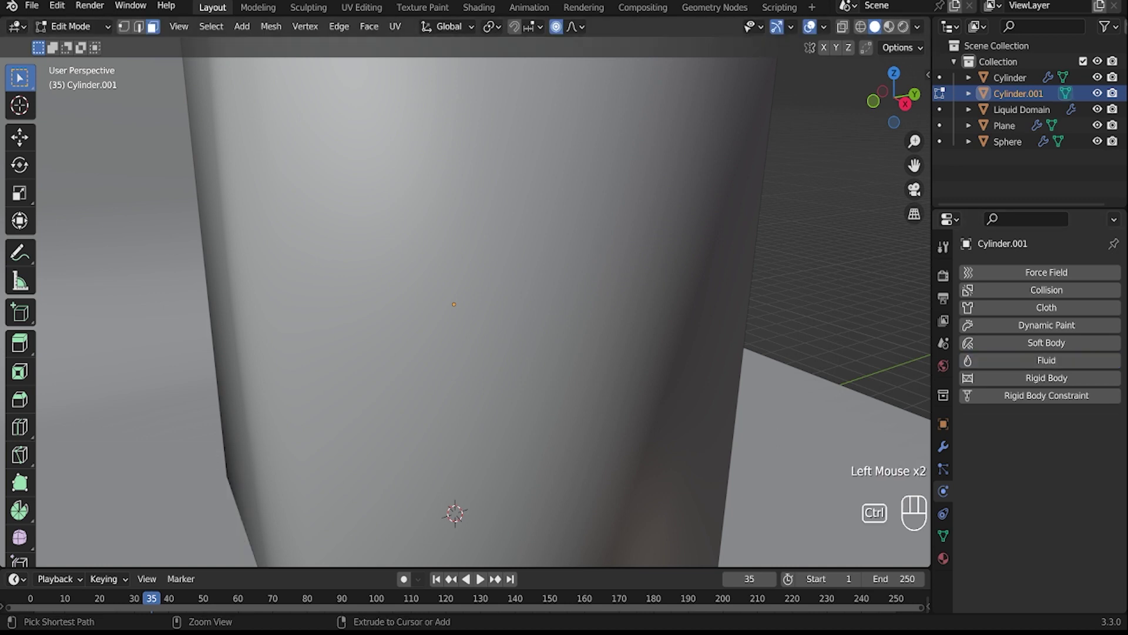
key("ctrl+z")
key("ctrl+z")
key("ctrl+z")
Step: Remove the fluid physics from the separated band and fatten all its faces outward by about 0.06 m
left_click(593, 217)
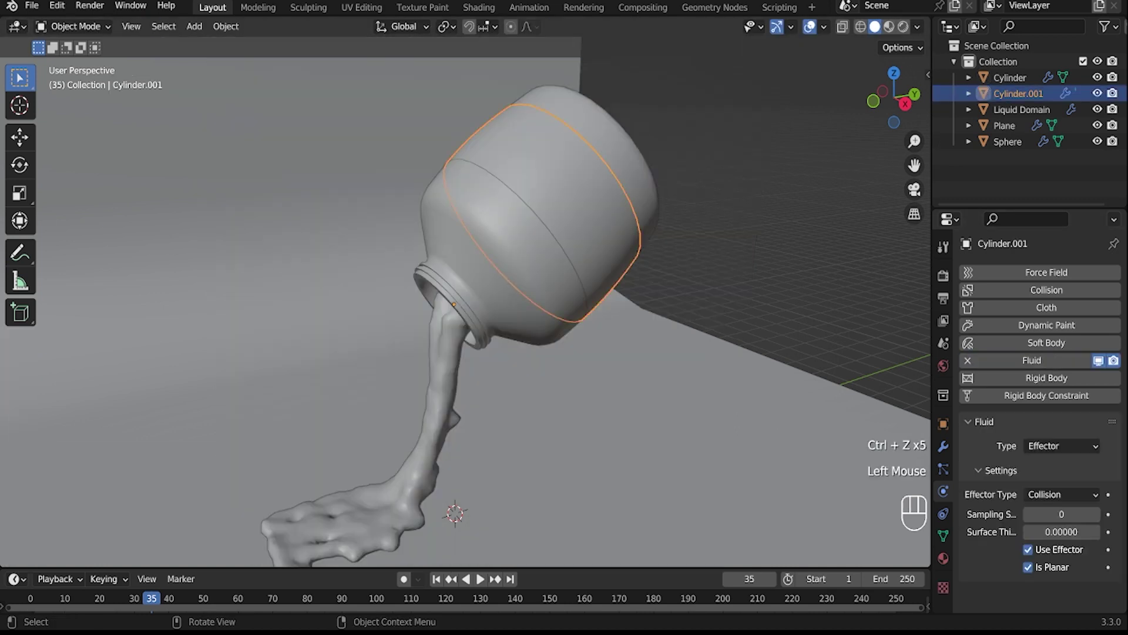
left_click(999, 360)
key("Tab")
key("a")
key("alt+e")
left_click(550, 176)
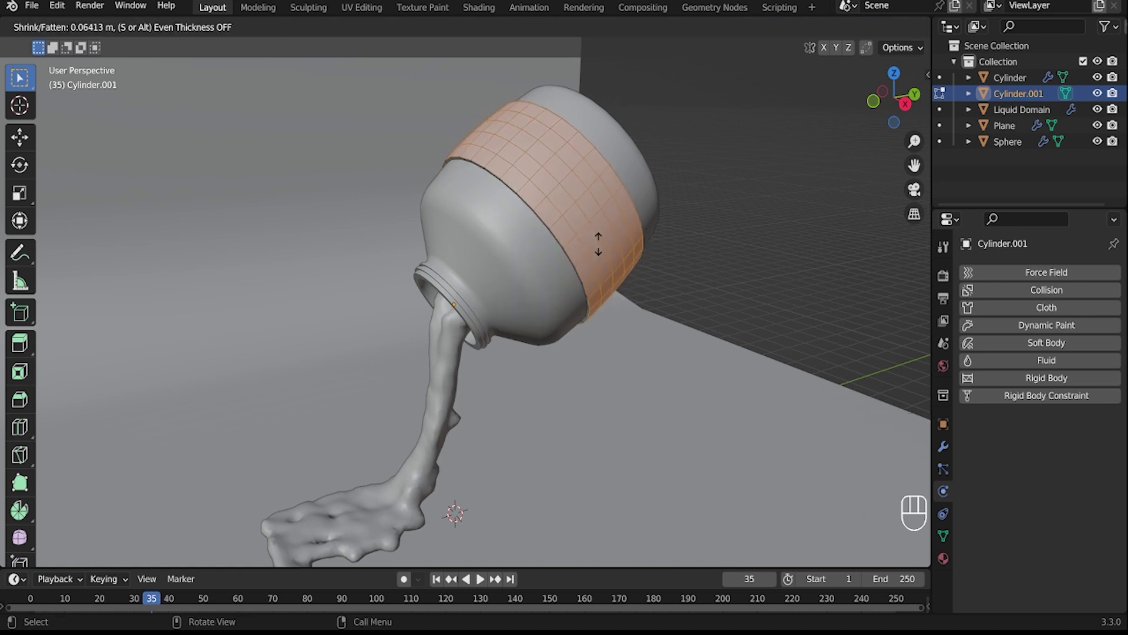
left_click(595, 239)
key("Tab")
Step: Add a Subdivision Surface modifier to the label band, keeping the viewport level at 1
left_click(943, 446)
left_click(1022, 272)
left_click(838, 563)
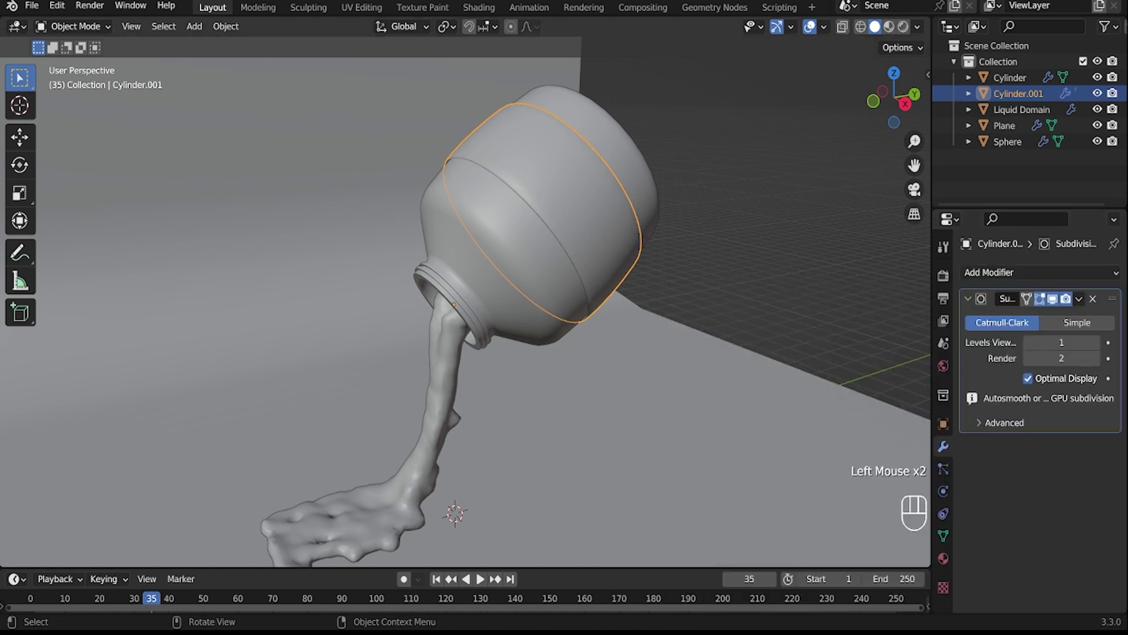
left_click(1096, 342)
left_click(1027, 342)
left_click(758, 223)
mouse_move(746, 236)
middle_mouse_down()
mouse_move(670, 232)
mouse_move(738, 241)
middle_mouse_up()
scroll(670, 232, "down", 3)
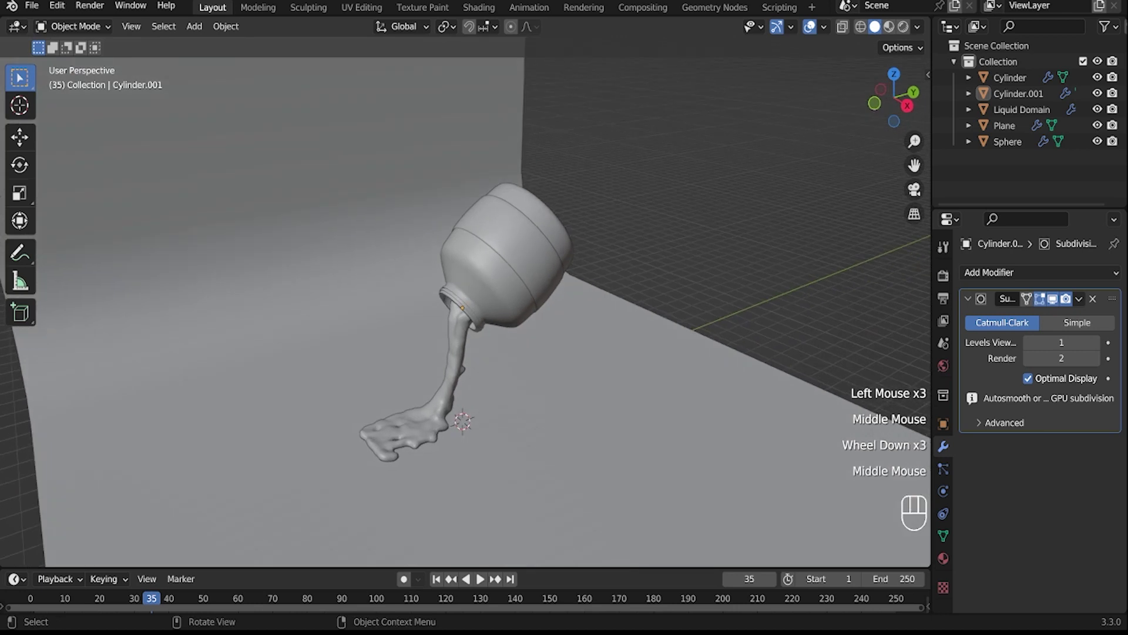
Step: Run the liquid simulation again from the start of the timeline and stop at frame 35
left_click(31, 598)
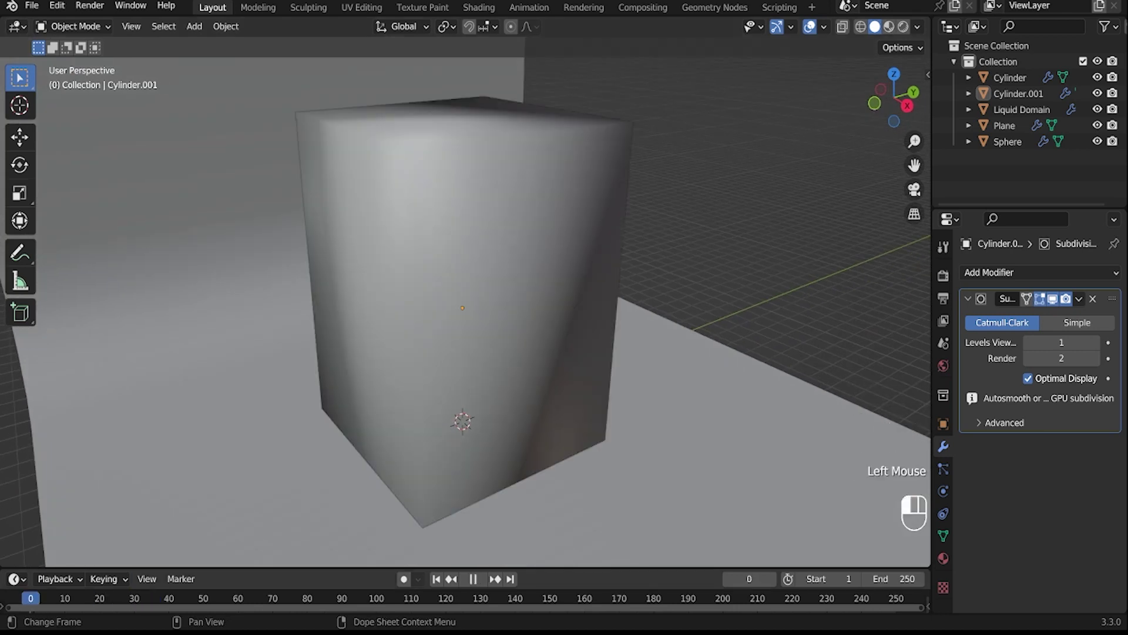
key("space")
middle_click_drag(470, 353, 506, 352)
mouse_move(470, 318)
middle_mouse_down()
mouse_move(499, 299)
mouse_move(469, 336)
middle_mouse_up()
middle_click_drag(448, 297, 449, 296)
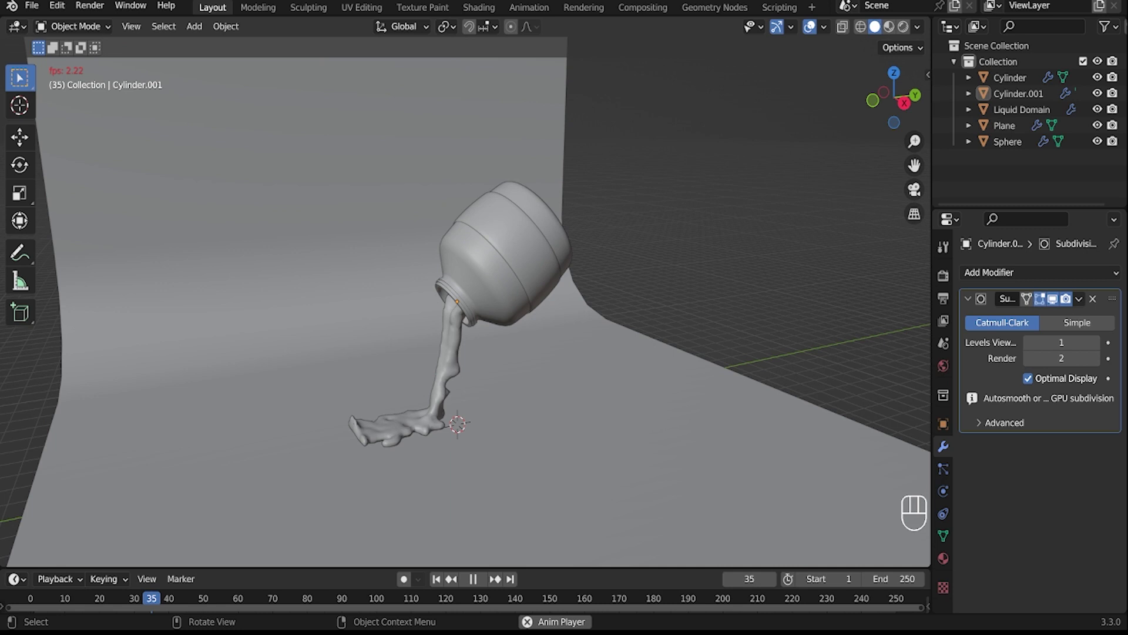
key("space")
key("space")
key("space")
mouse_move(171, 598)
left_mouse_down()
mouse_move(137, 598)
mouse_move(151, 598)
left_mouse_up()
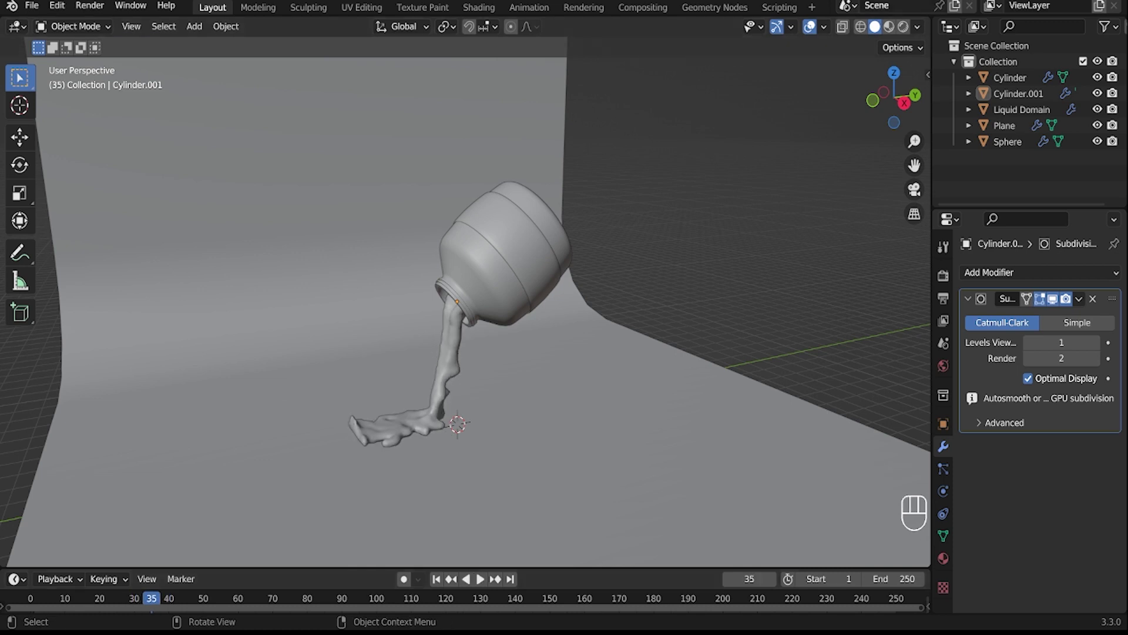
Step: Enable Ambient Occlusion in the Eevee render settings and set its distance to 4.7
left_click(943, 297)
left_click(943, 276)
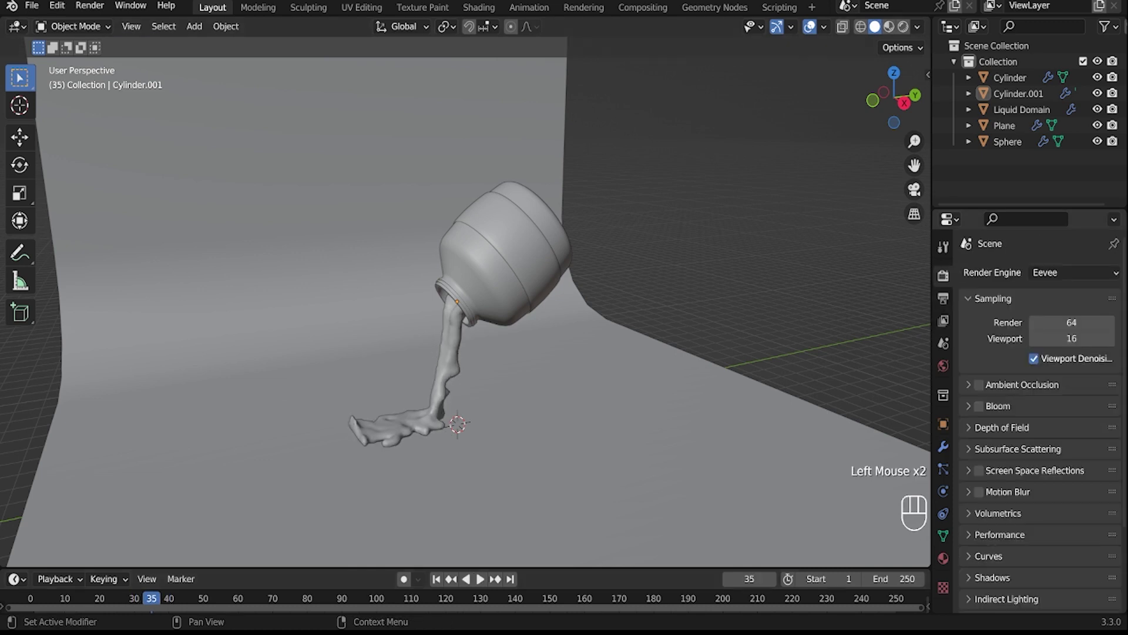
left_click(1023, 385)
left_click(1061, 409)
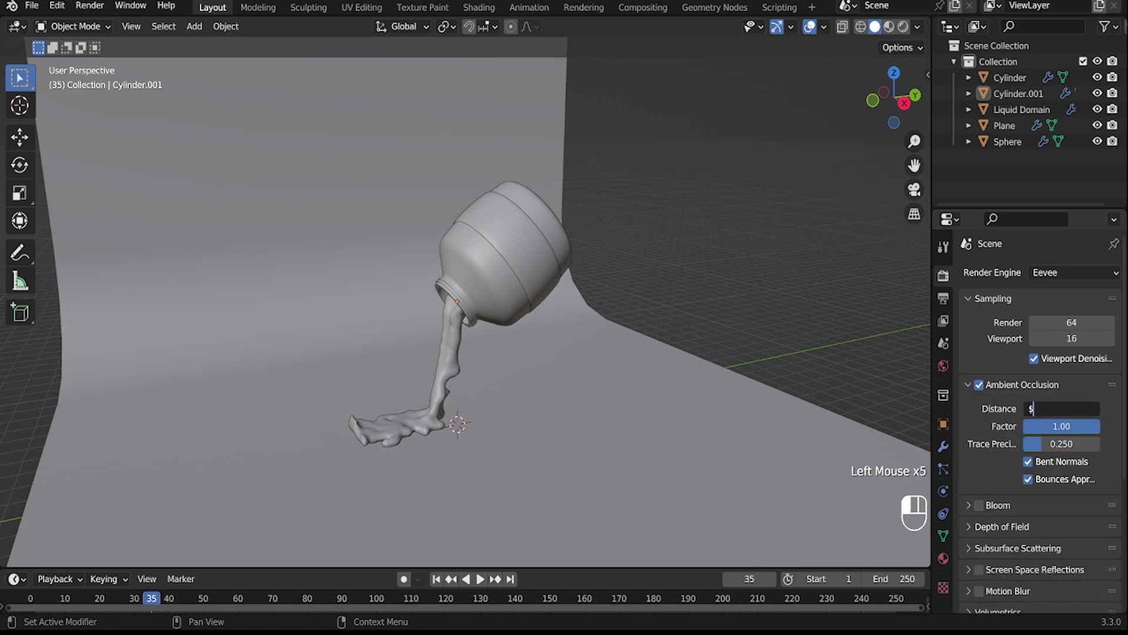
key("Return")
left_click(1061, 408)
type("4.7")
key("Return")
left_click(1022, 385)
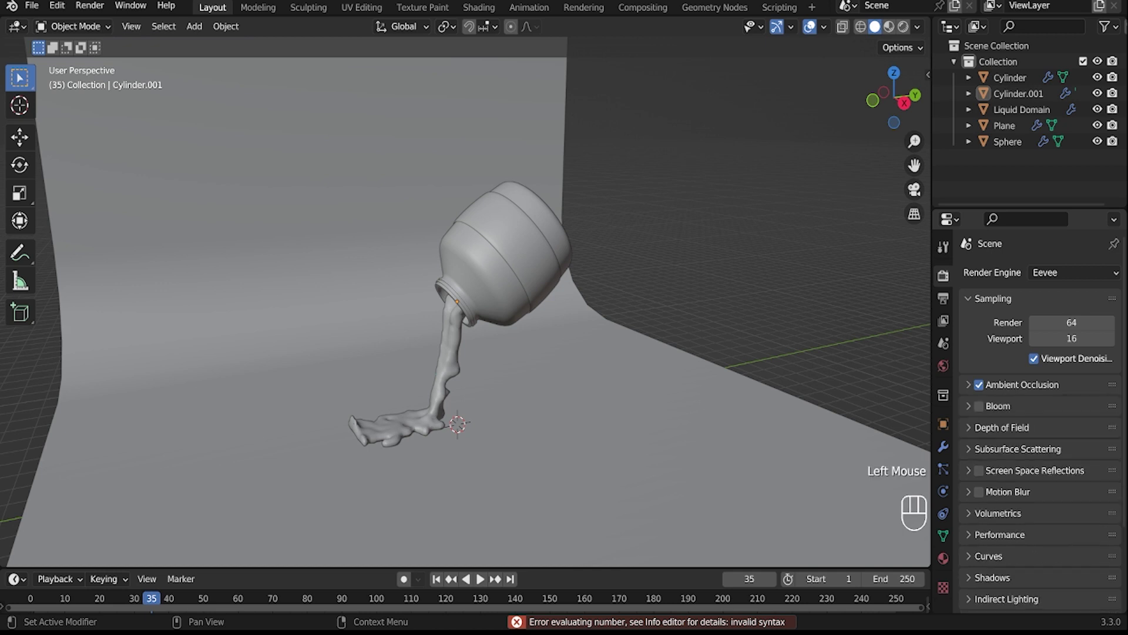
Step: Enable Screen Space Reflections with Refraction for the render and show the scene in material preview shading
left_click(979, 470)
left_click(1034, 470)
left_click(1027, 494)
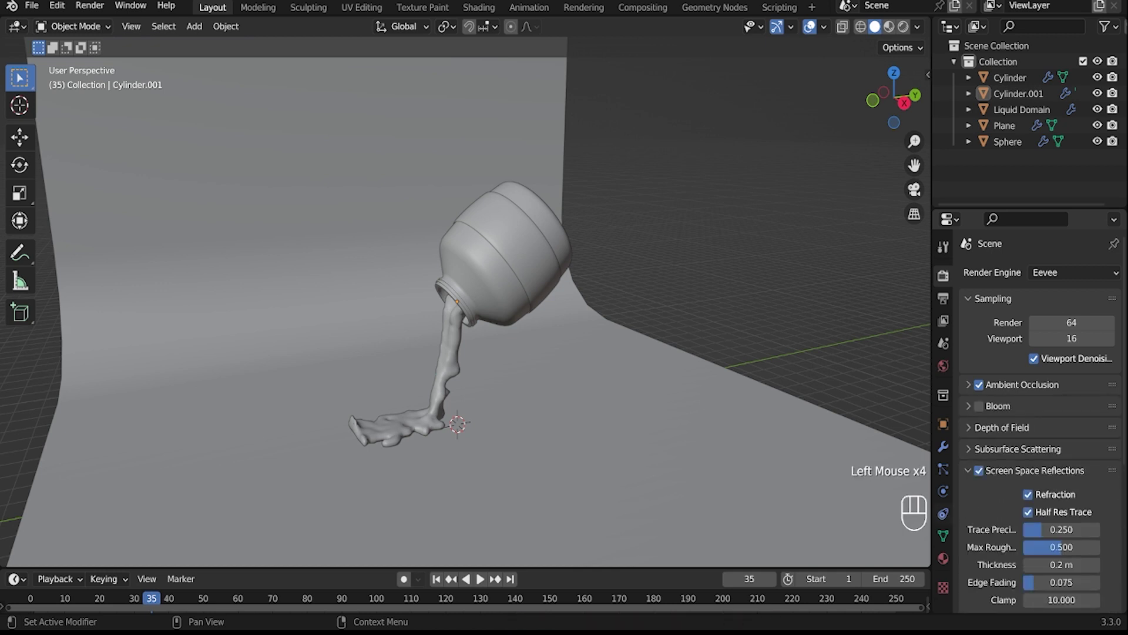
left_click(889, 26)
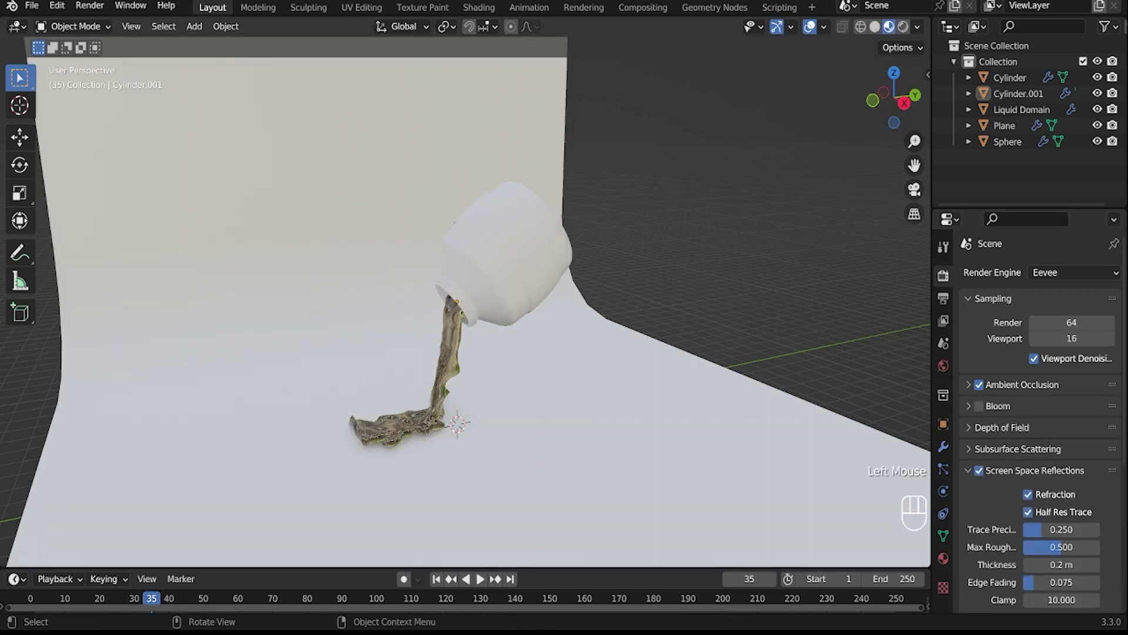
Step: Enable Screen Space Refraction in the material of the pouring liquid
left_click(943, 558)
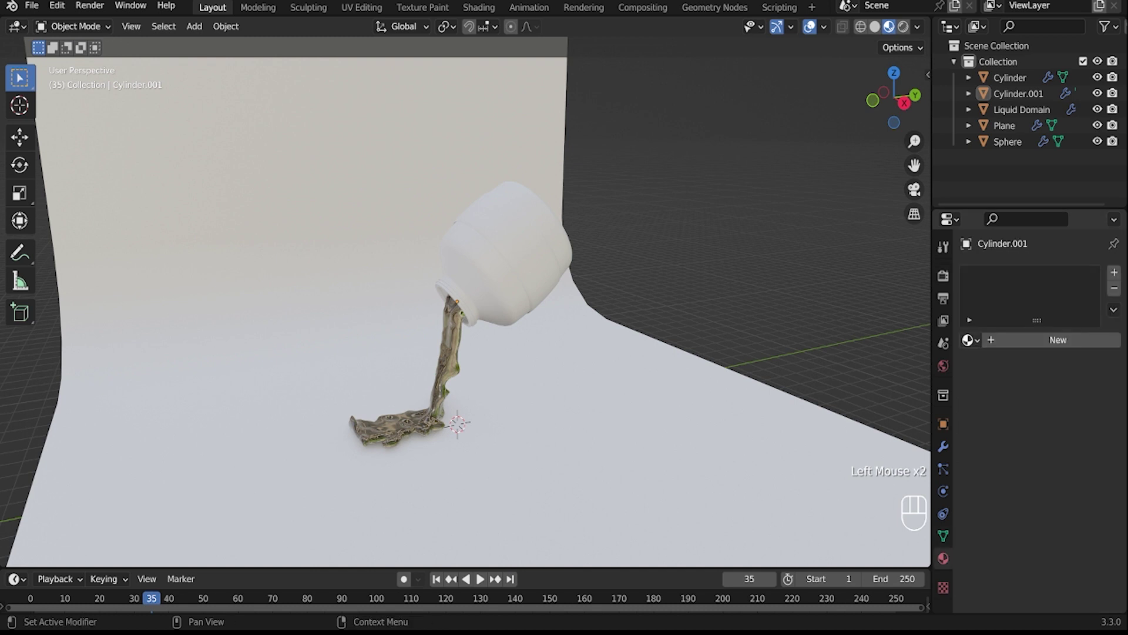
left_click(449, 355)
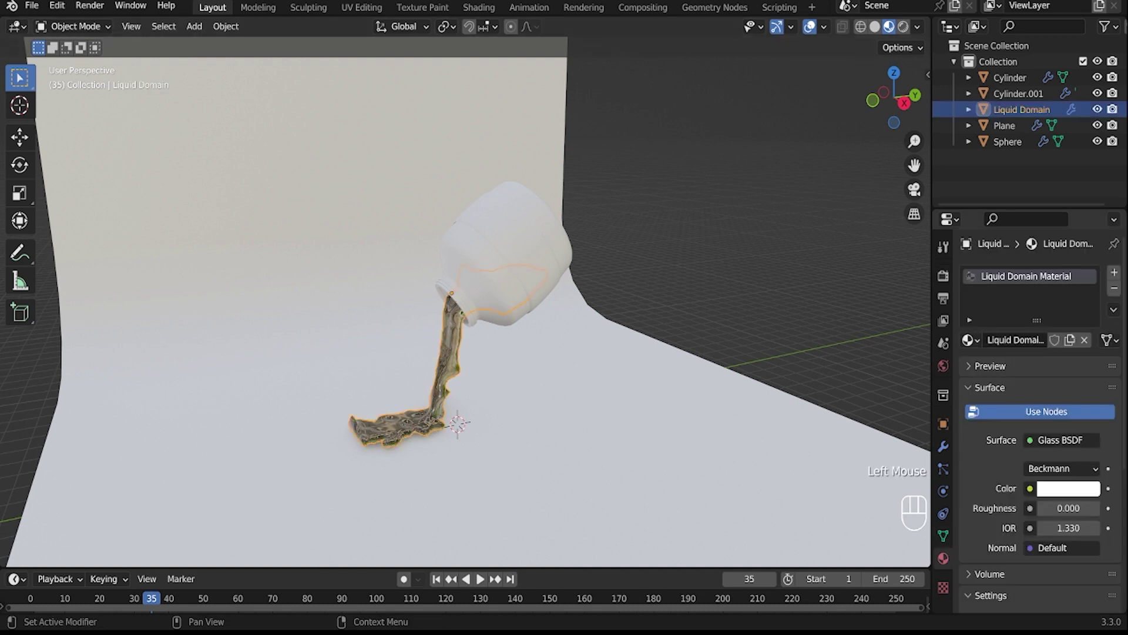
scroll(1040, 411, "down", 6)
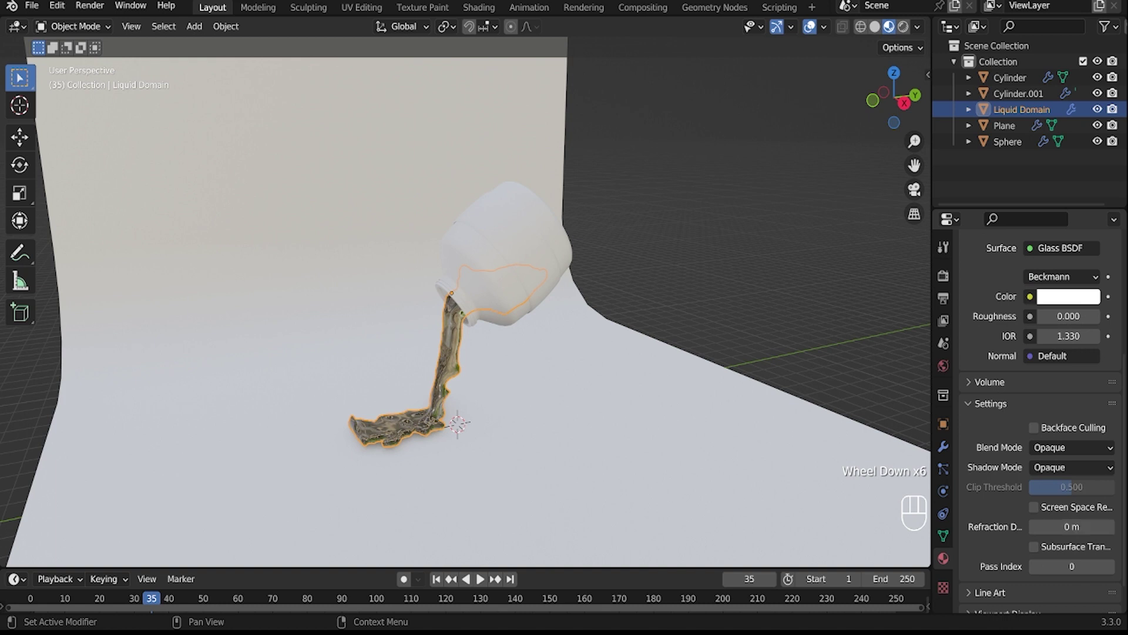
left_click(1034, 506)
scroll(353, 403, "up", 2)
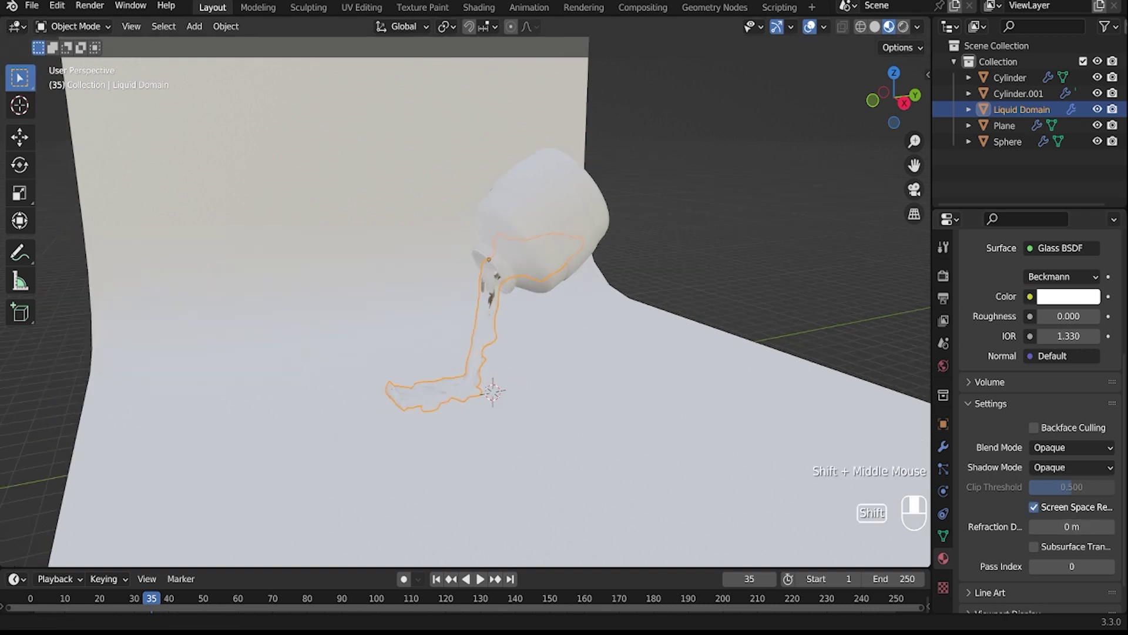
Step: Give the liquid's glass shader a brown colour with hue 0.074 and saturation 0.572, and disable its Screen Space Refraction
left_click(1069, 296)
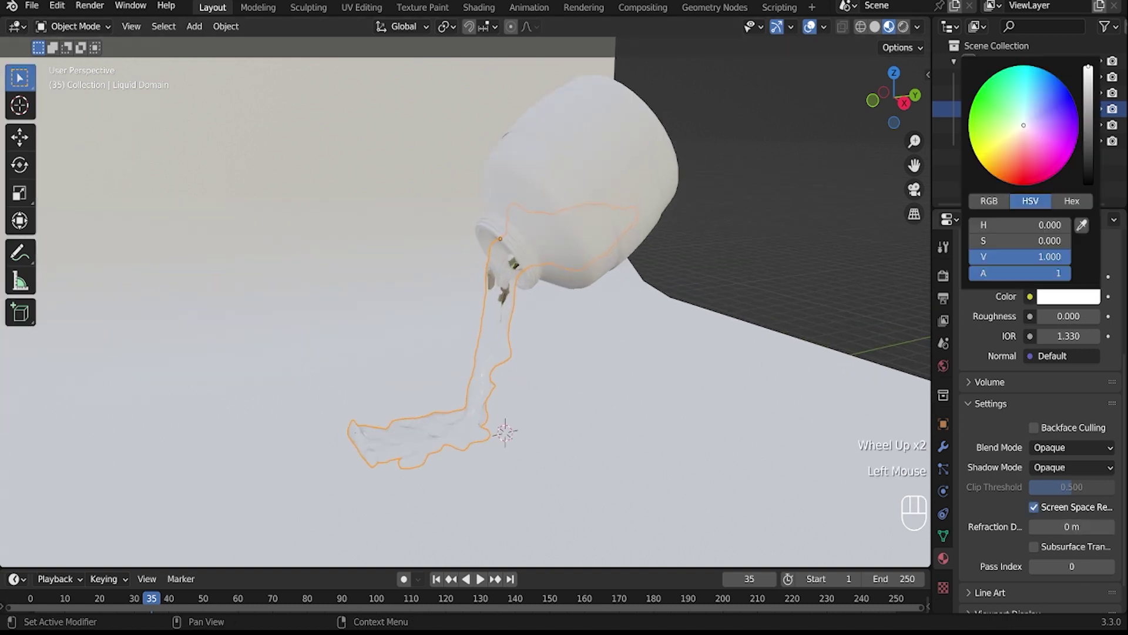
left_click(1014, 141)
left_click(1089, 110)
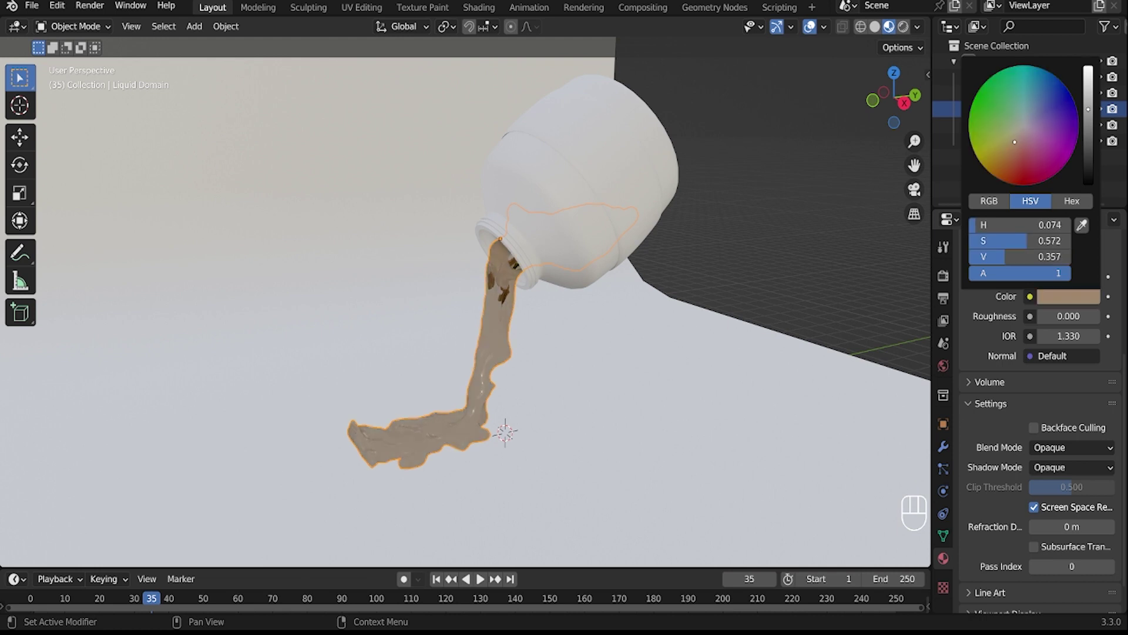
left_click_drag(1088, 109, 1088, 104)
left_click(823, 206)
middle_click_drag(823, 205, 816, 206)
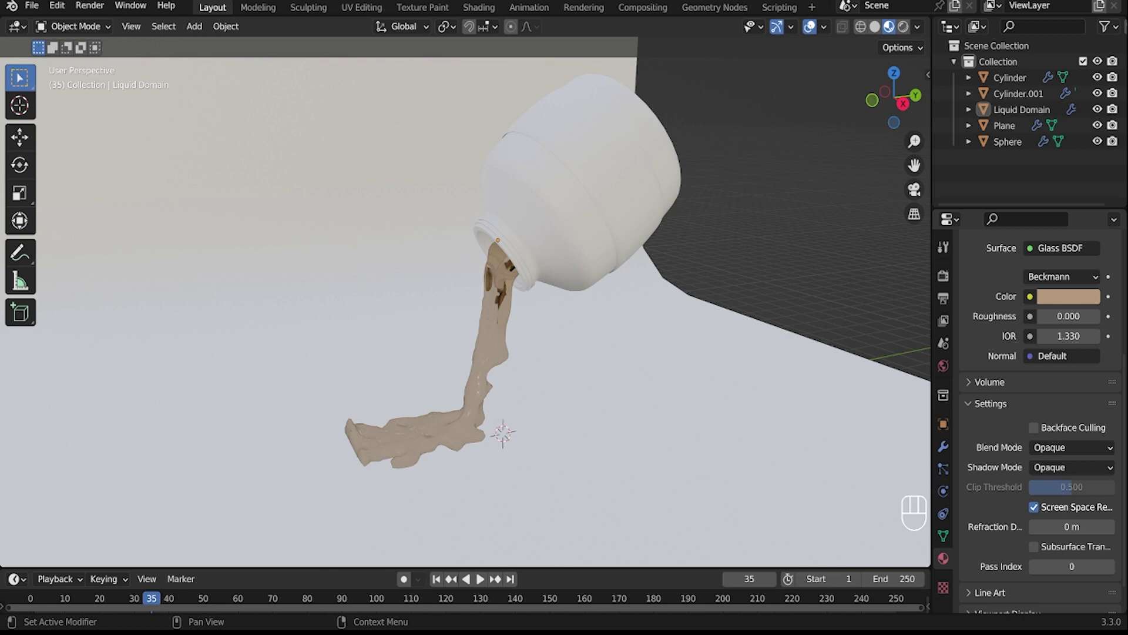
left_click(1034, 507)
Step: Assign the existing "Material" to the bottle, change its surface to Glass BSDF and set the roughness to 0.051
left_click(599, 188)
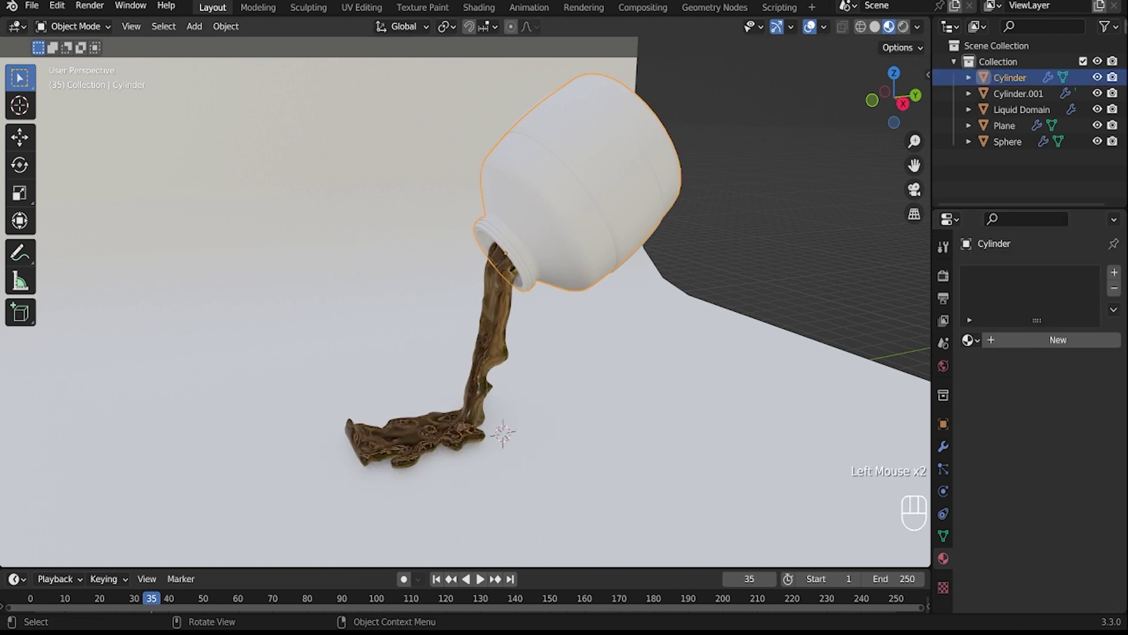
left_click(970, 340)
left_click(852, 379)
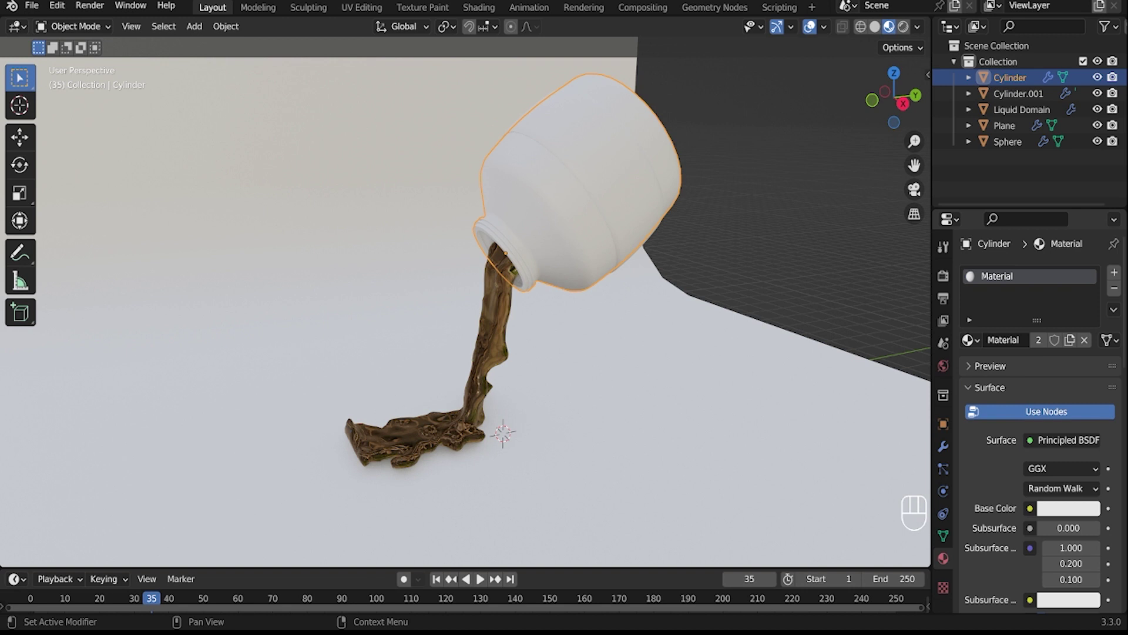
left_click(1064, 439)
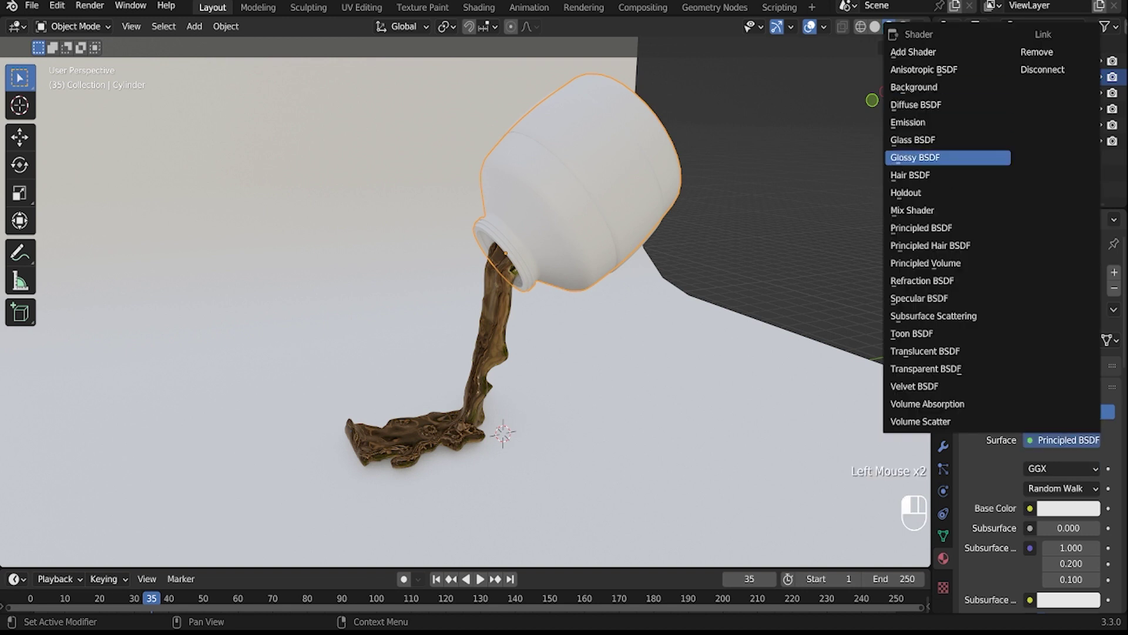
left_click(913, 139)
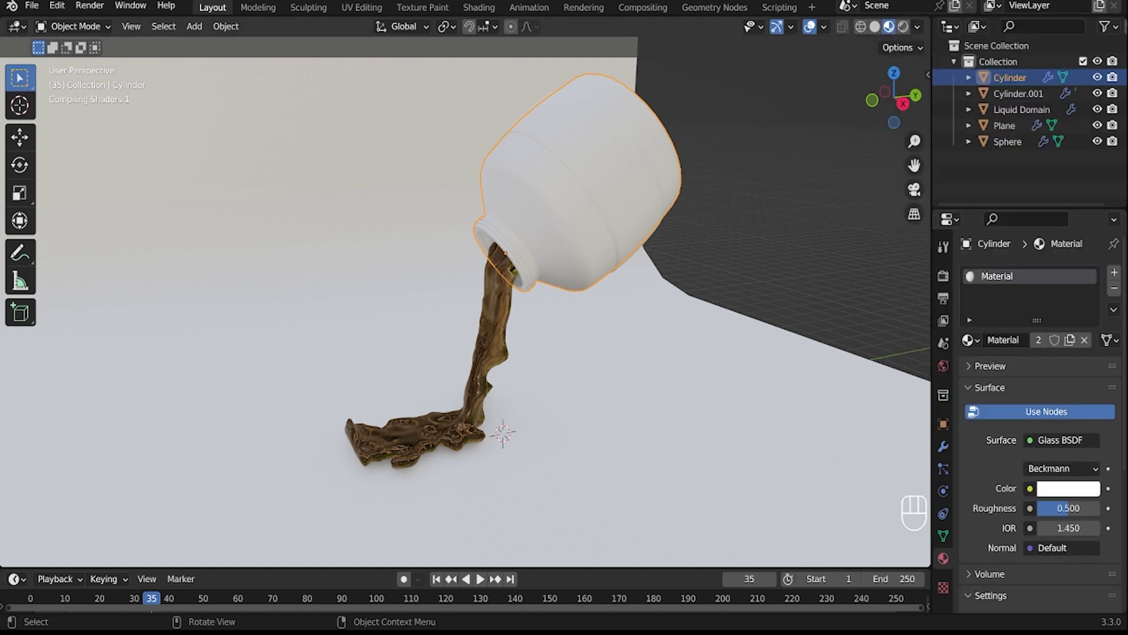
left_click_drag(1069, 508, 1042, 508)
Step: Enable Screen Space Refraction for the bottle's glass material and set the refraction depth to 0.001 m
scroll(1040, 411, "down", 5)
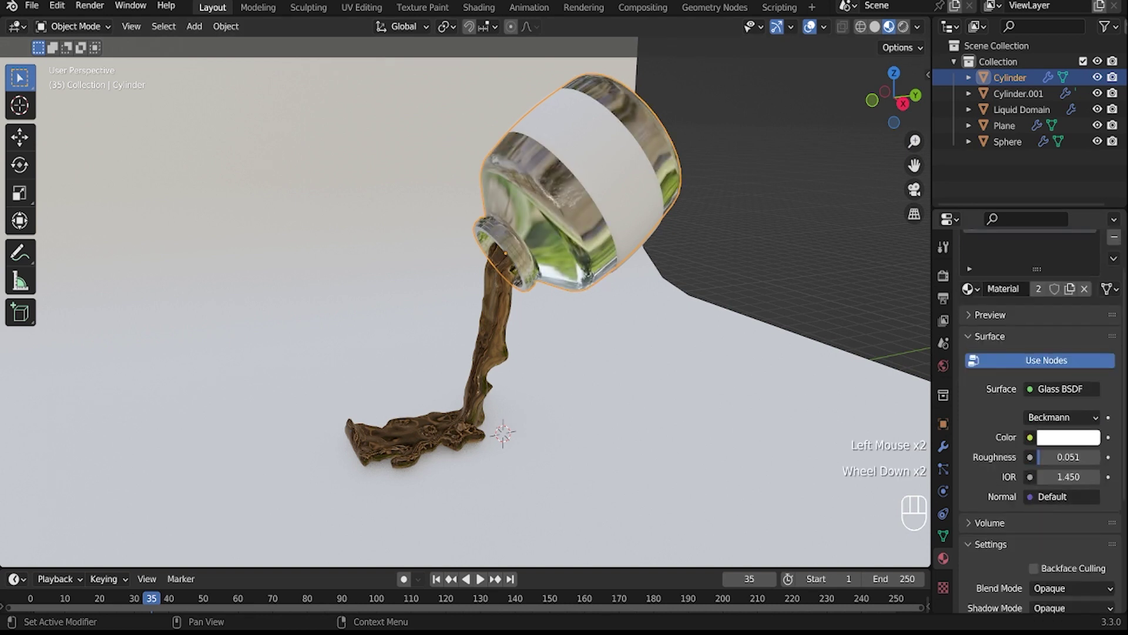
left_click(1034, 506)
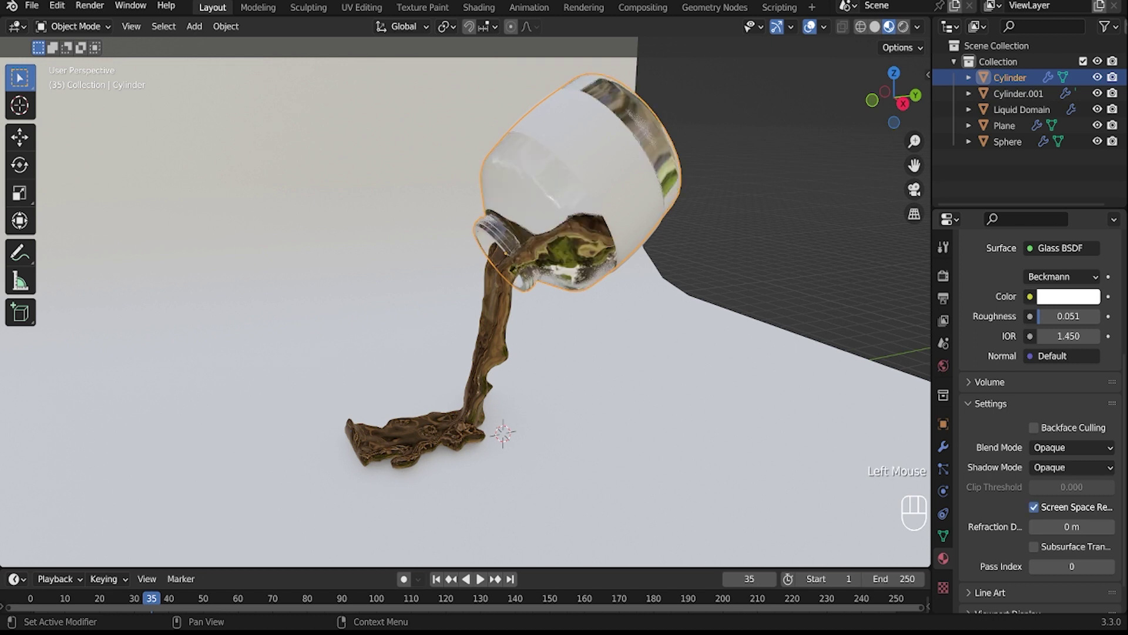
middle_click_drag(617, 293, 582, 295)
left_click(1072, 526)
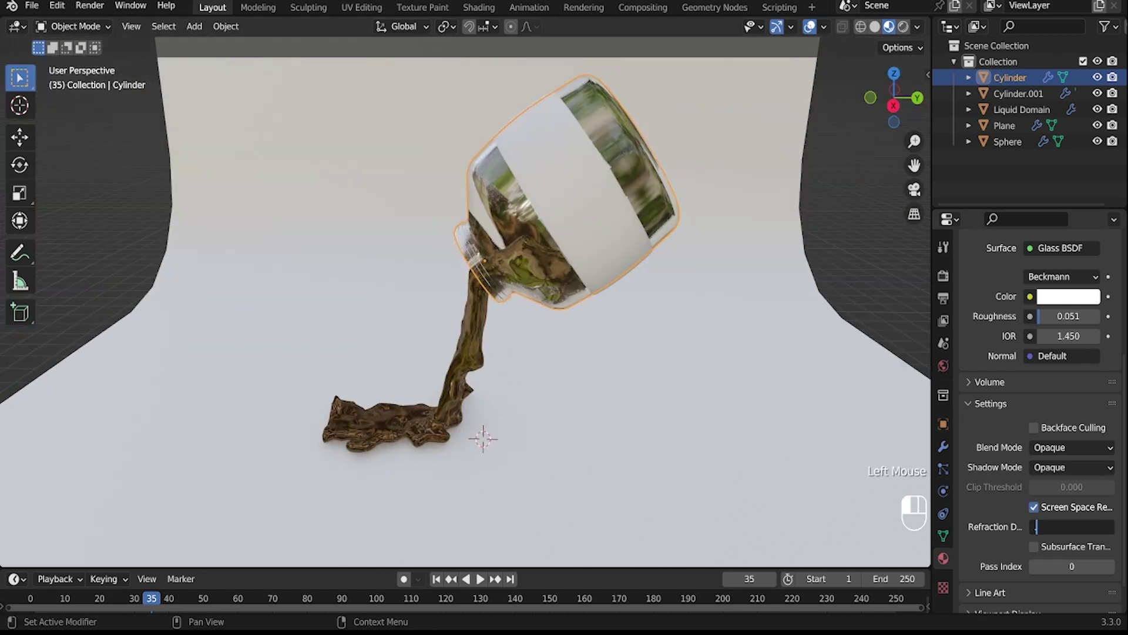
type(".001")
key("Return")
middle_click_drag(470, 293, 438, 294)
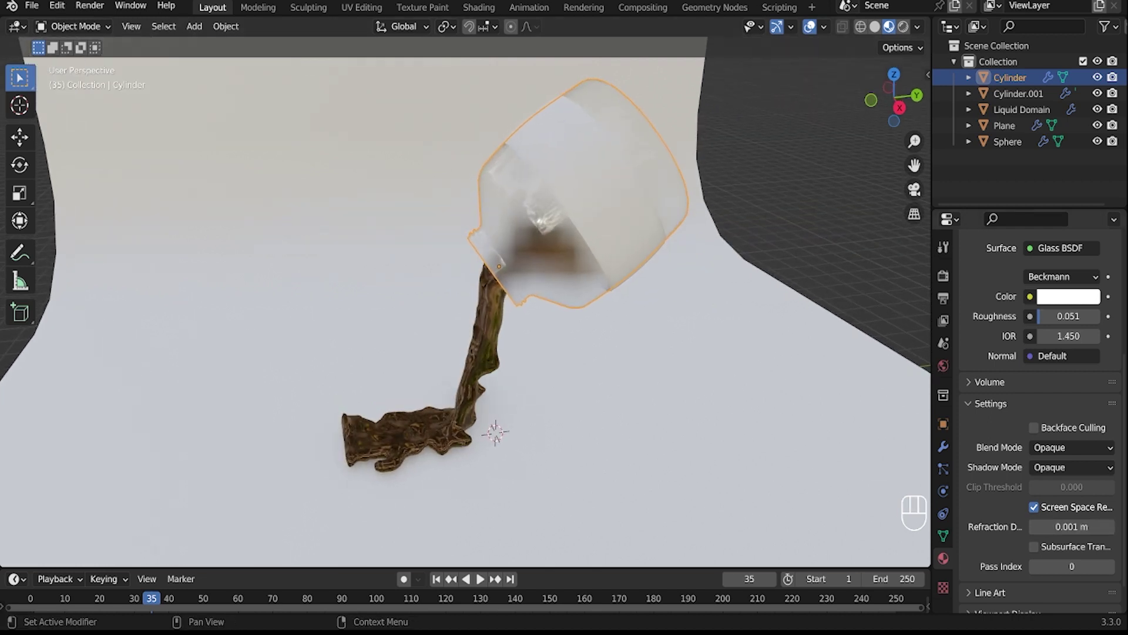
Step: Reduce the roughness of the bottle's glass material to 0.000
left_click_drag(1068, 316, 1052, 317)
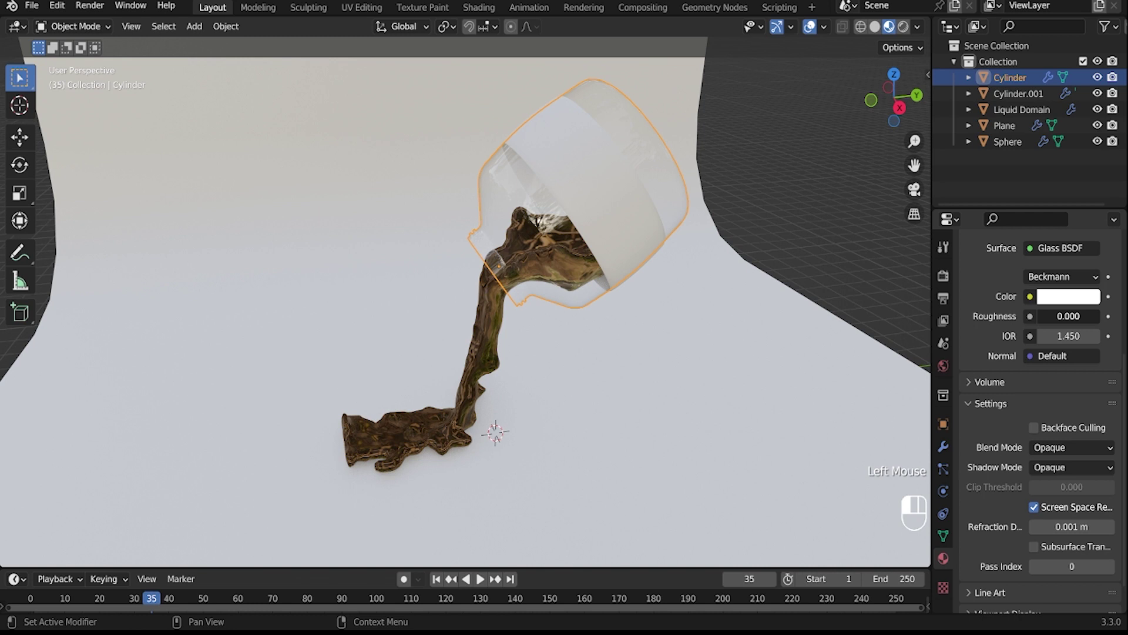
mouse_move(470, 294)
middle_mouse_down()
mouse_move(503, 321)
mouse_move(478, 310)
middle_mouse_up()
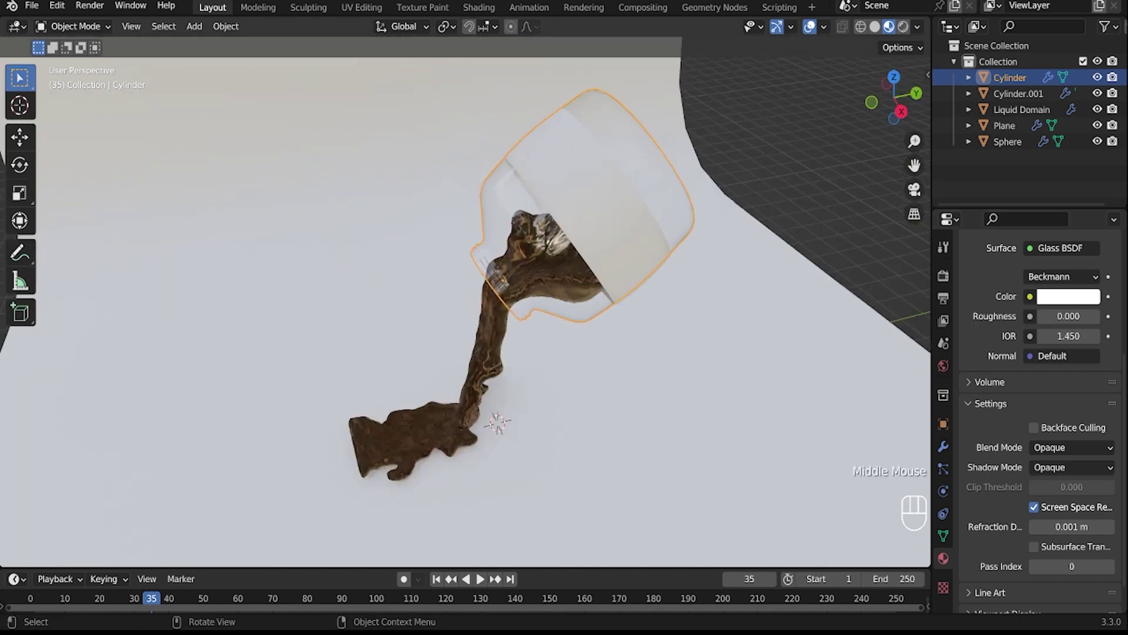
left_click(694, 376)
scroll(693, 376, "down", 3)
scroll(694, 376, "up", 2)
middle_click_drag(529, 376, 538, 373)
Step: Display the scene in rendered shading, add an area light at the origin and raise it 10.378 m along Z
key("shift+a")
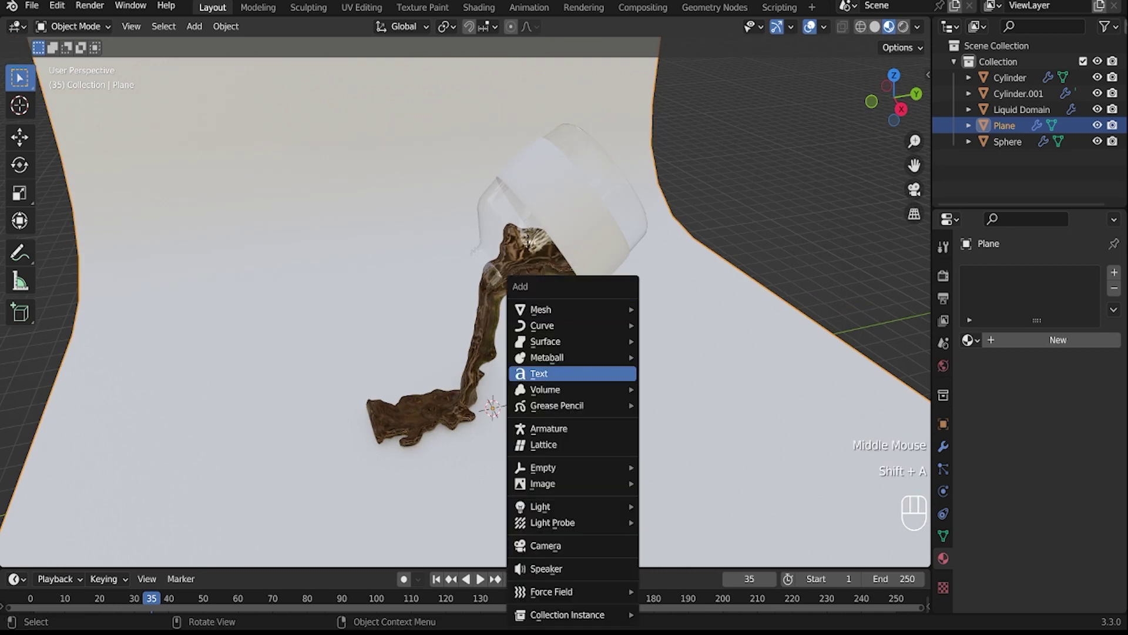
left_click(903, 26)
key("shift+a")
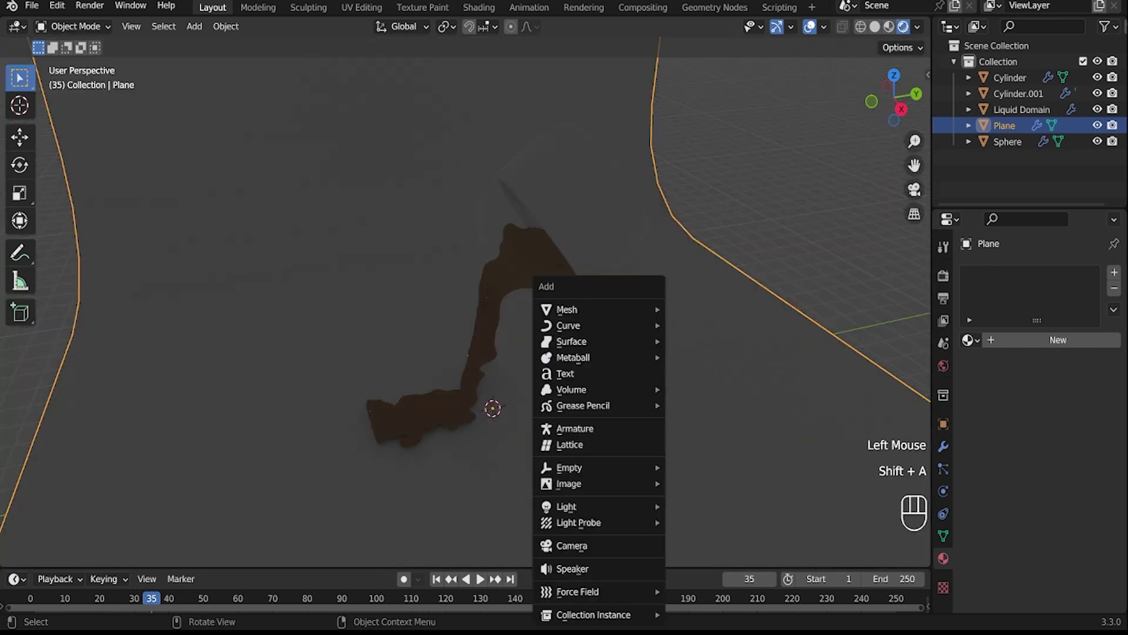
mouse_move(588, 507)
left_click(700, 559)
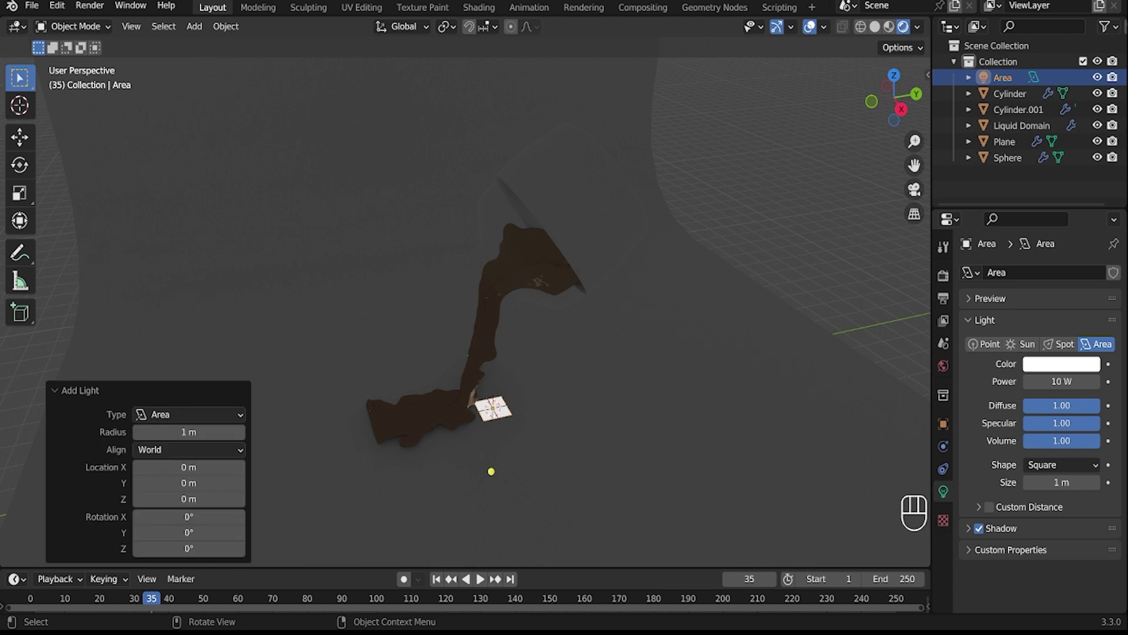
key("g")
key("z")
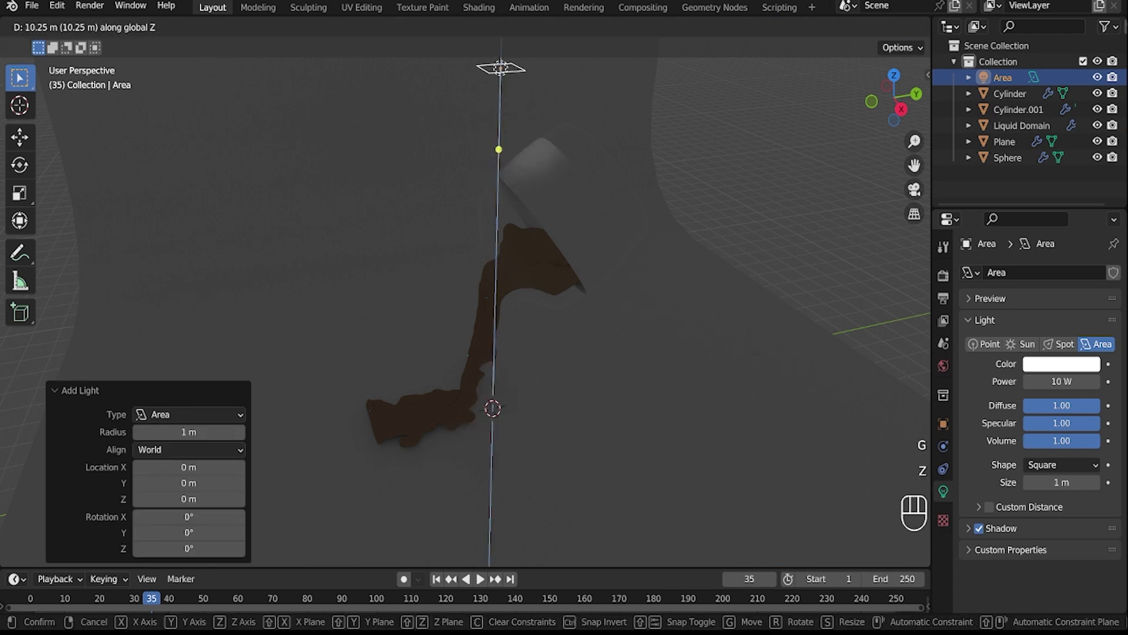
left_click(498, 149)
Step: From the top view, move the area light about 3.15 m in X and -2.43 m in Y, and set its power to 200 W
left_click(894, 75)
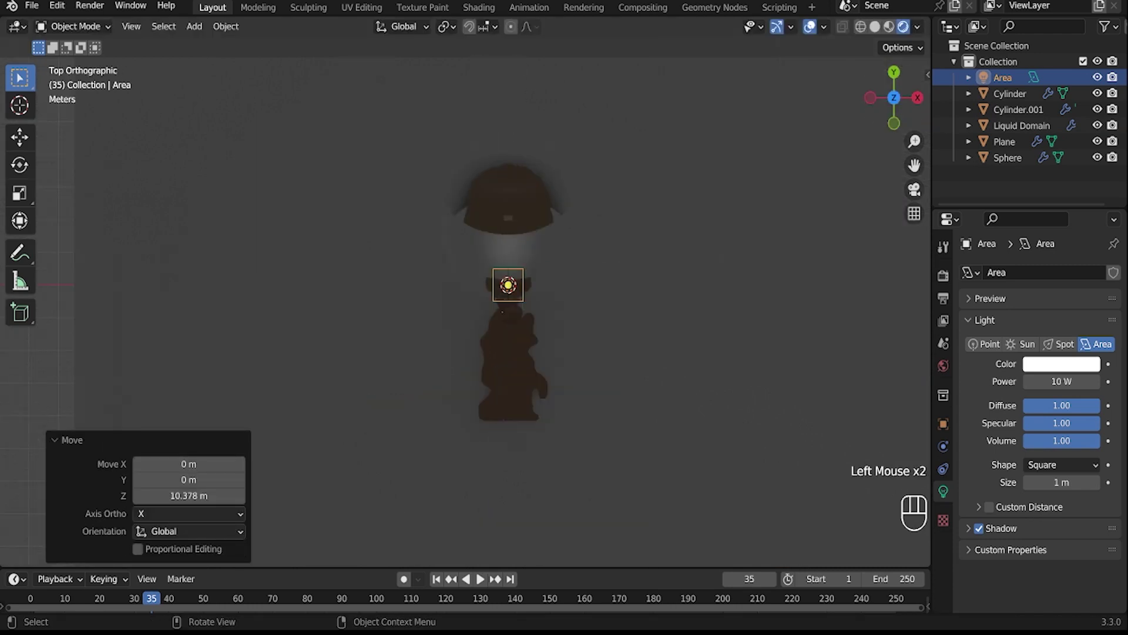
key("g")
left_click(602, 364)
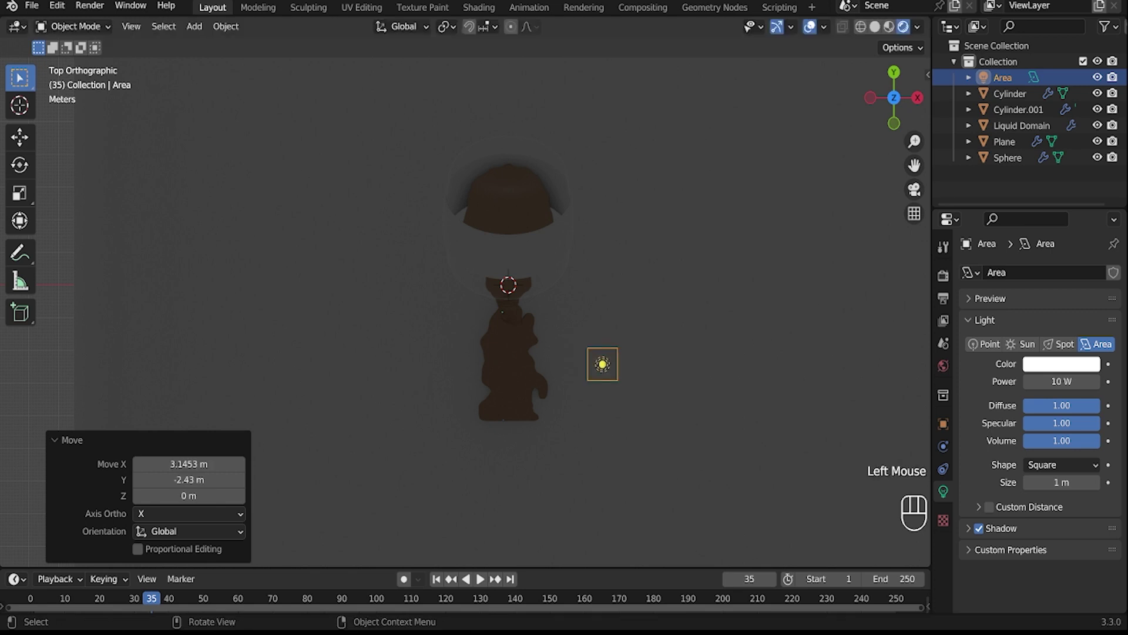
double_click(1061, 381)
type("200")
key("Return")
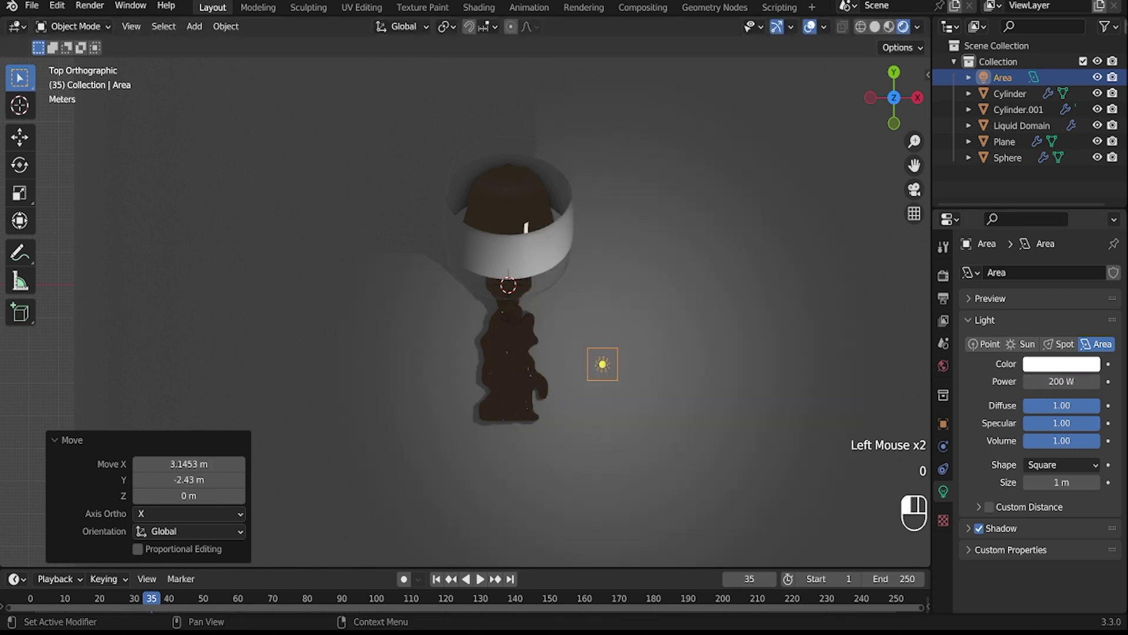
Step: Tint the area light pale cyan with hue 0.526 and saturation 0.334, and set its power to 300 W
left_click(1061, 364)
left_click(1022, 192)
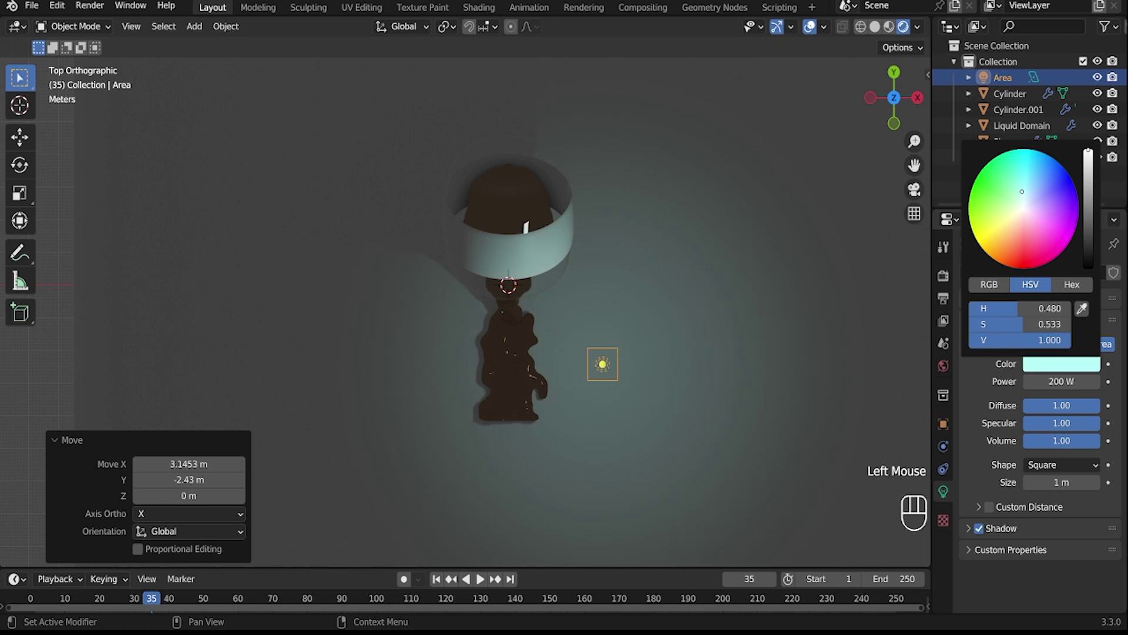
left_click(1025, 199)
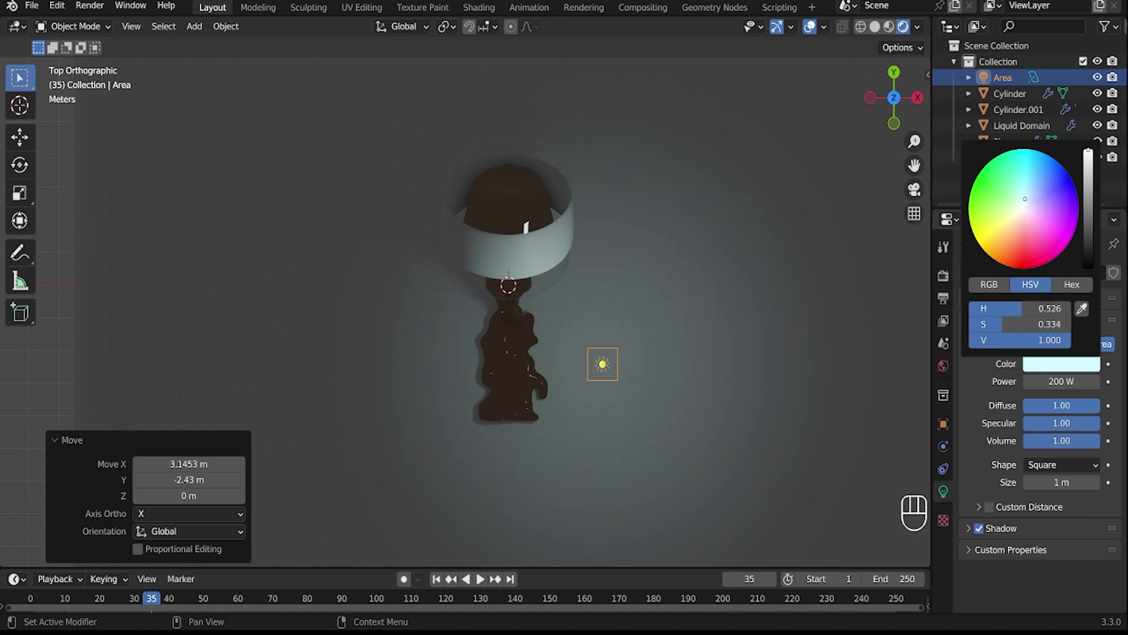
left_click(1062, 381)
type("300")
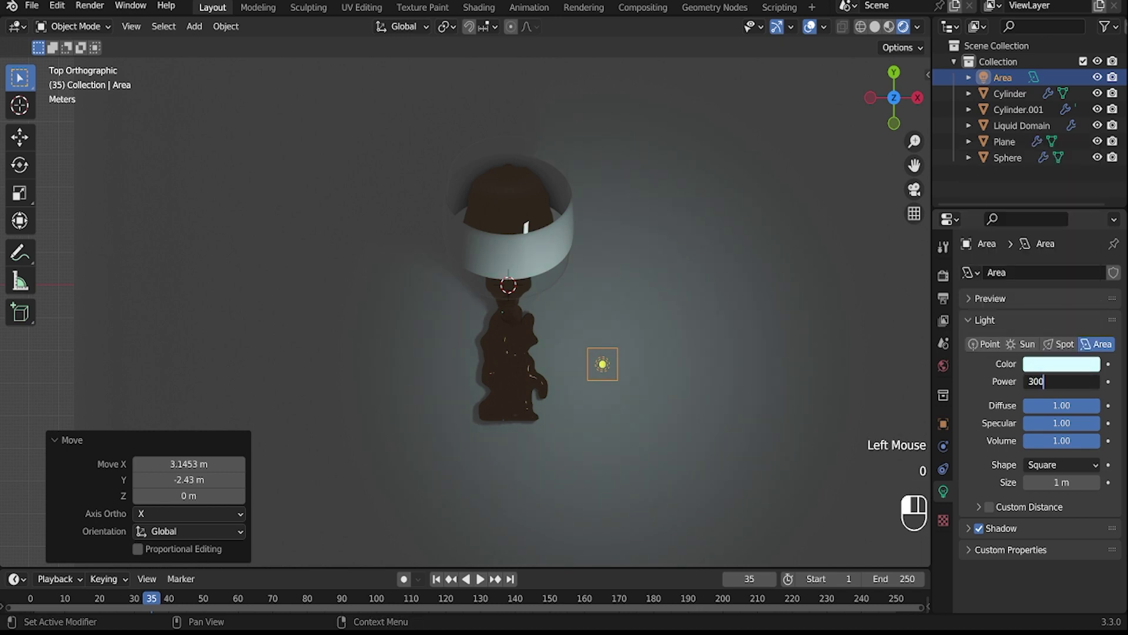
key("Return")
Step: Duplicate the area light three times so that the four lights surround the bottle and liquid in a rough rectangle
key("shift+d")
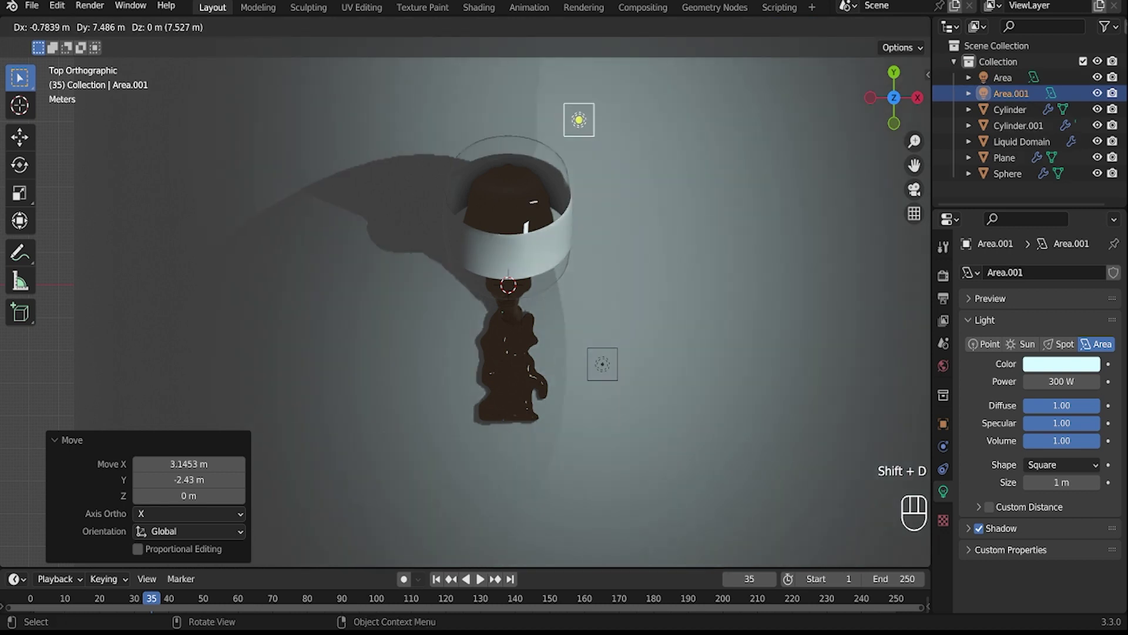
left_click(587, 105)
key("shift+d")
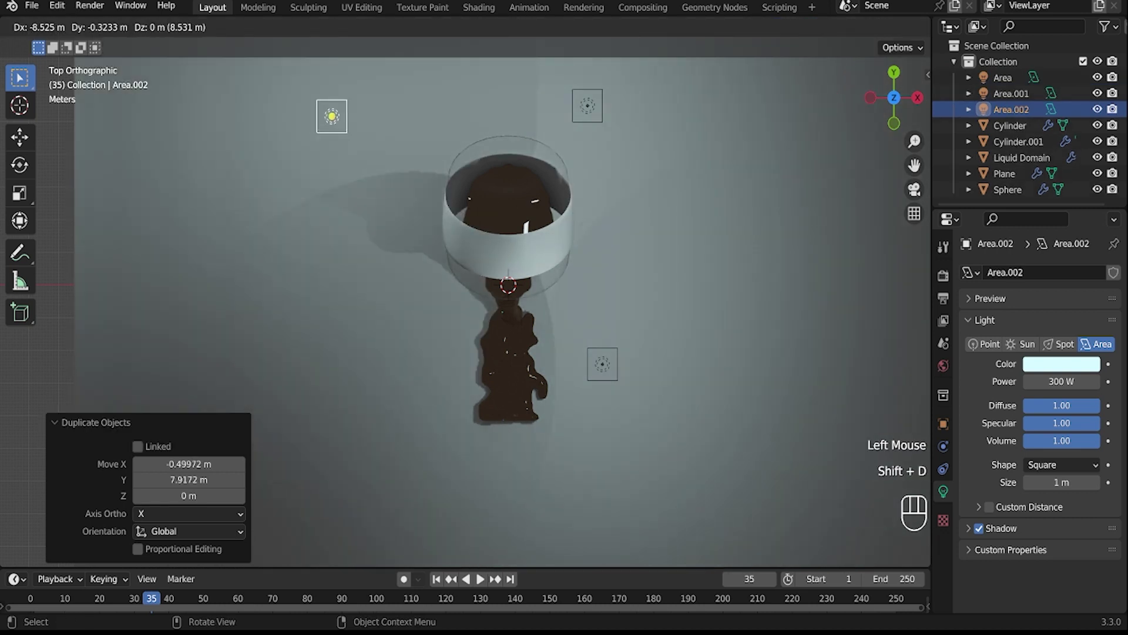
left_click(332, 116)
key("shift+d")
left_click(340, 446)
middle_click_drag(340, 446, 226, 345)
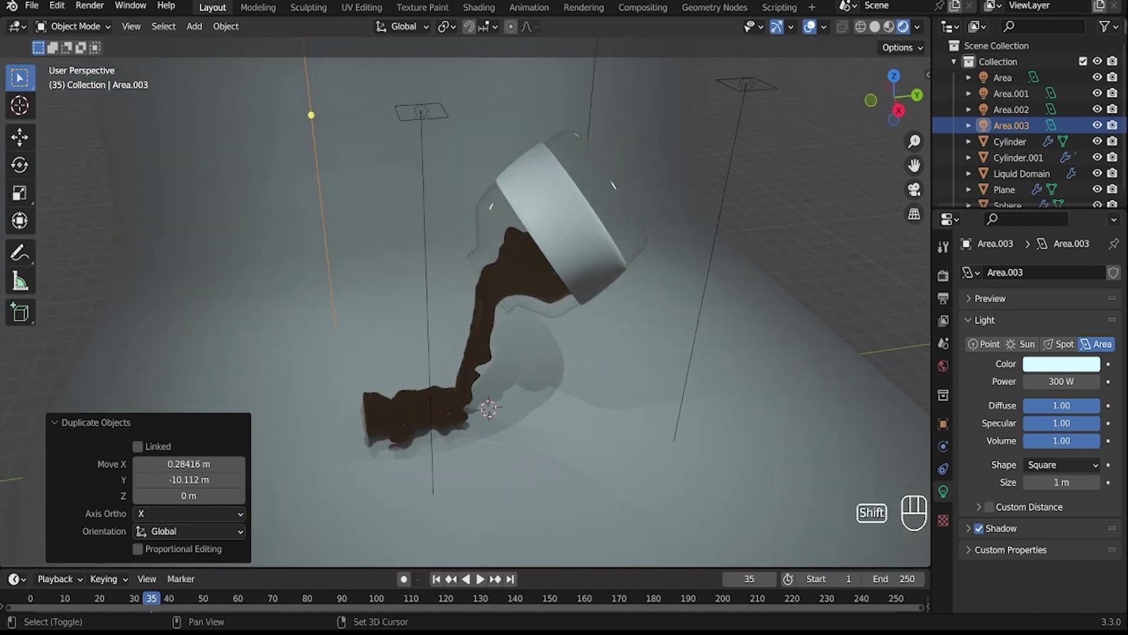
Step: Snap the 3D cursor to the first area light and add a point light there
scroll(426, 315, "down", 4)
left_click(446, 202)
key("shift+s")
left_click(479, 369)
key("shift+a")
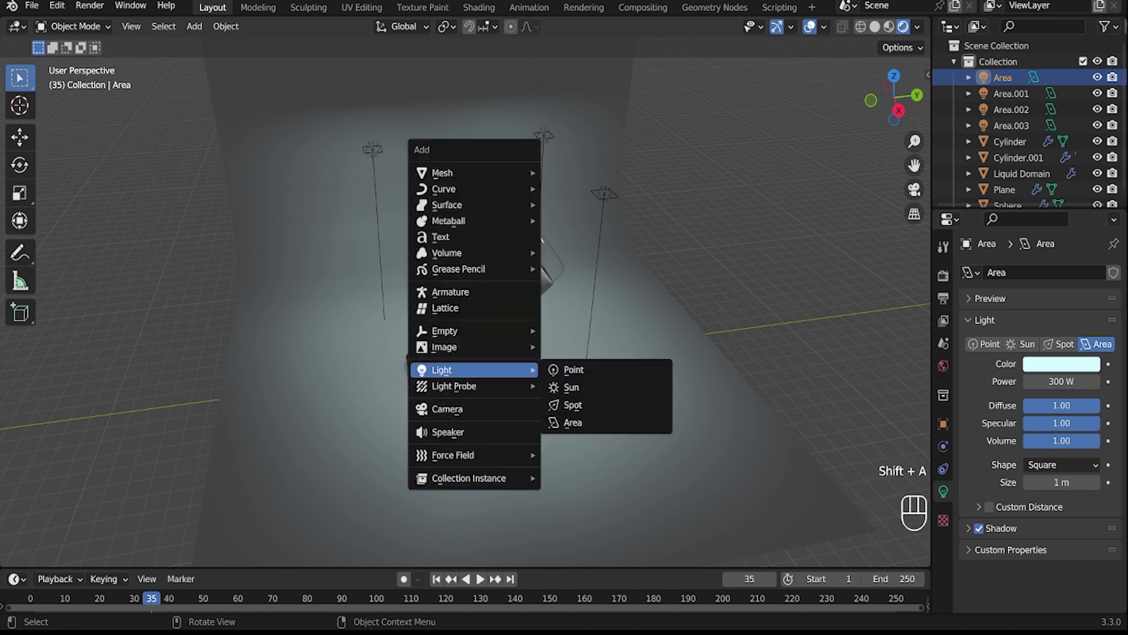
left_click(573, 369)
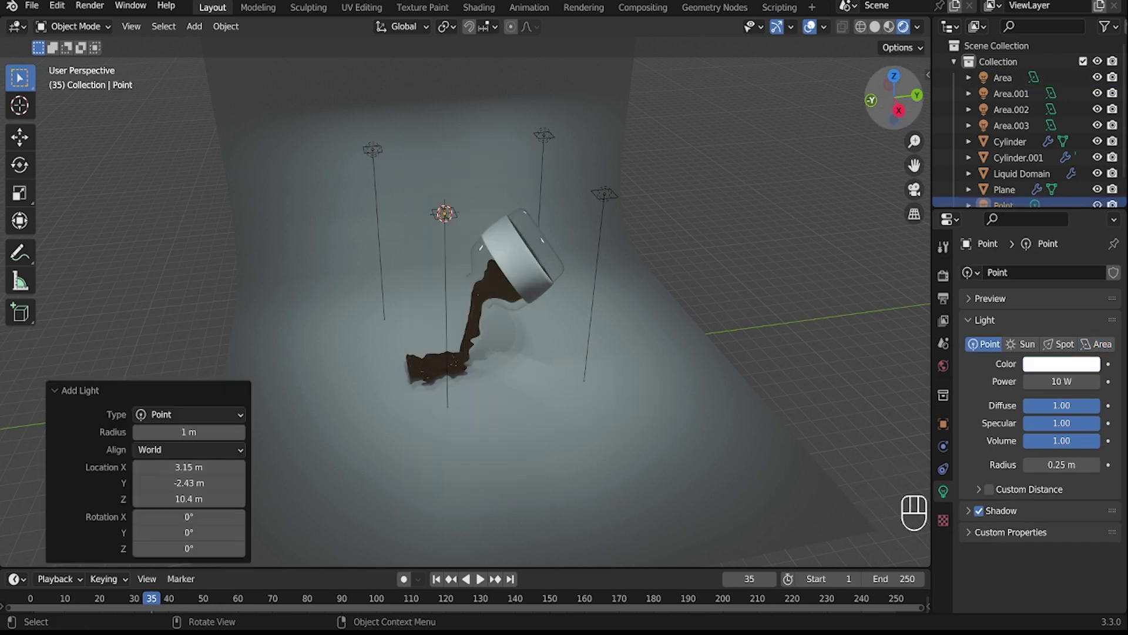
Step: Move the point light about 5.86 m in X and 5.52 m in Y, and set its power to 1000 W
left_click(889, 85)
left_click(894, 73)
key("g")
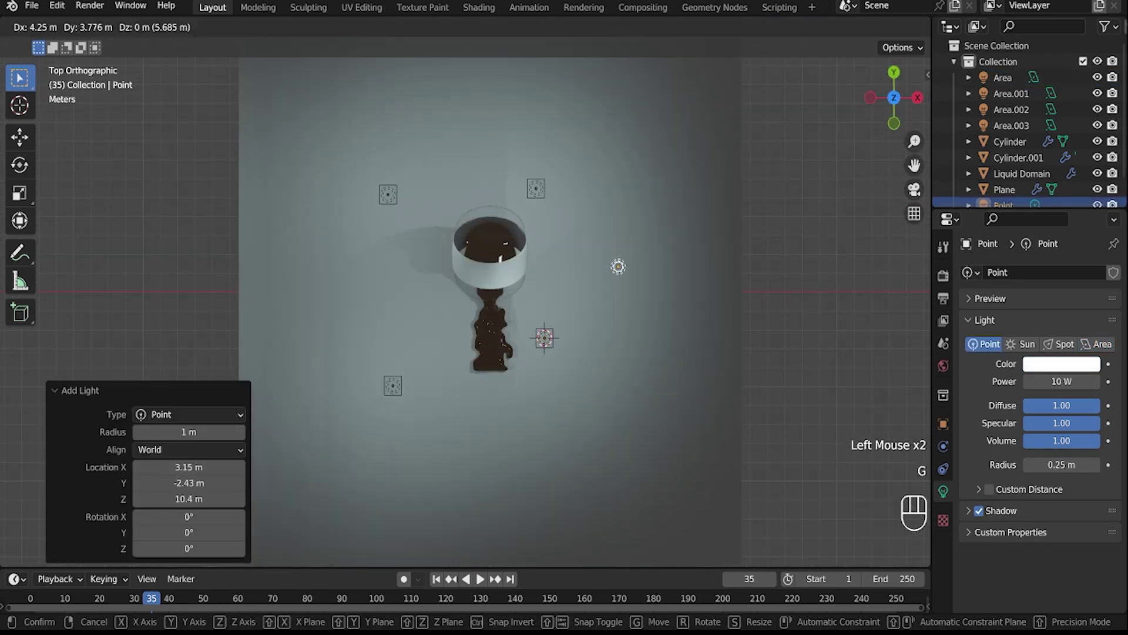
left_click(646, 234)
double_click(1061, 381)
type("1000")
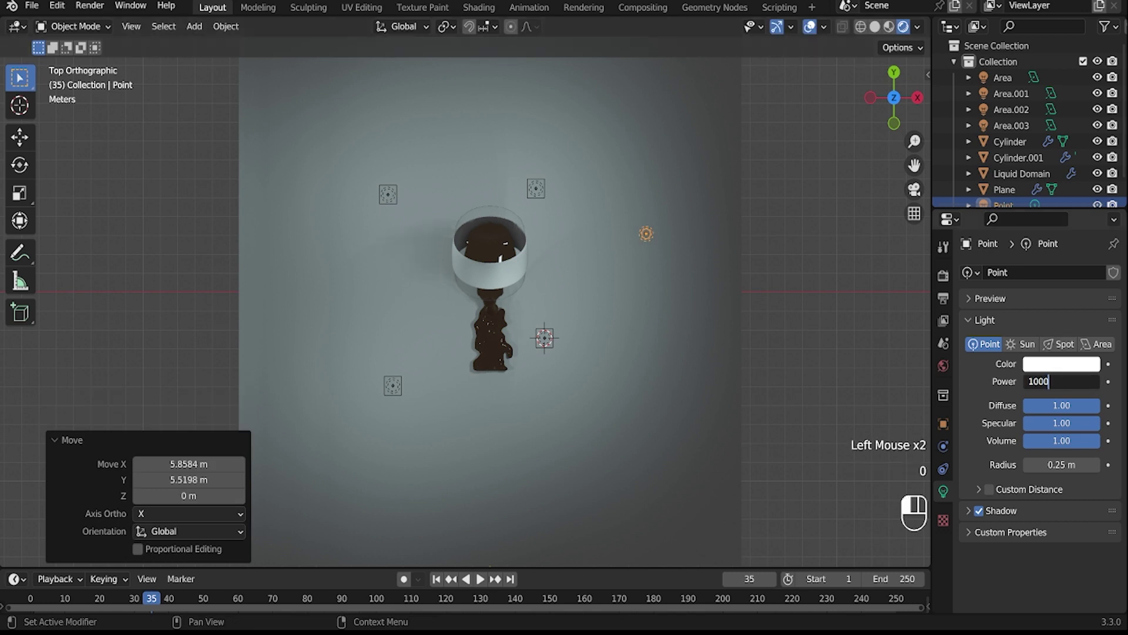
key("Return")
middle_click_drag(588, 264, 614, 367)
scroll(465, 305, "up", 2)
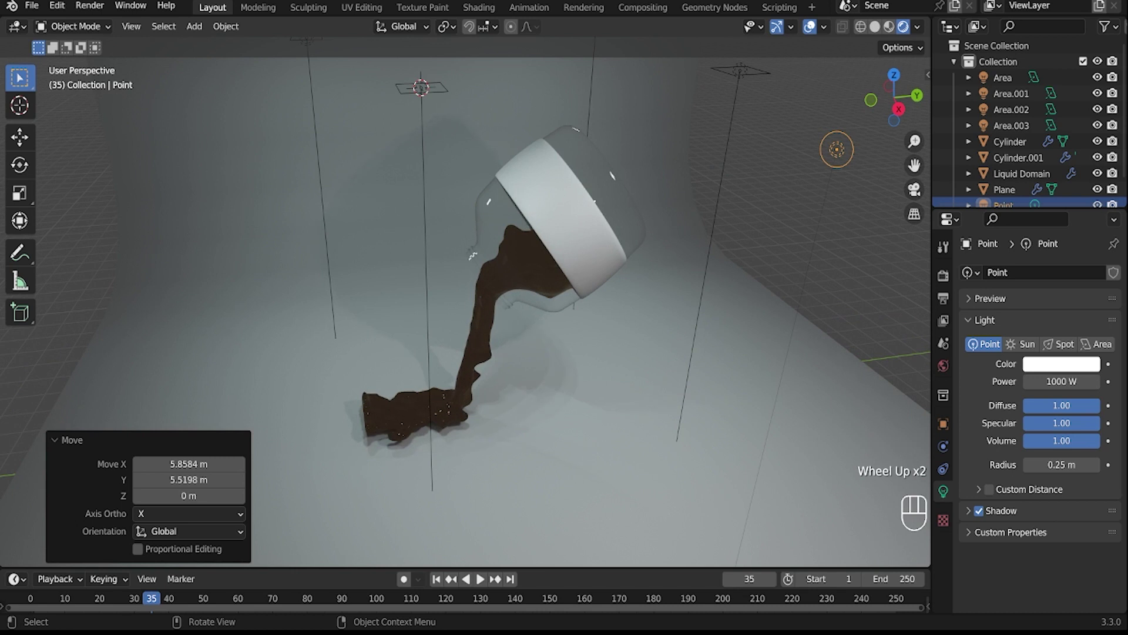
Step: Set the power of the area lights Area and Area.001 to 200 W each
left_click(434, 90)
left_click(434, 90)
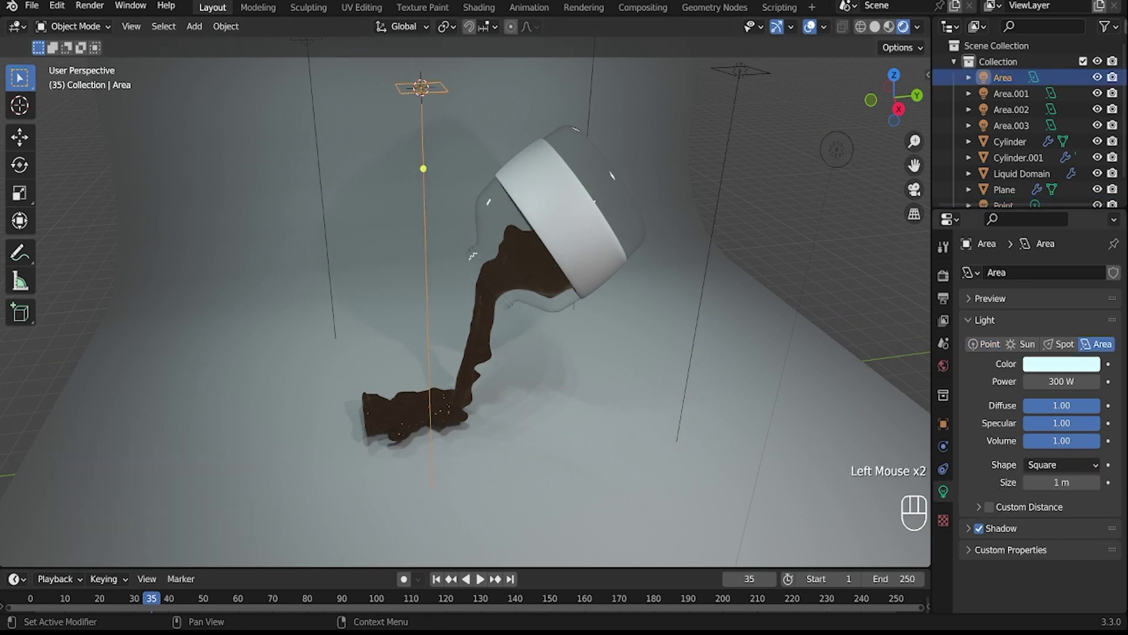
left_click(1061, 381)
type("200")
key("Return")
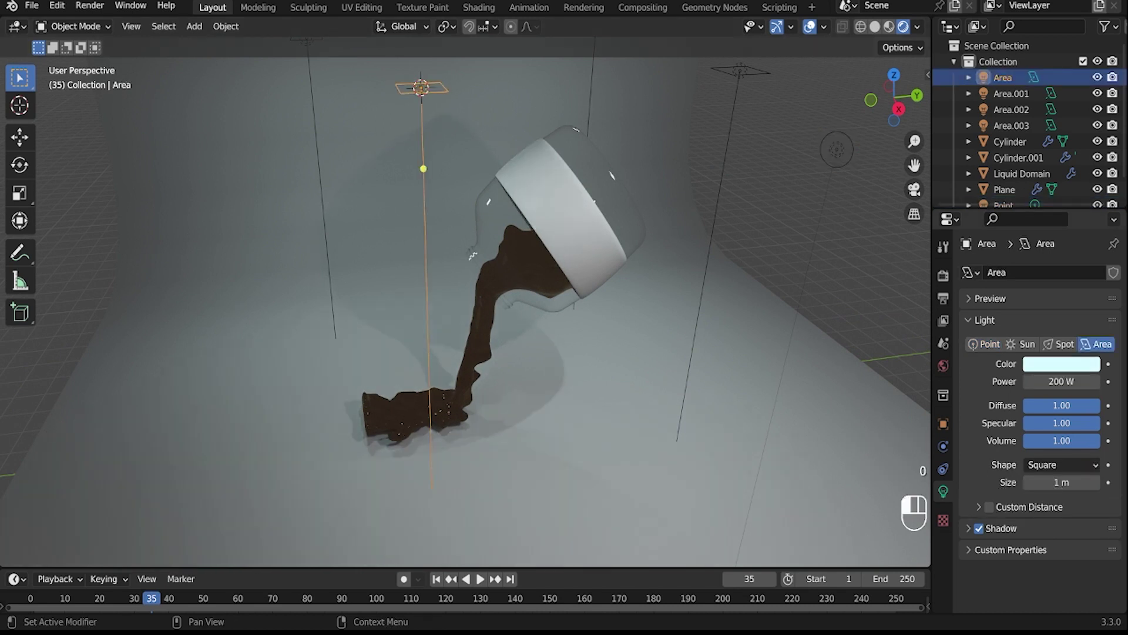
left_click(740, 71)
double_click(1061, 381)
type("200")
key("Return")
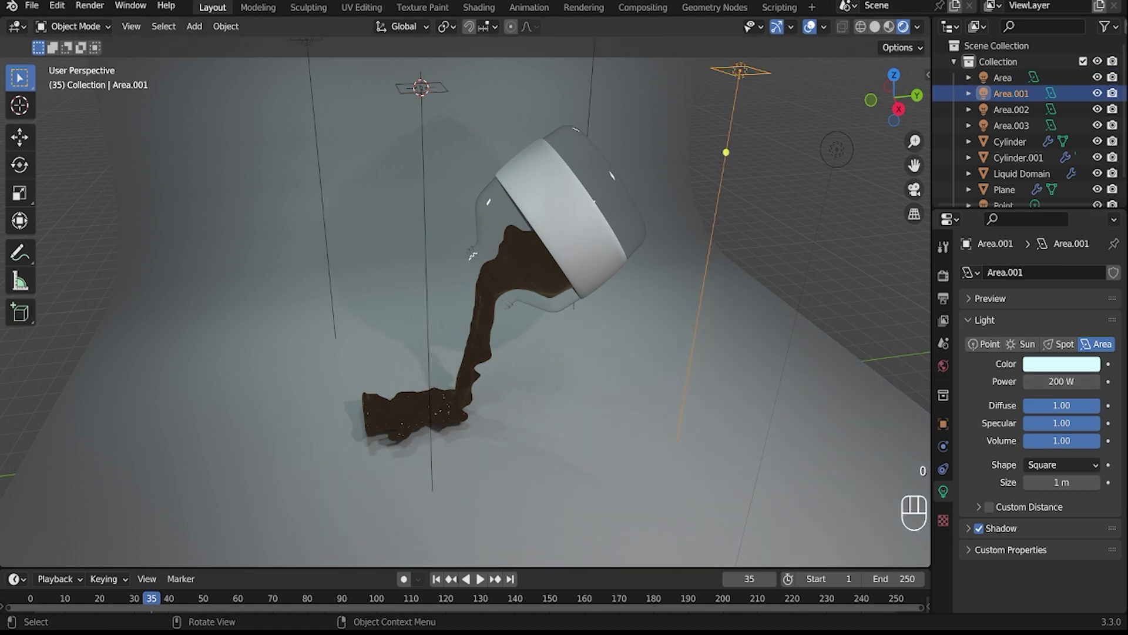
Step: Set the power of the area lights Area.002 and Area.003 to 200 W each
scroll(464, 312, "down", 2)
left_click(575, 73)
double_click(1061, 381)
type("200")
key("Return")
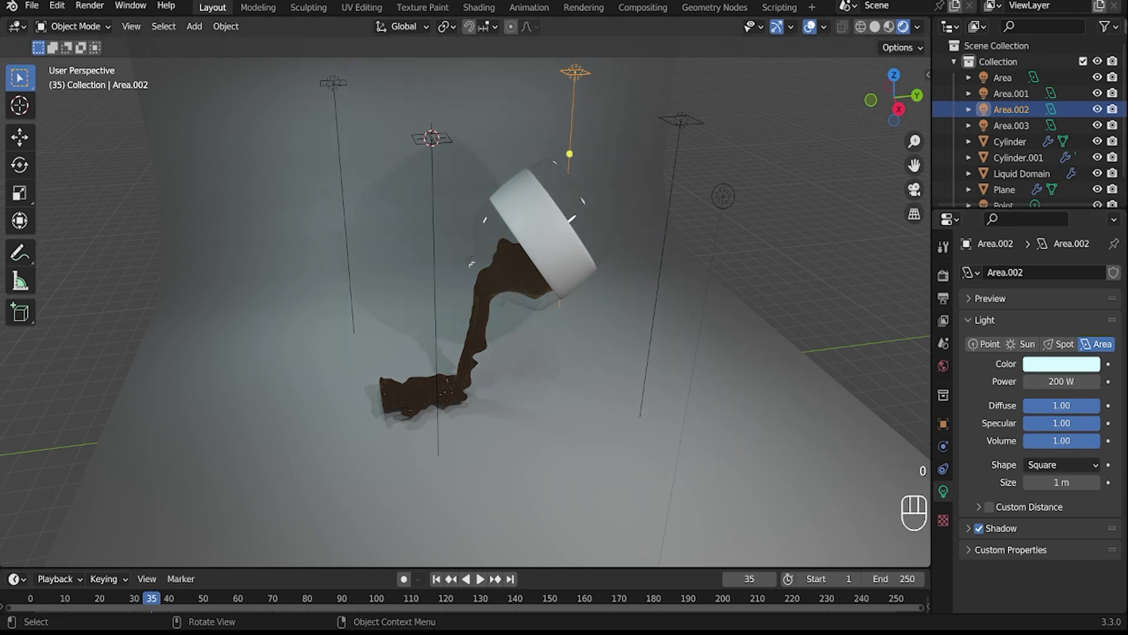
left_click(334, 83)
double_click(1061, 381)
type("2")
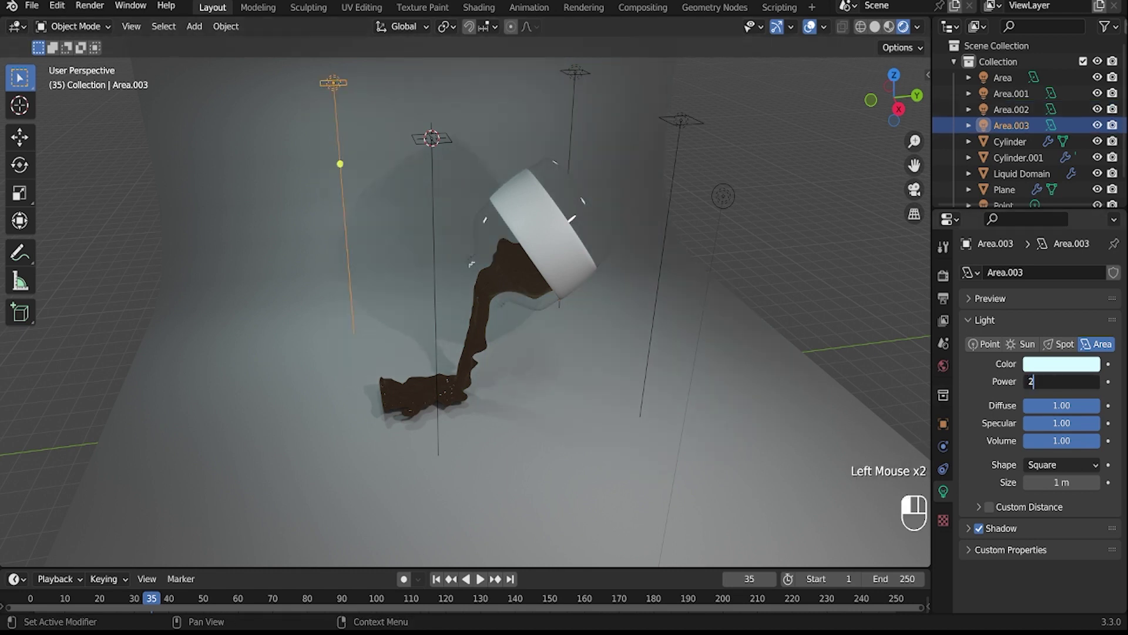
type("00")
key("Return")
mouse_move(711, 94)
middle_mouse_down("shift")
mouse_move(781, 79)
mouse_move(695, 108)
middle_mouse_up("shift")
scroll(781, 79, "up", 2)
key("shift+a")
mouse_move(588, 385)
left_click(705, 384)
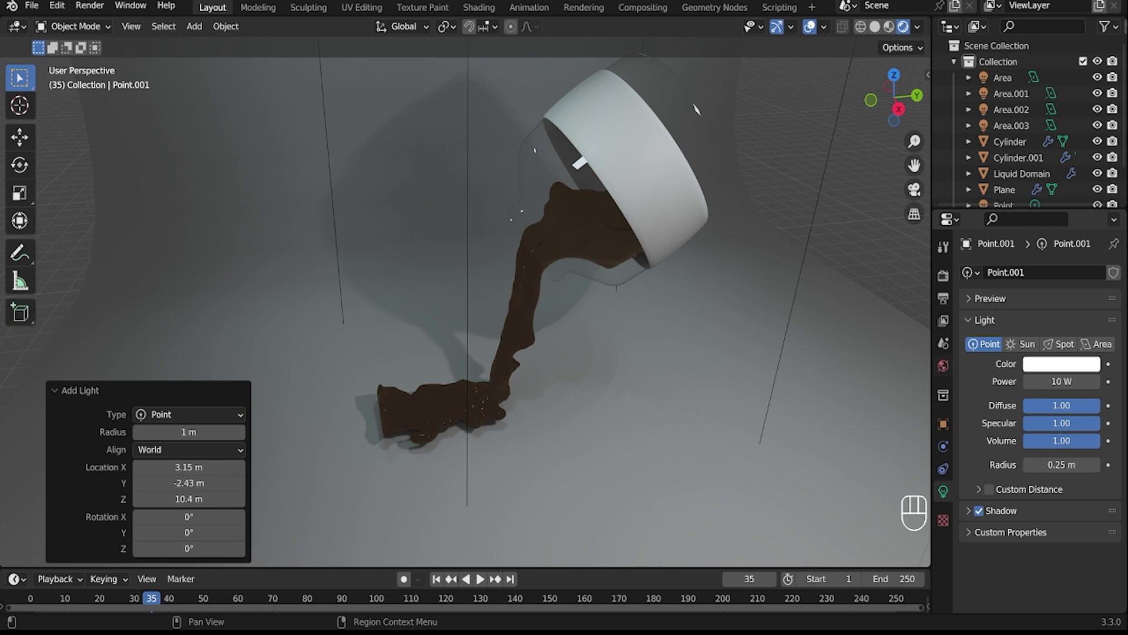
scroll(588, 294, "down", 3)
key("ctrl+z")
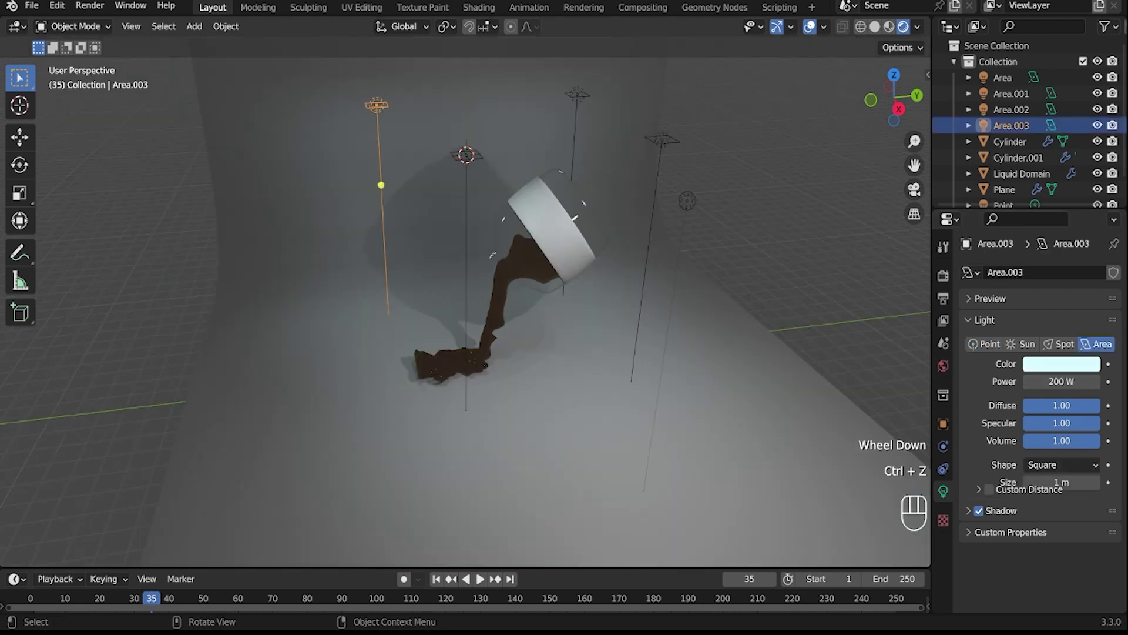
Step: Add a sun light at the 3D cursor above the bottle and liquid
key("shift+a")
mouse_move(529, 378)
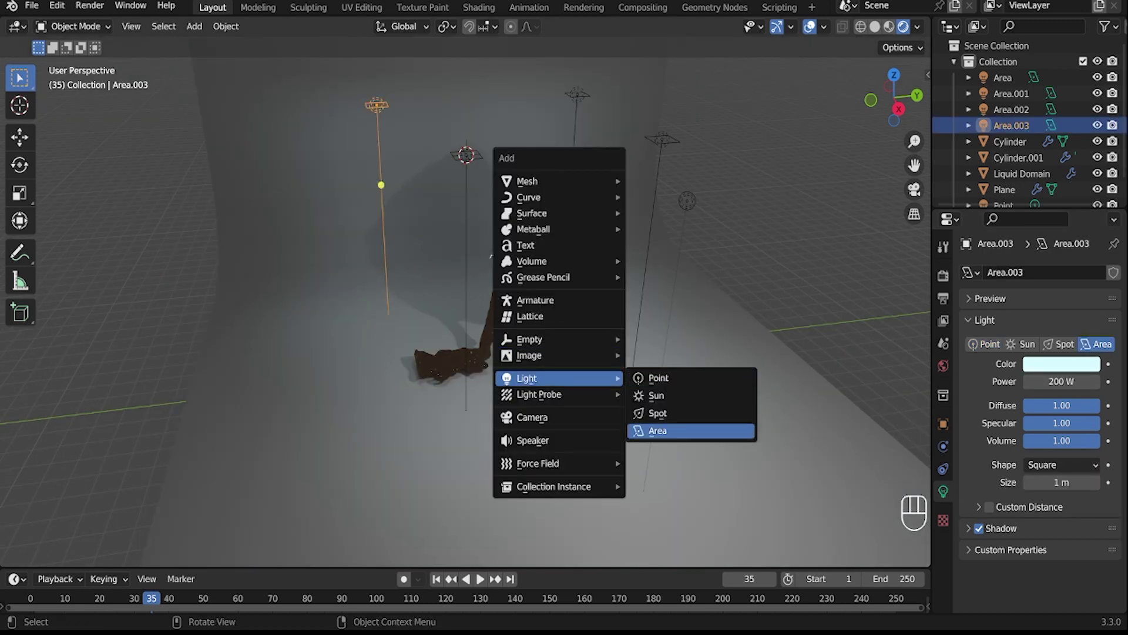
left_click(658, 396)
middle_click_drag(658, 395, 699, 385)
scroll(699, 385, "up", 2)
middle_click_drag(464, 311, 546, 302)
Step: Change the scene's render engine from Eevee to Cycles
left_click(943, 275)
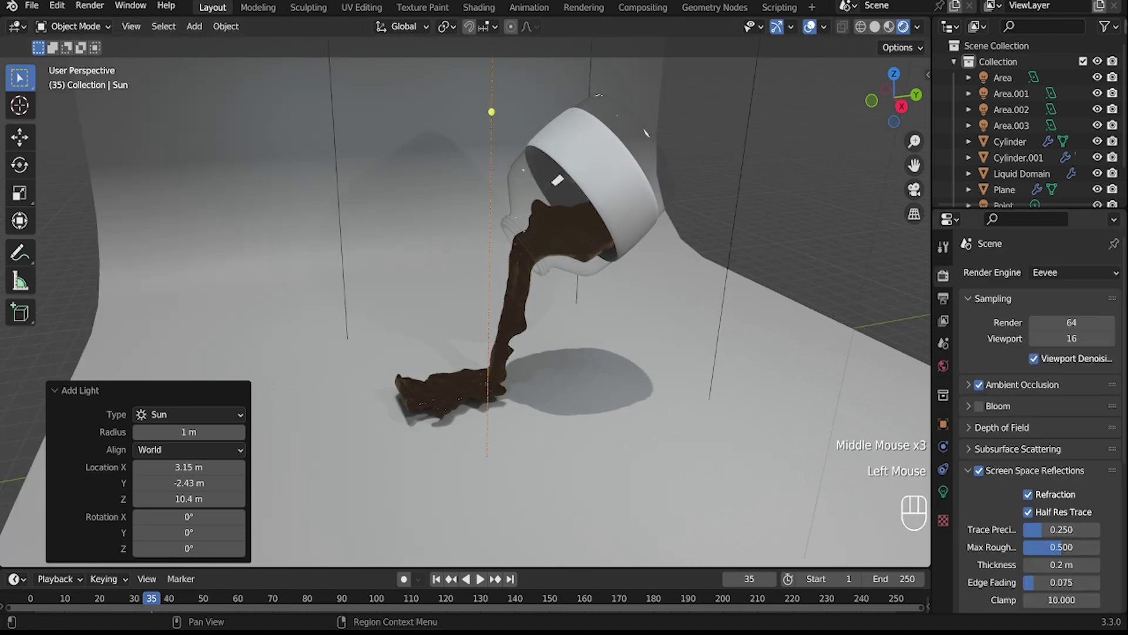
left_click(1072, 272)
left_click(1052, 322)
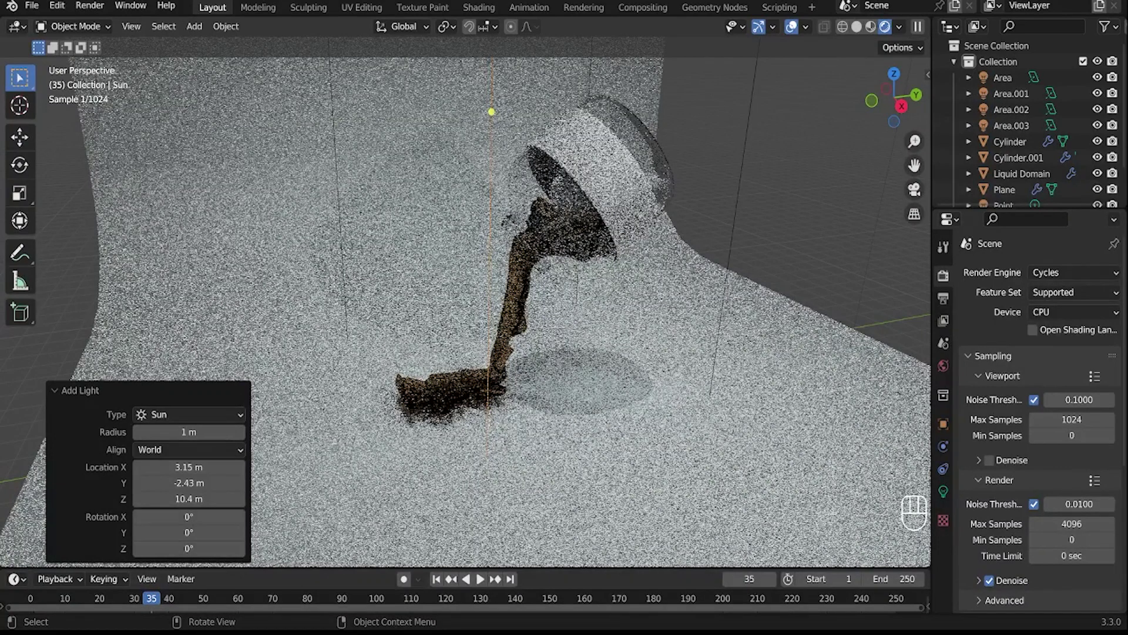
Step: Scale the backdrop plane by 1.393 and rotate it -20.8° about the global Z axis
left_click(517, 288)
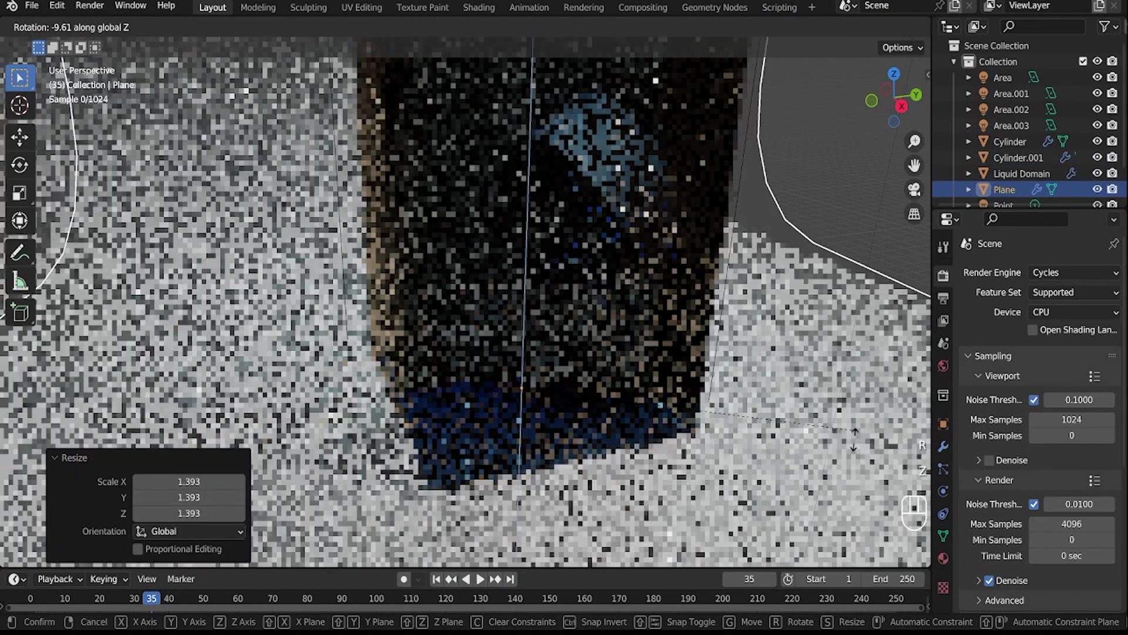
left_click(854, 439)
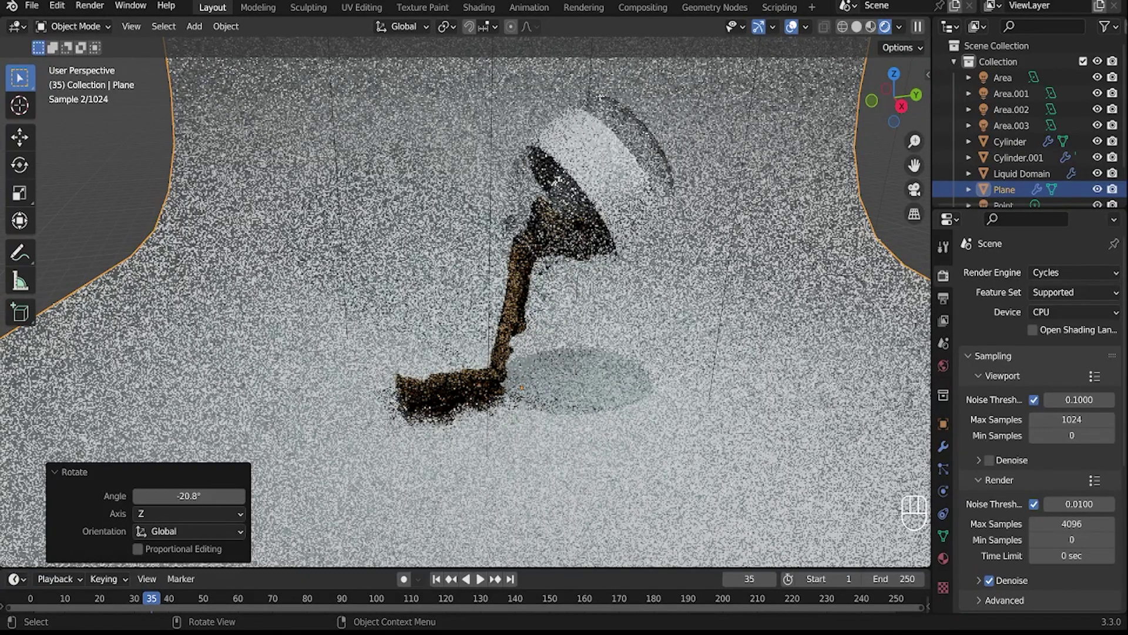
Step: Select the pouring liquid and open its material settings
scroll(1038, 412, "down", 1)
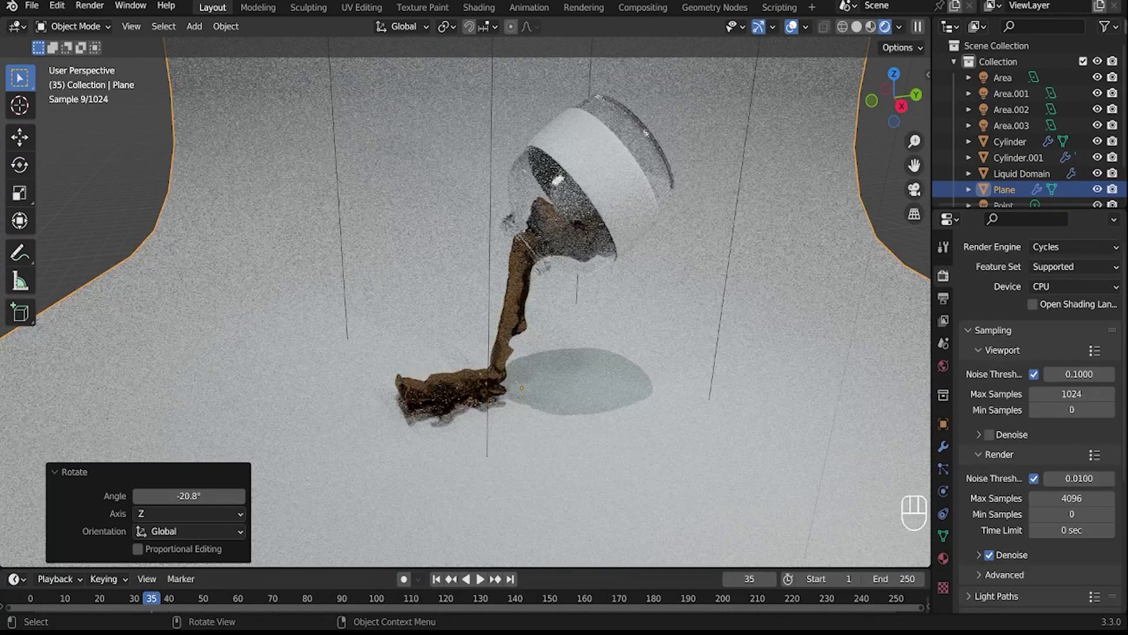
left_click(455, 390)
left_click(943, 559)
scroll(1037, 412, "down", 1)
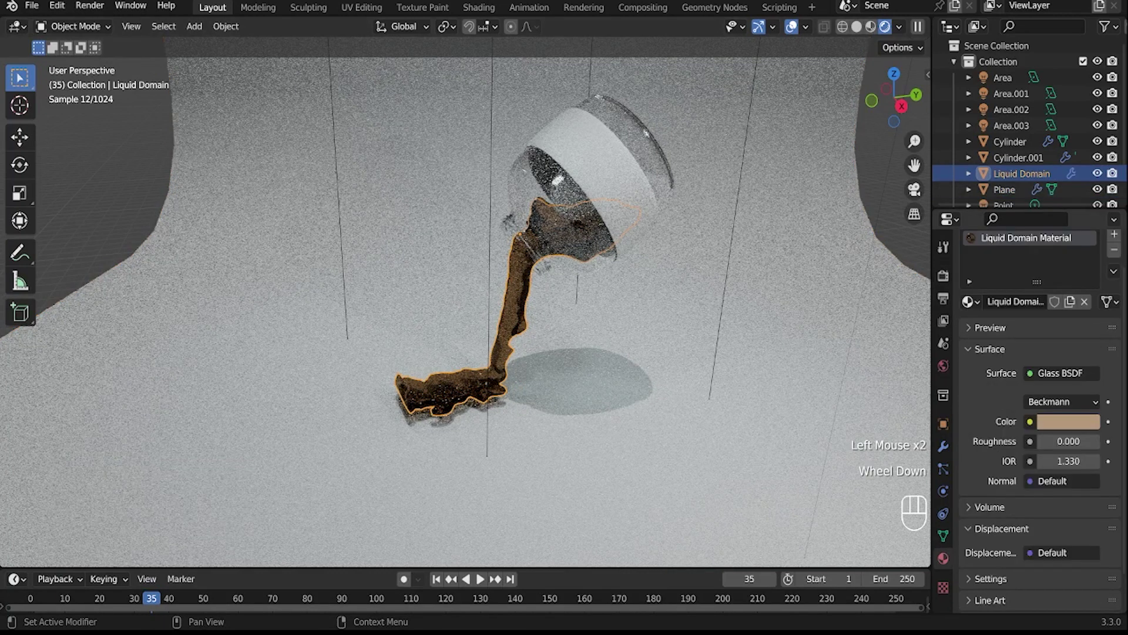